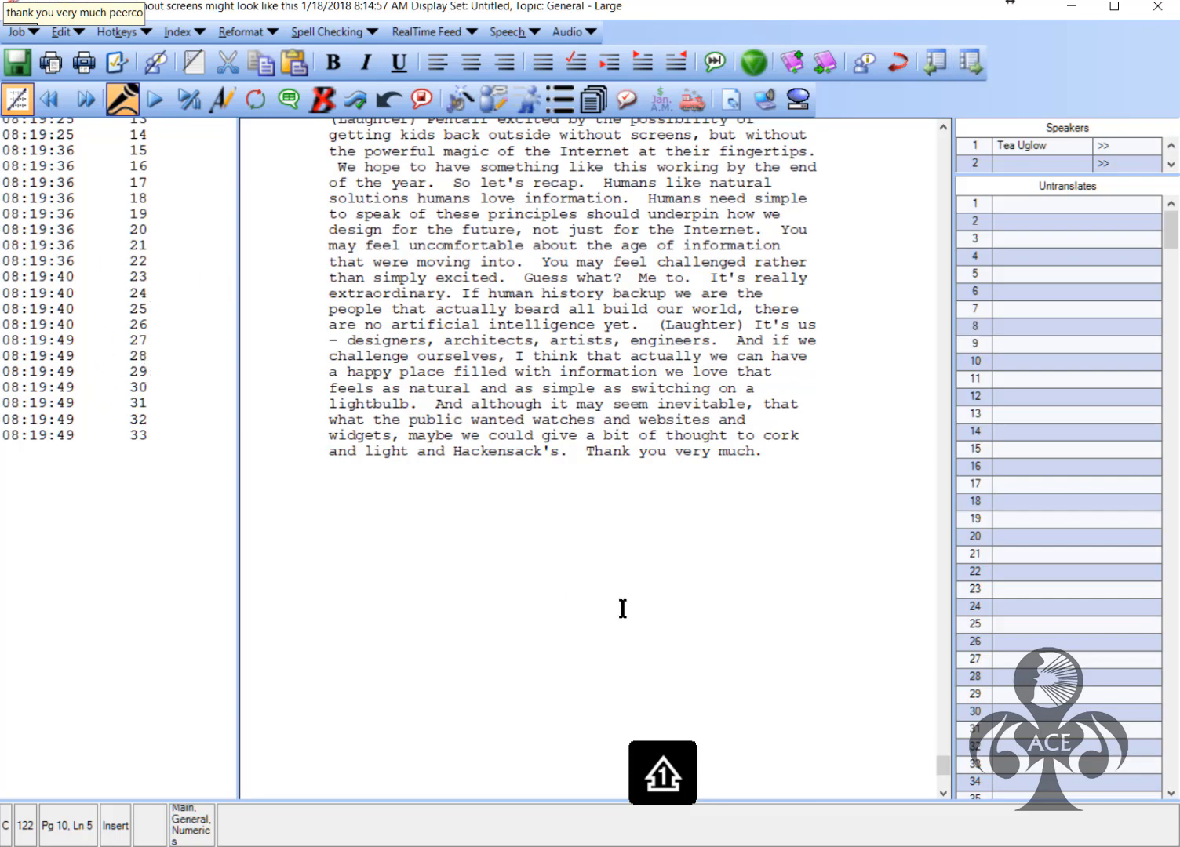
# Turn off dictation in the open transcript job and close the job, saving its voice data
pyautogui.moveTo(943, 722); pyautogui.dragTo(958, 152)
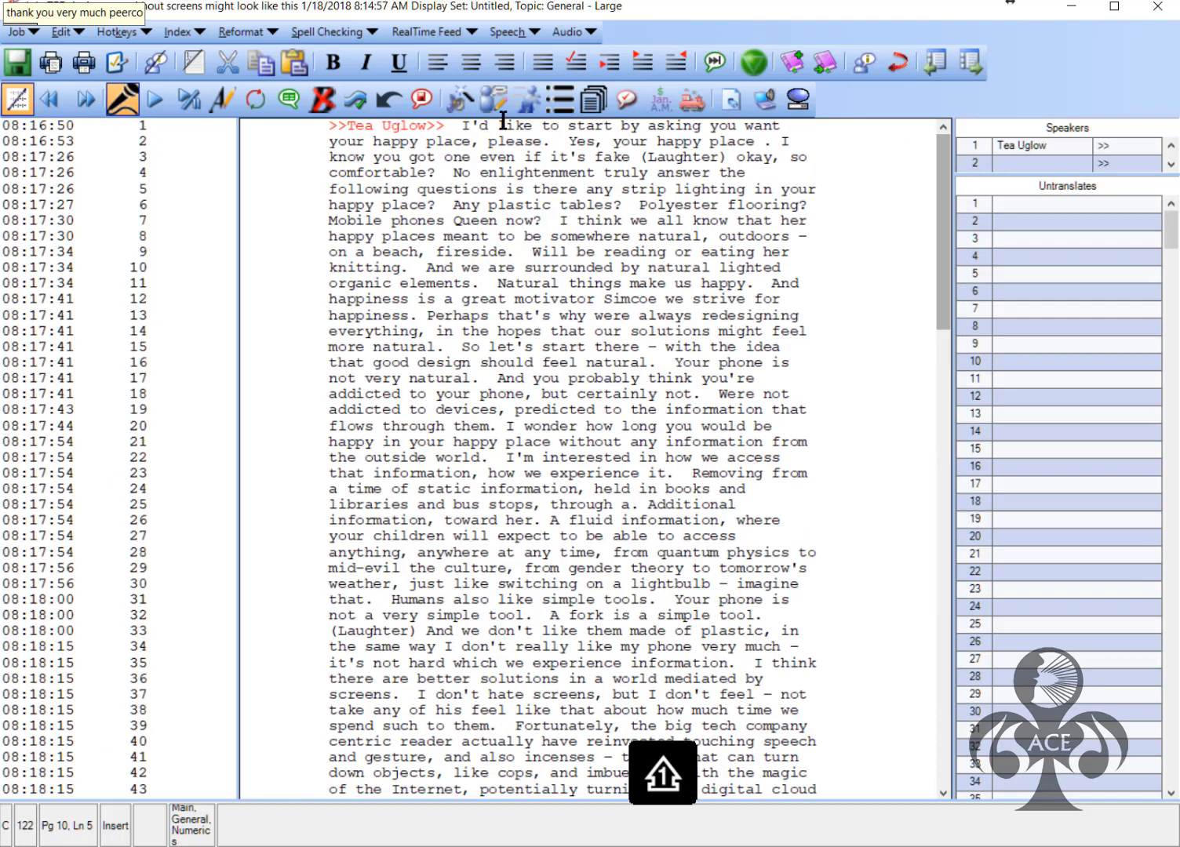
pyautogui.click(127, 99)
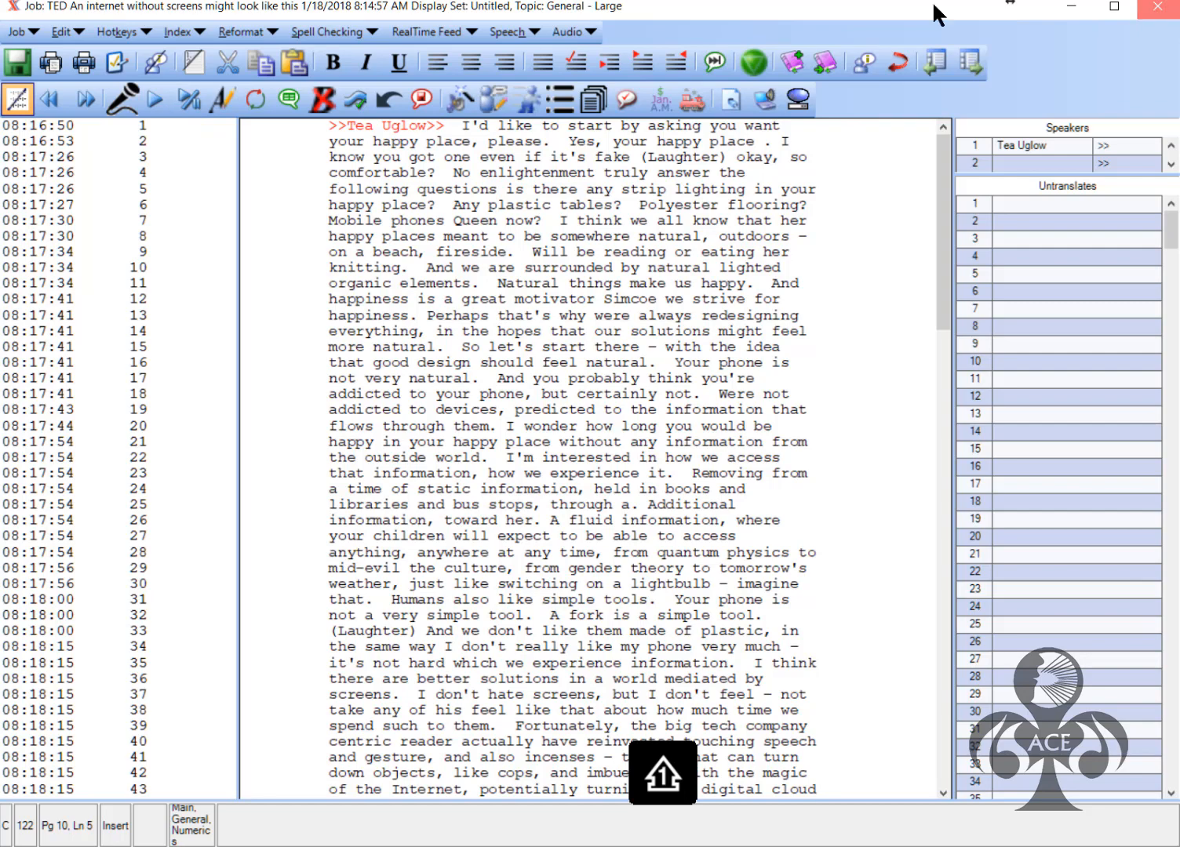
pyautogui.click(1158, 9)
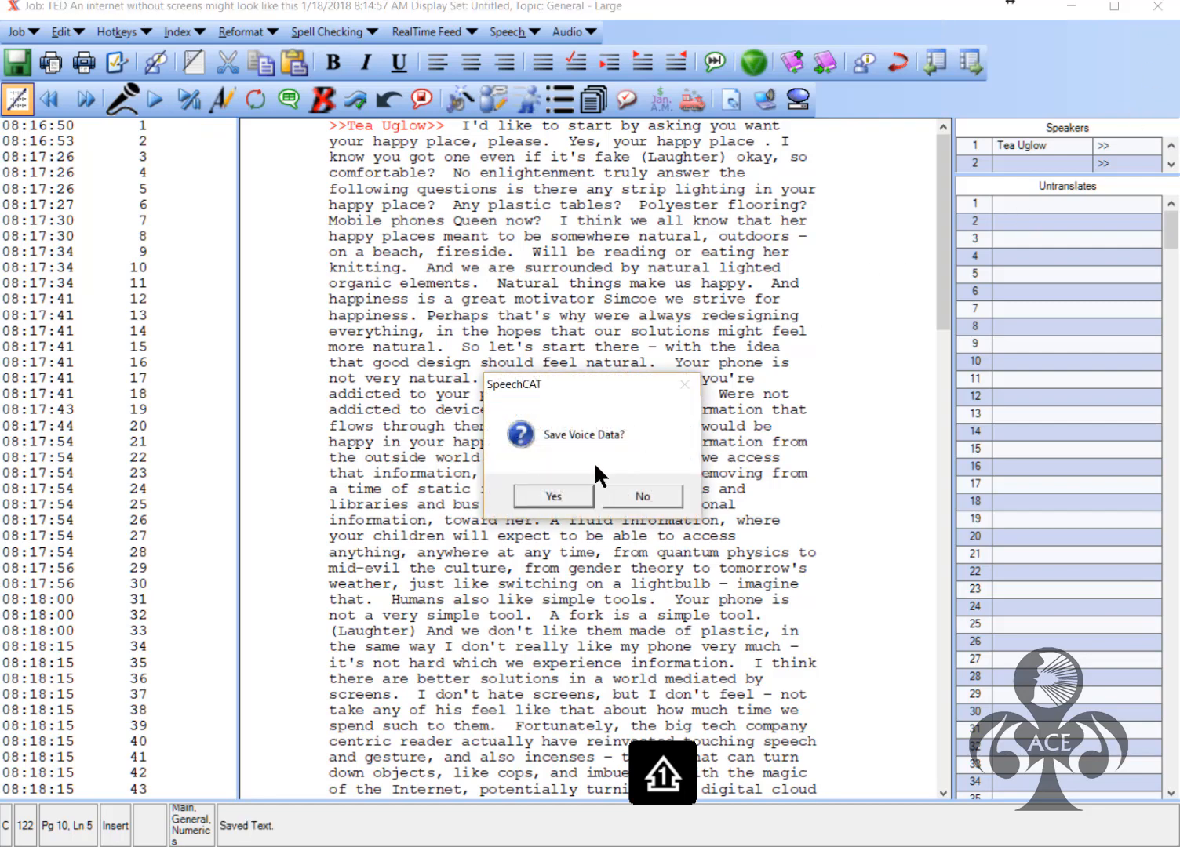
pyautogui.click(560, 496)
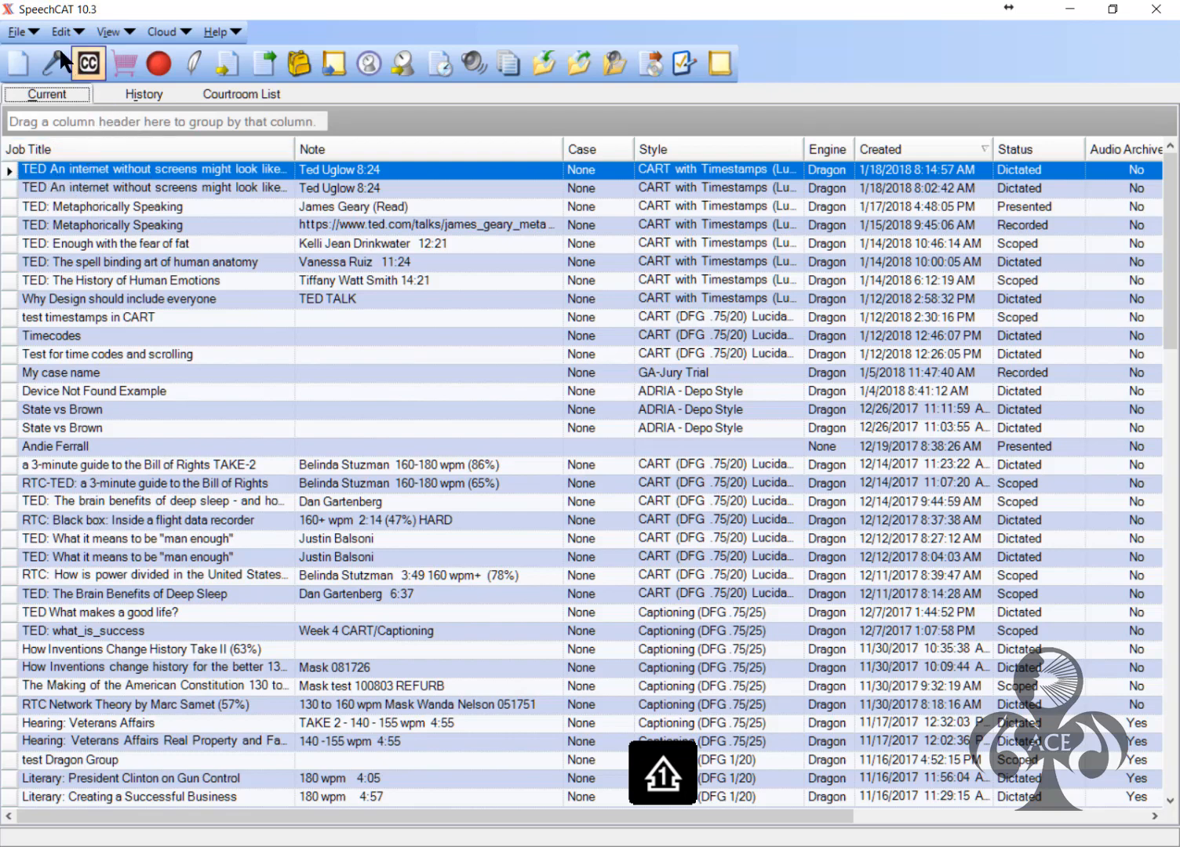
# Generate an ASCII file from the selected TED job without page breaks, named "TED An internet without screens.txt" in C:\ASCII Files
pyautogui.click(30, 30)
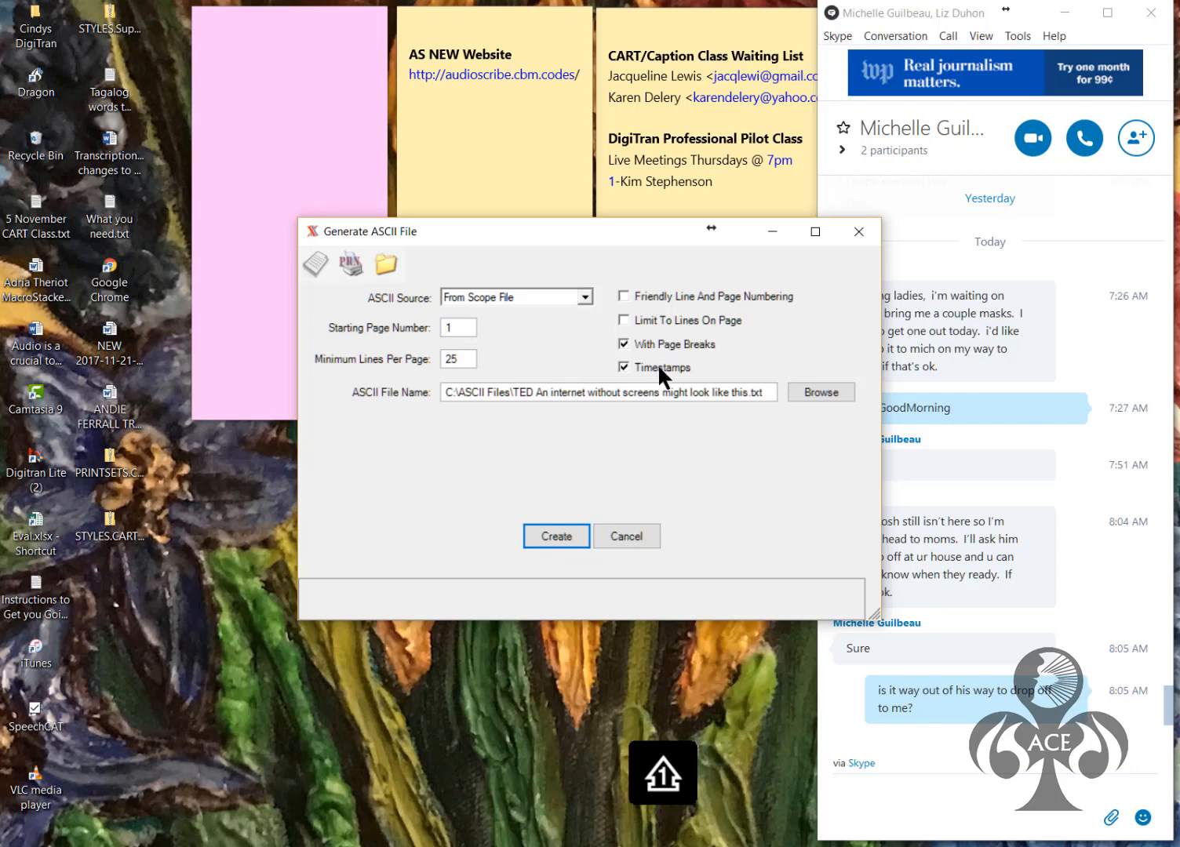
pyautogui.click(624, 343)
pyautogui.click(561, 393)
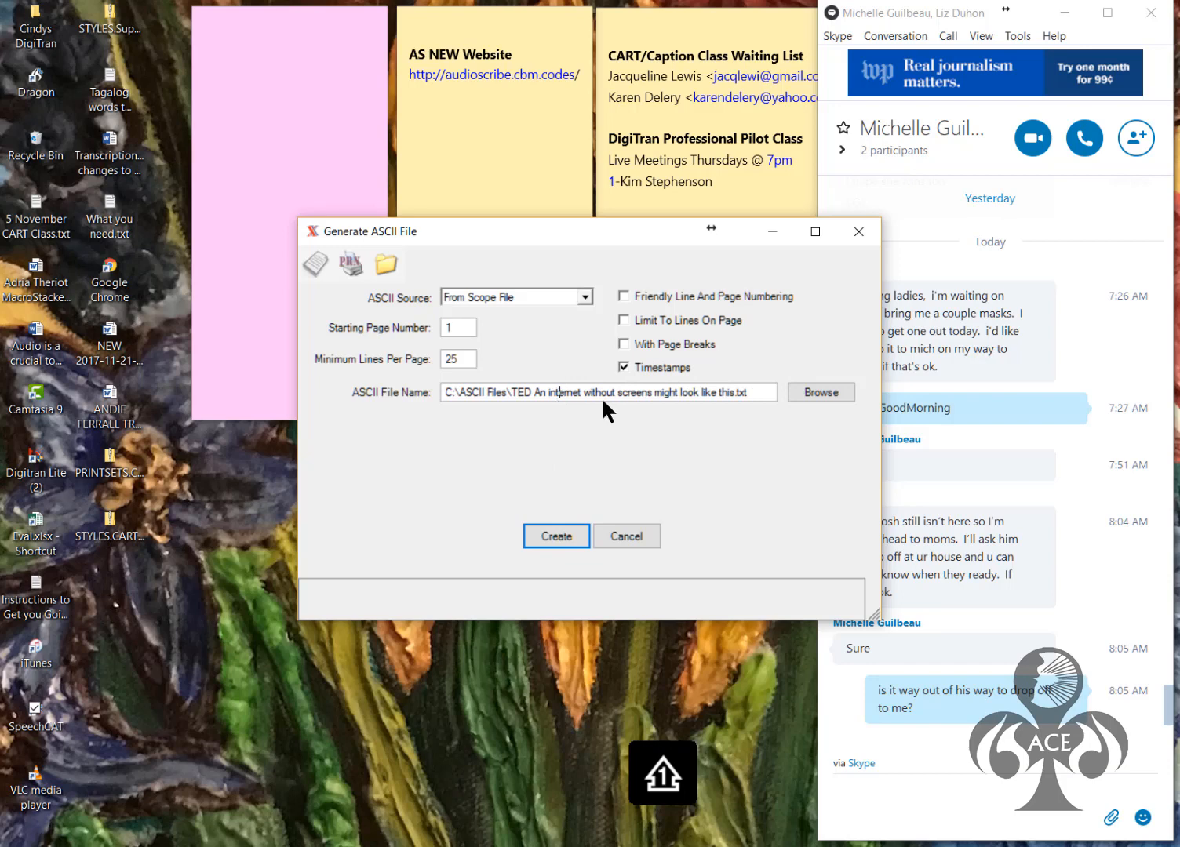
pyautogui.click(736, 392)
pyautogui.moveTo(735, 393); pyautogui.dragTo(655, 392)
pyautogui.press('BackSpace')
pyautogui.press('BackSpace')
pyautogui.write('.')
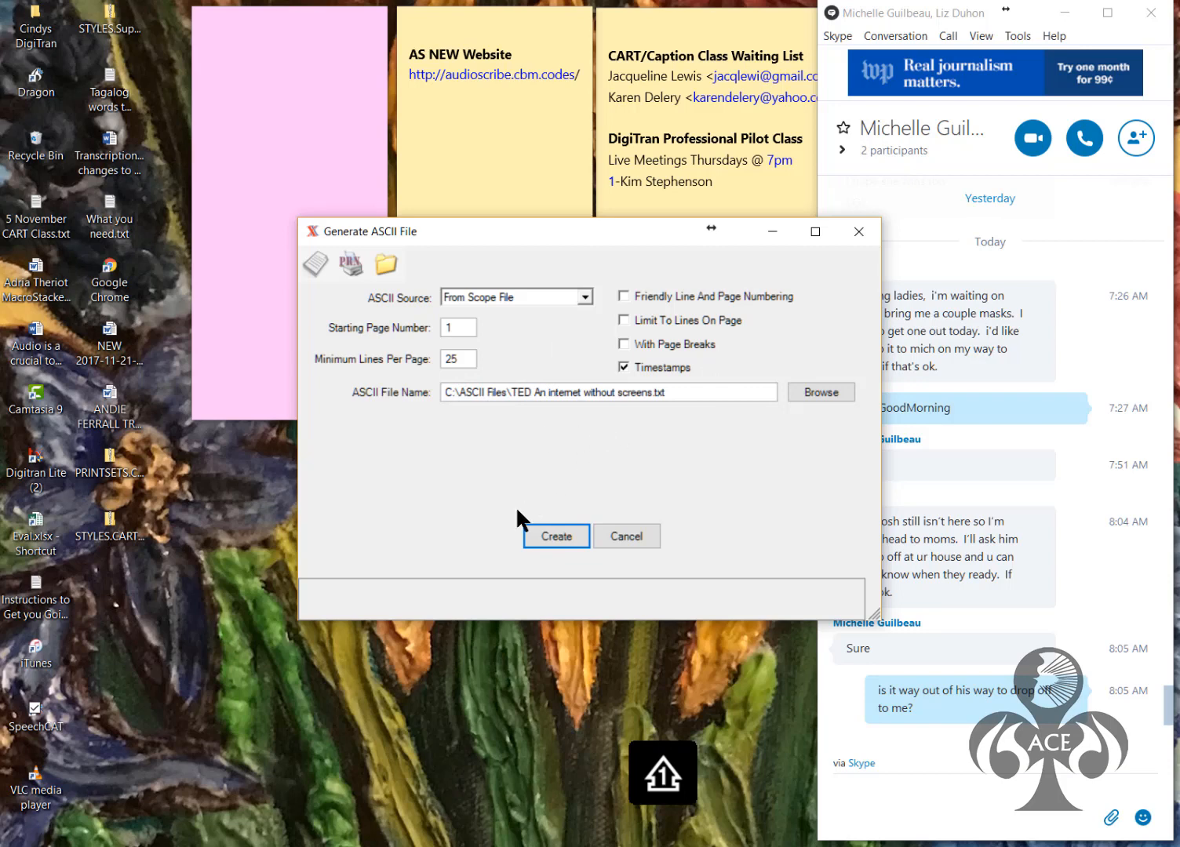
pyautogui.click(554, 536)
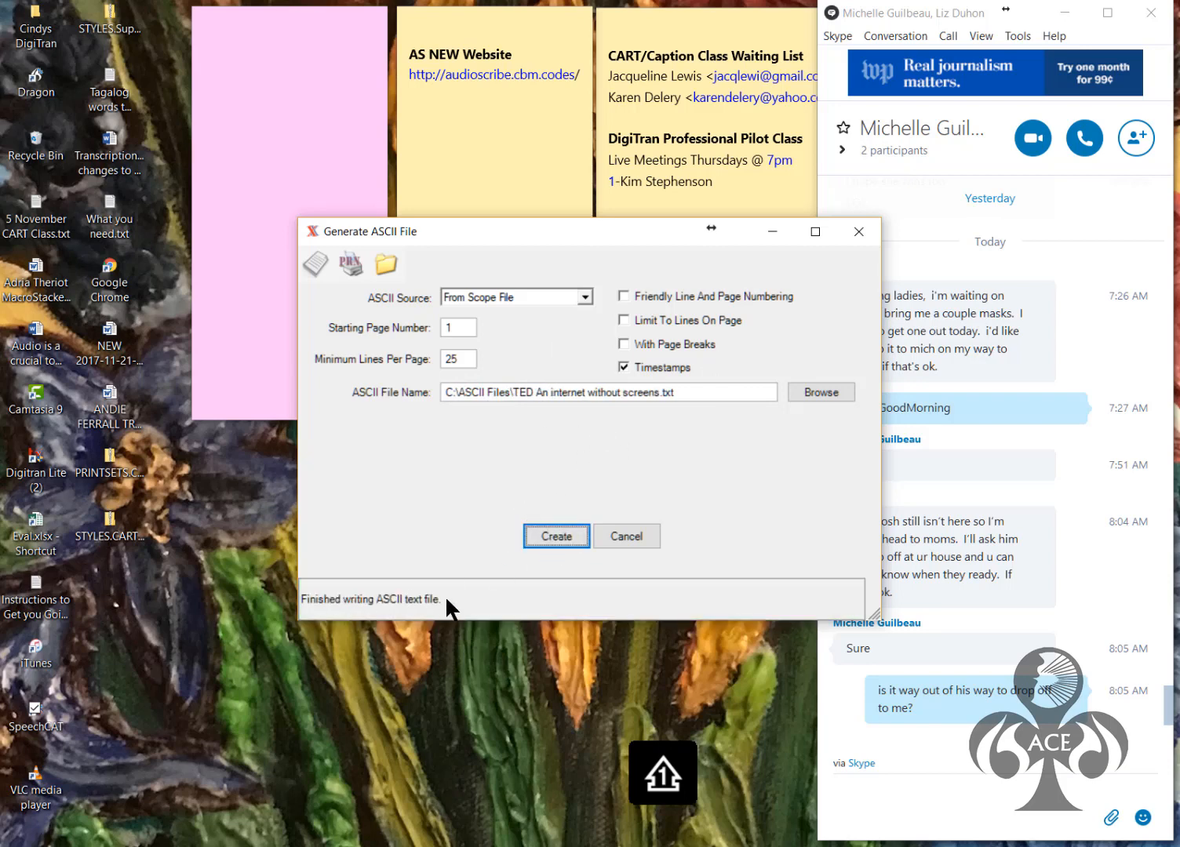
# View the generated ASCII file in Notepad and review its timestamped lines from beginning to end
pyautogui.click(314, 260)
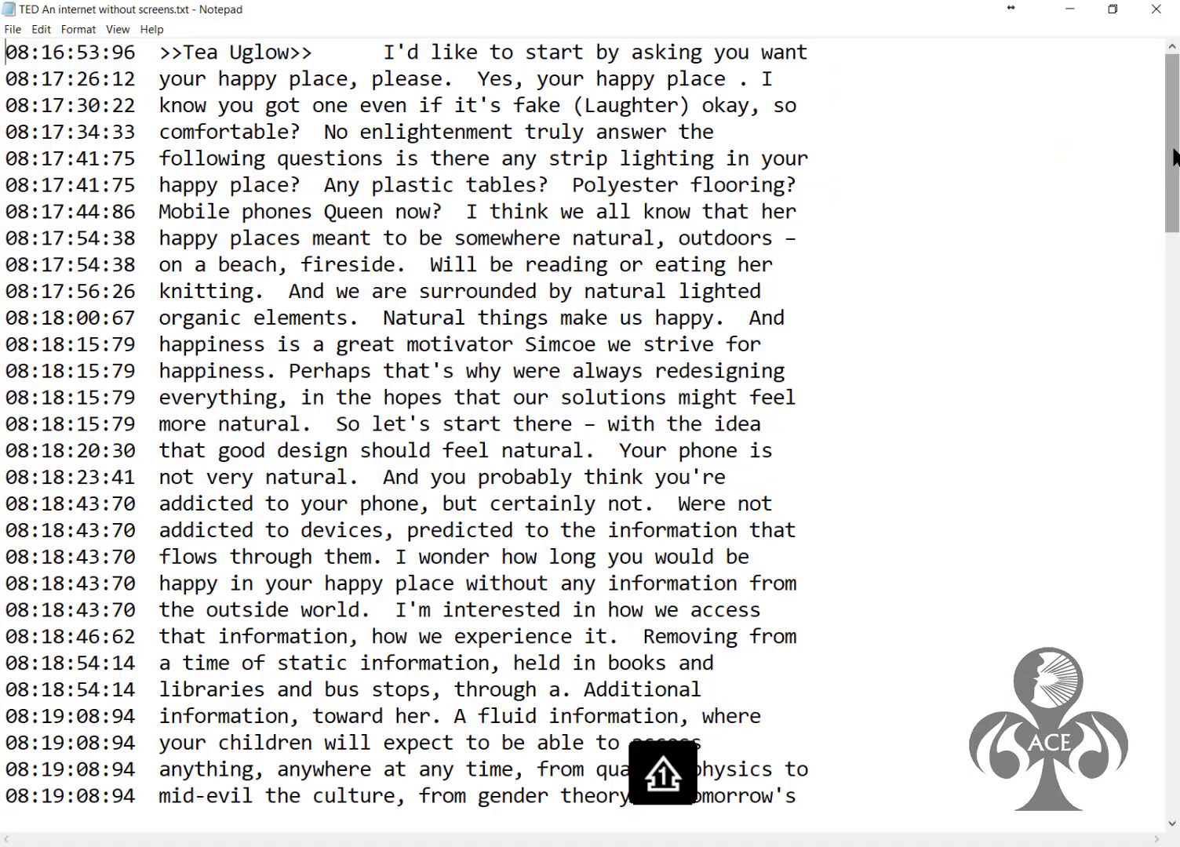
pyautogui.moveTo(1172, 153); pyautogui.dragTo(1087, 802)
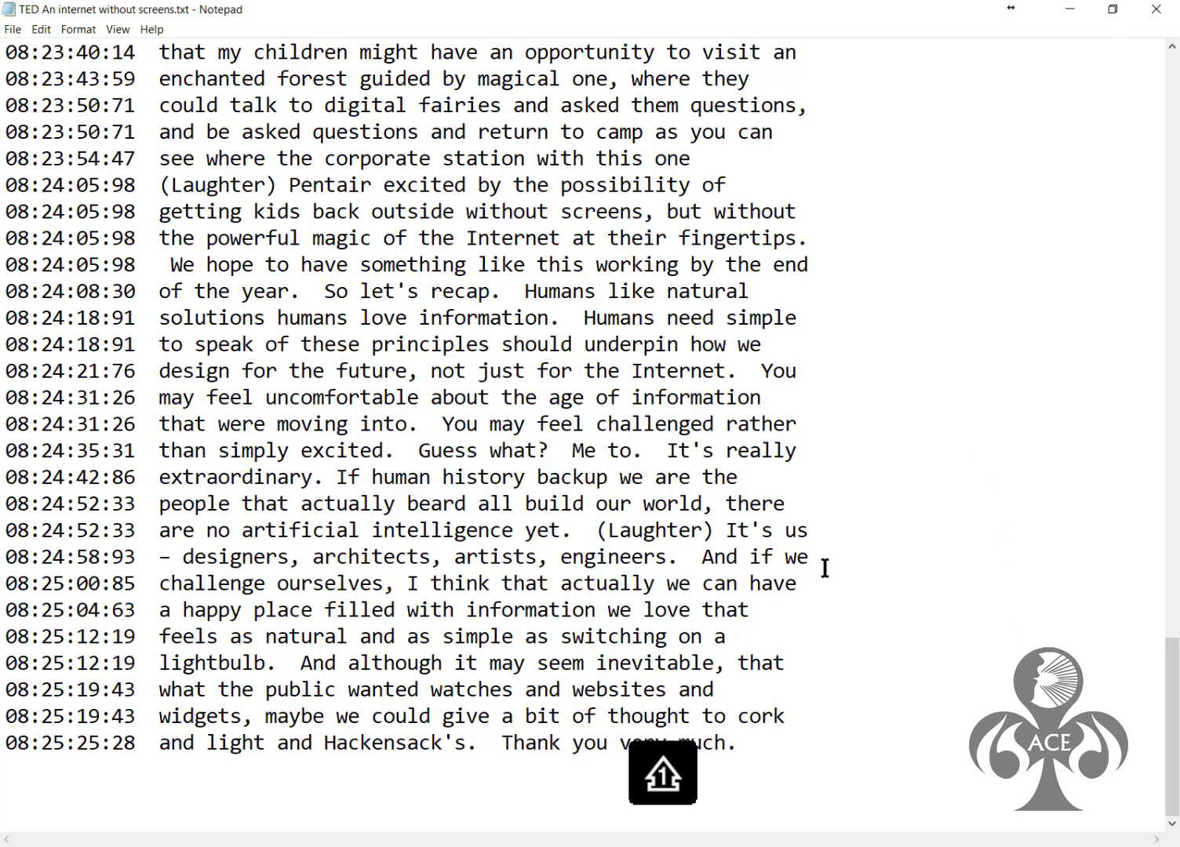
pyautogui.moveTo(1173, 803); pyautogui.dragTo(1153, 124)
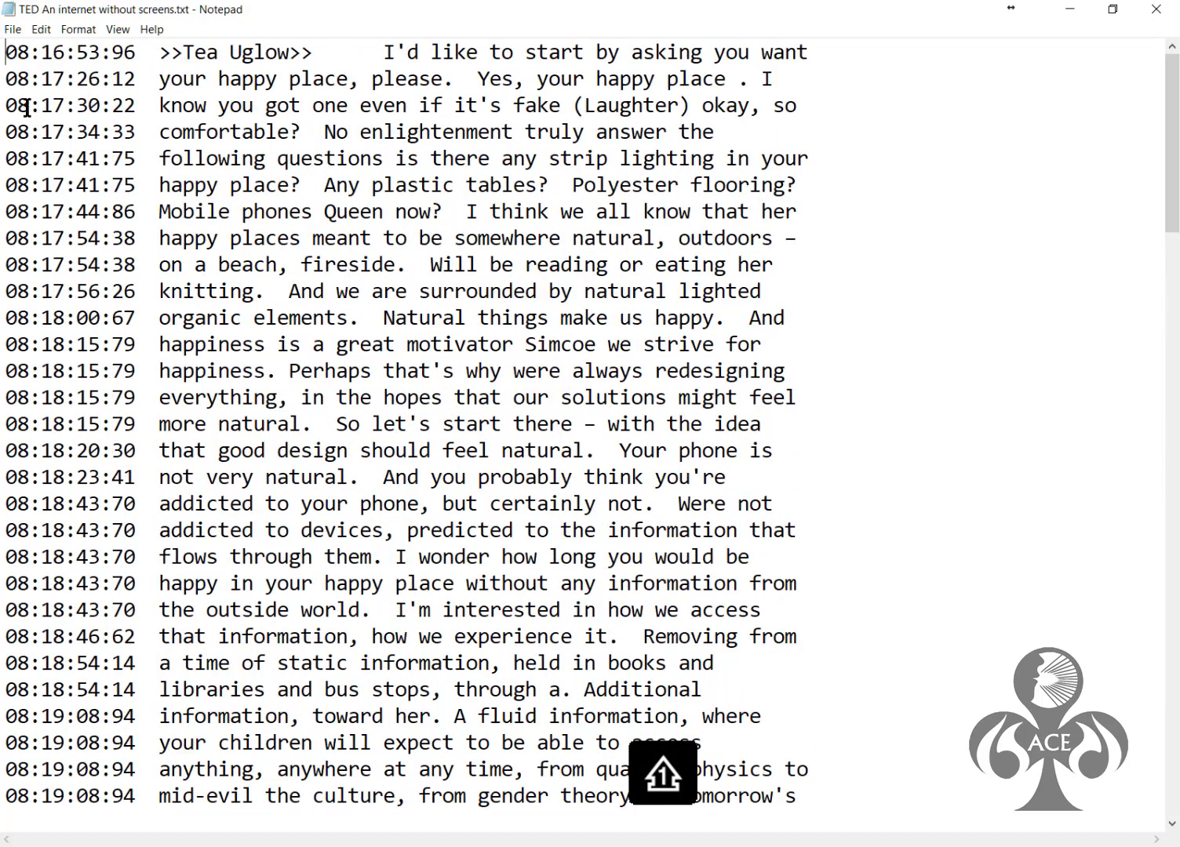
# Save the text file in Notepad, close it, and close the Generate ASCII File window
pyautogui.click(14, 32)
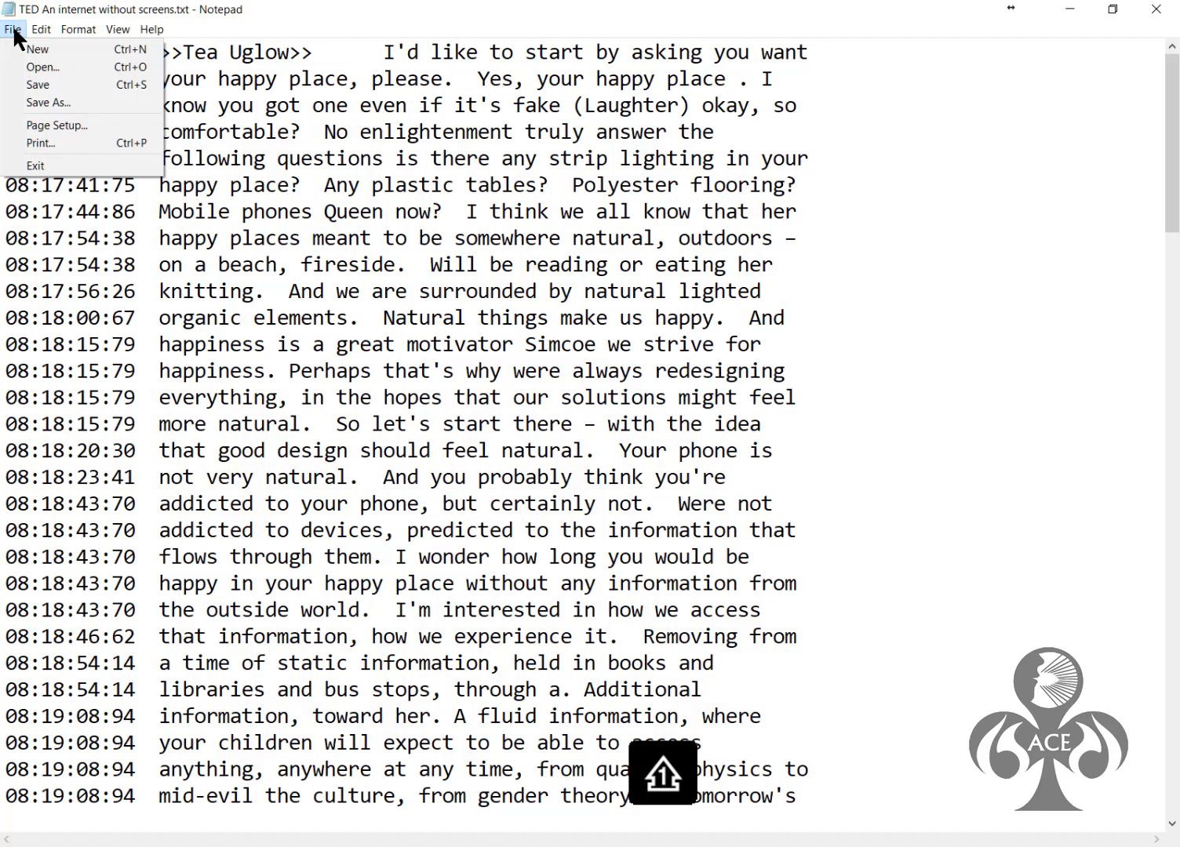
pyautogui.click(31, 88)
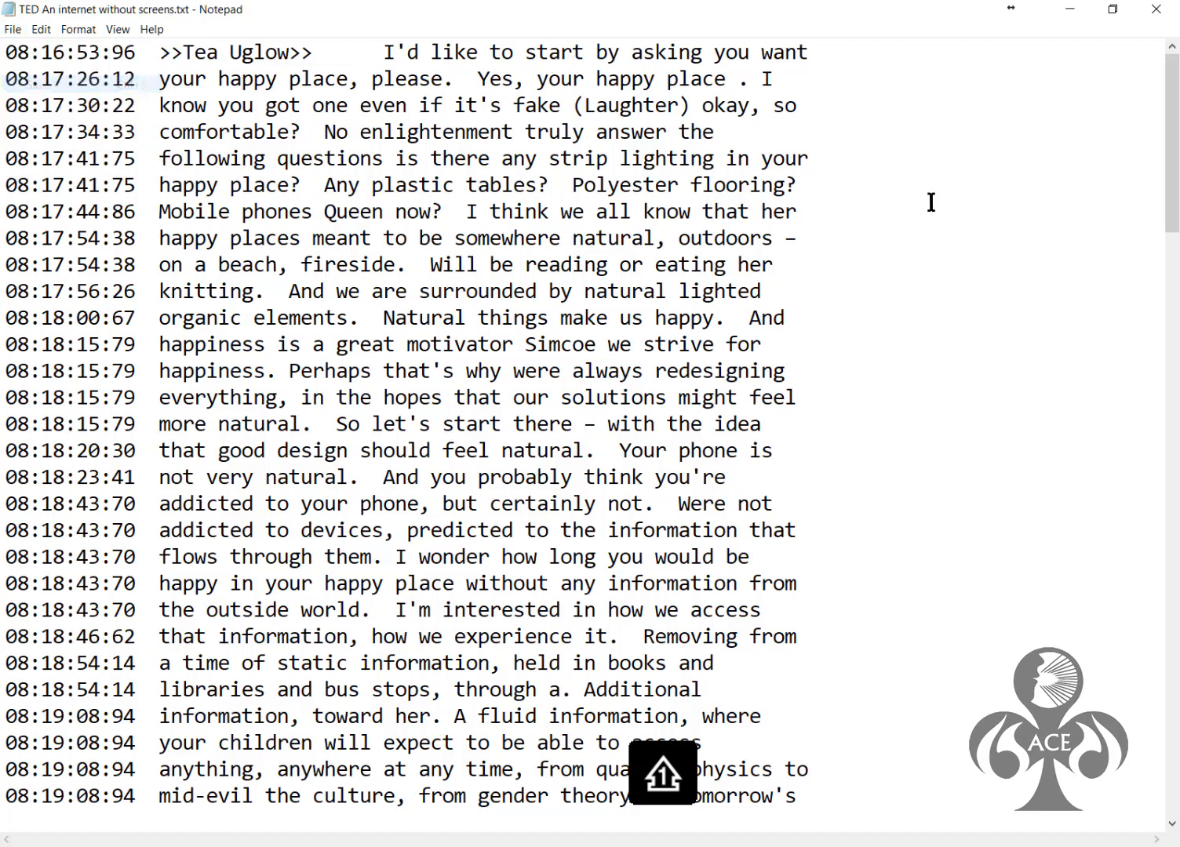
pyautogui.click(1158, 12)
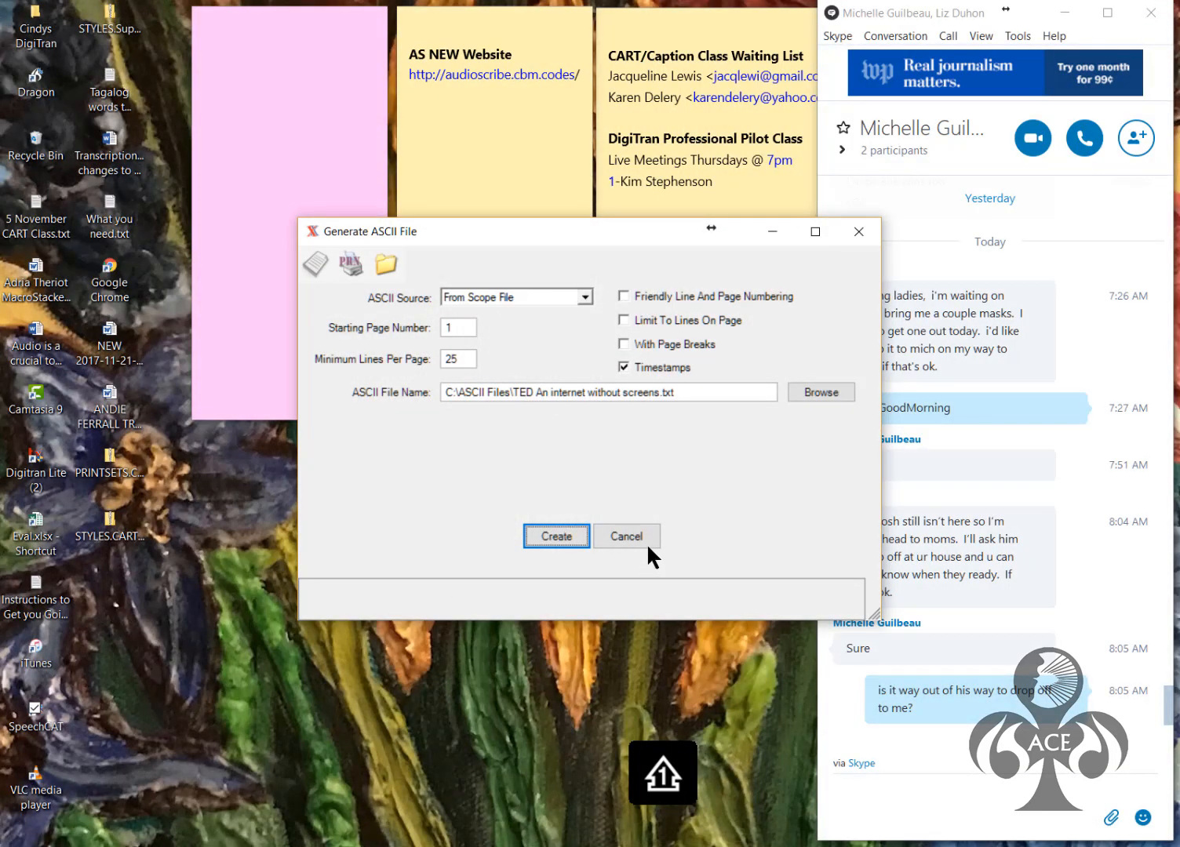
pyautogui.click(860, 232)
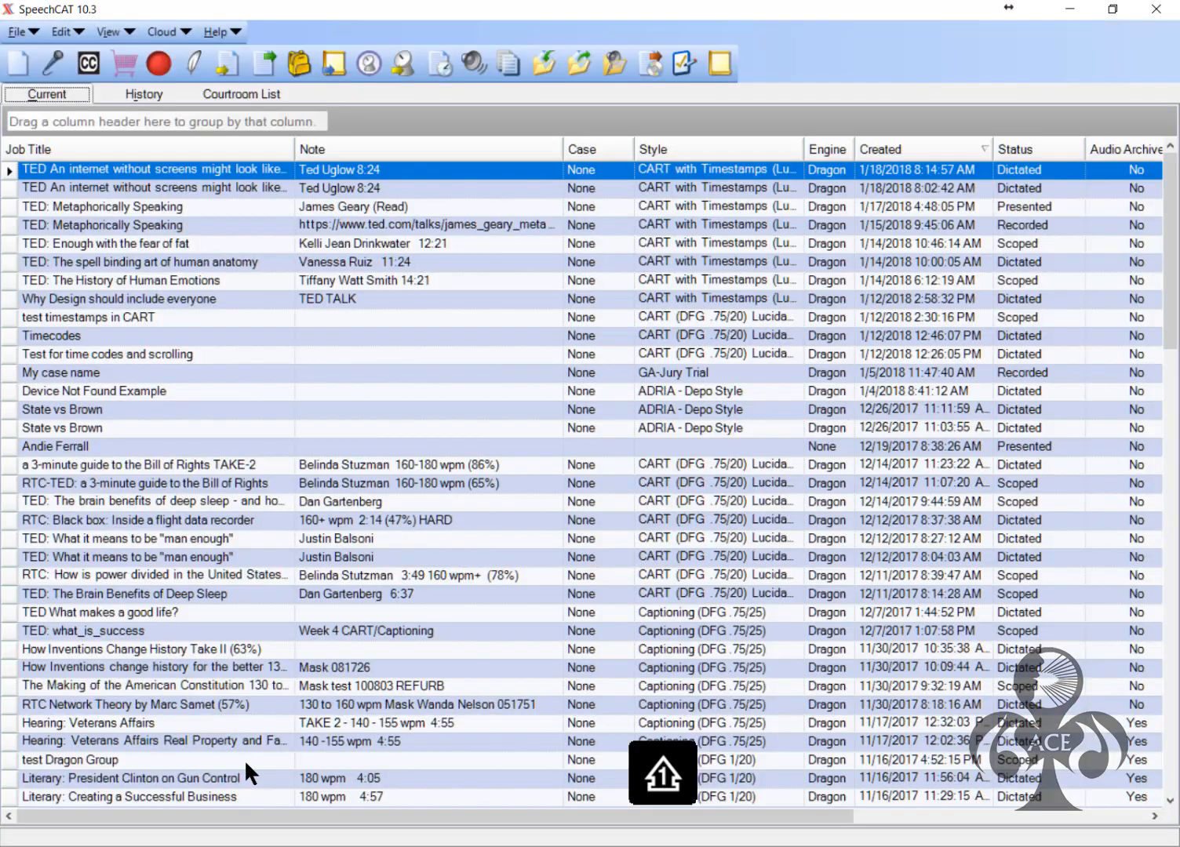
# Open the ASCII Files folder on Local Disk (C:) in File Explorer and sort its files by date modified, newest first
pyautogui.click(1009, 8)
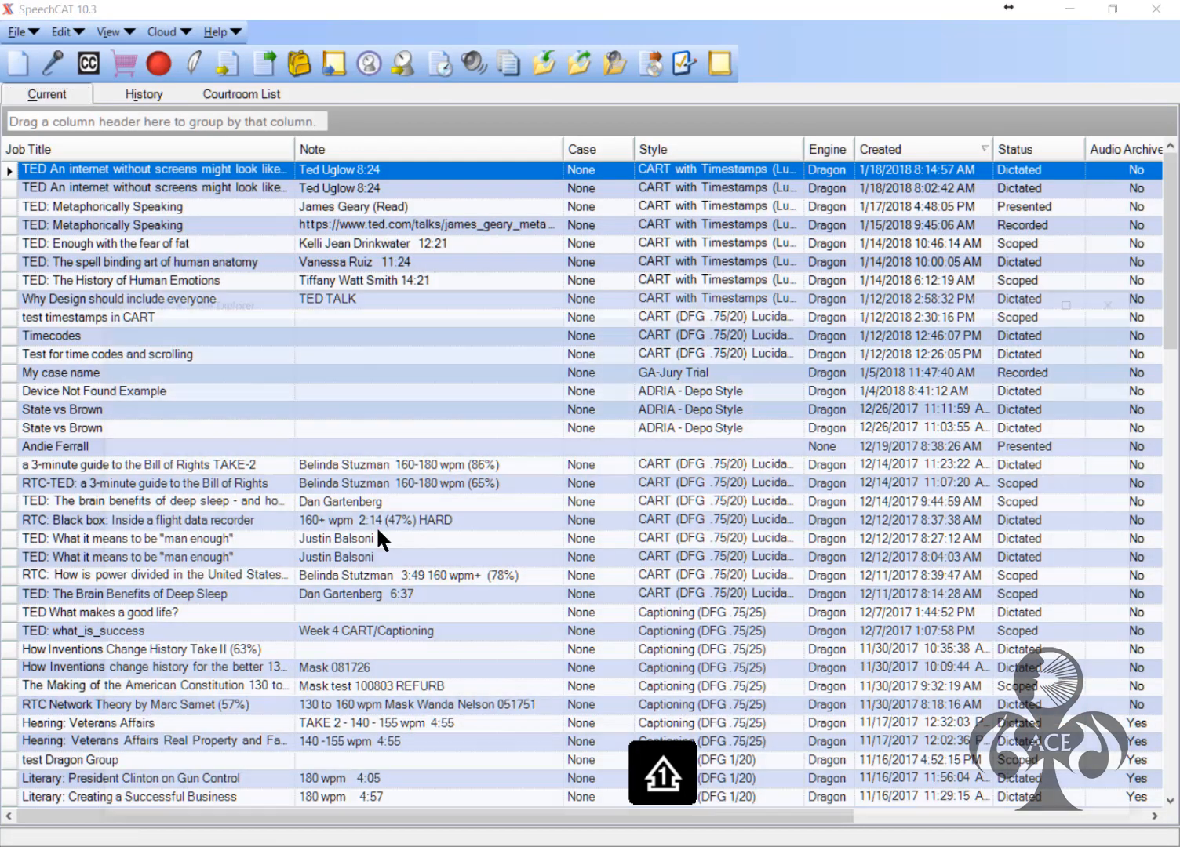
pyautogui.press('super+e')
pyautogui.scroll(-10, 269, 484)
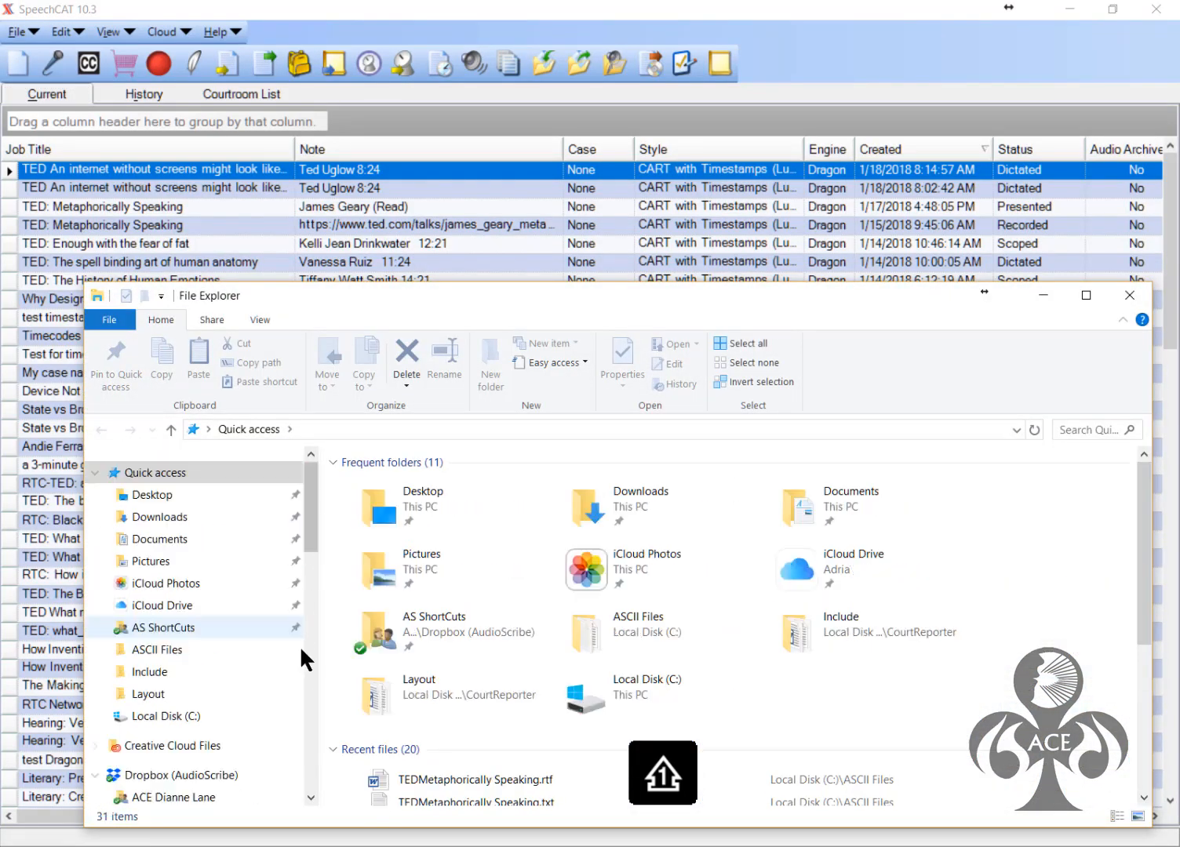
pyautogui.click(208, 713)
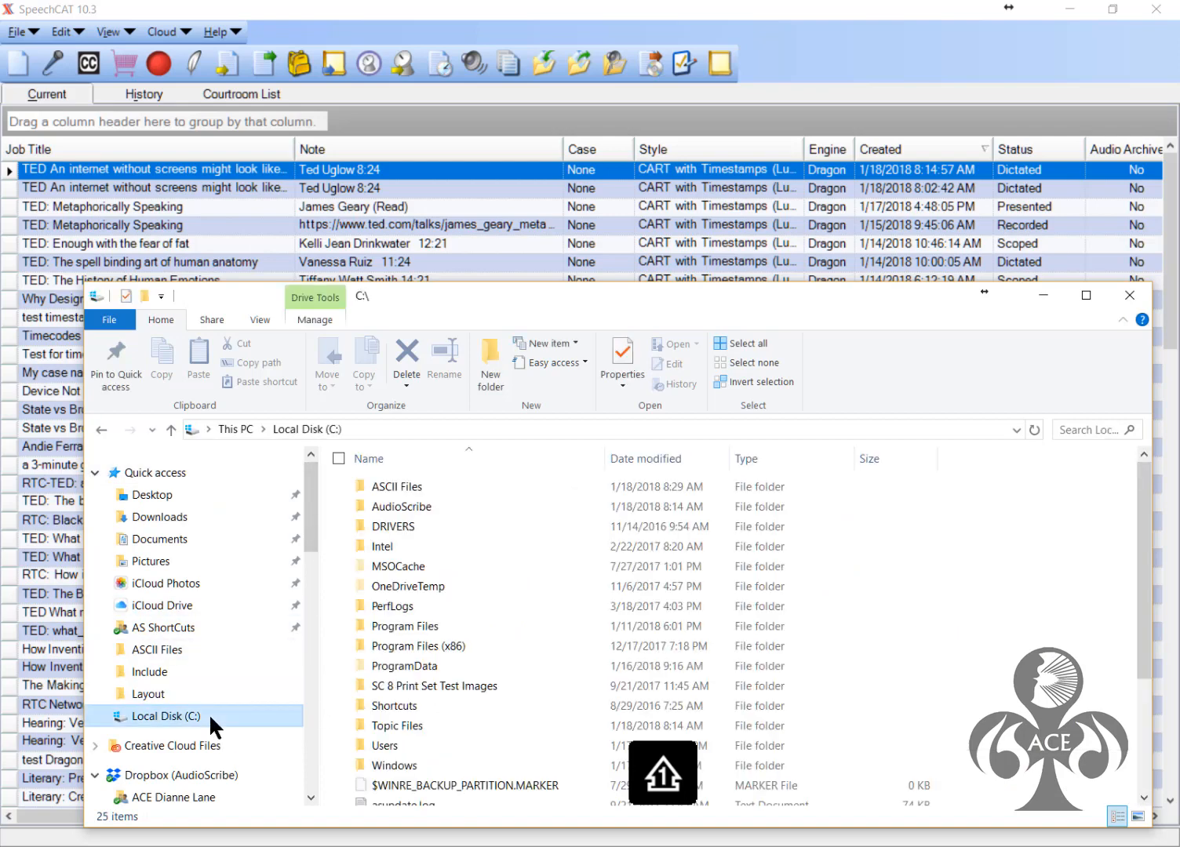
pyautogui.doubleClick(382, 486)
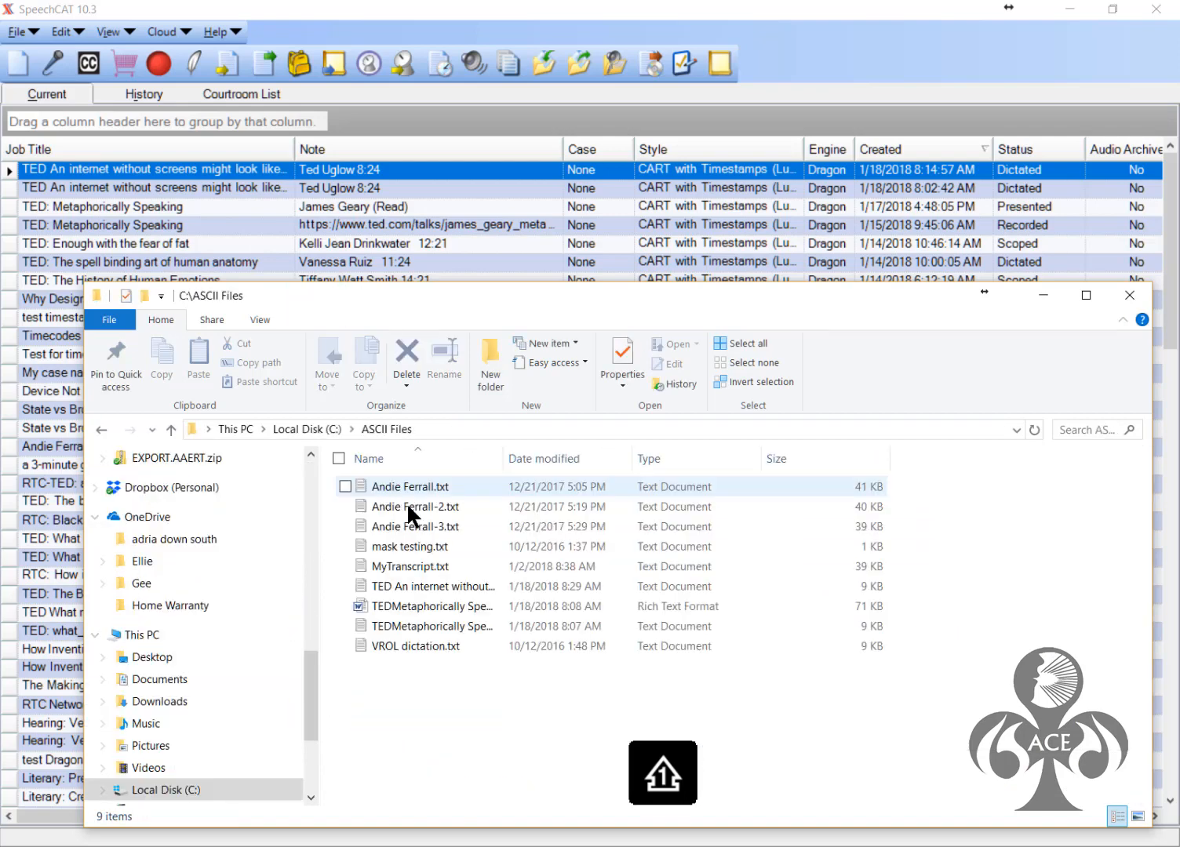
pyautogui.click(562, 455)
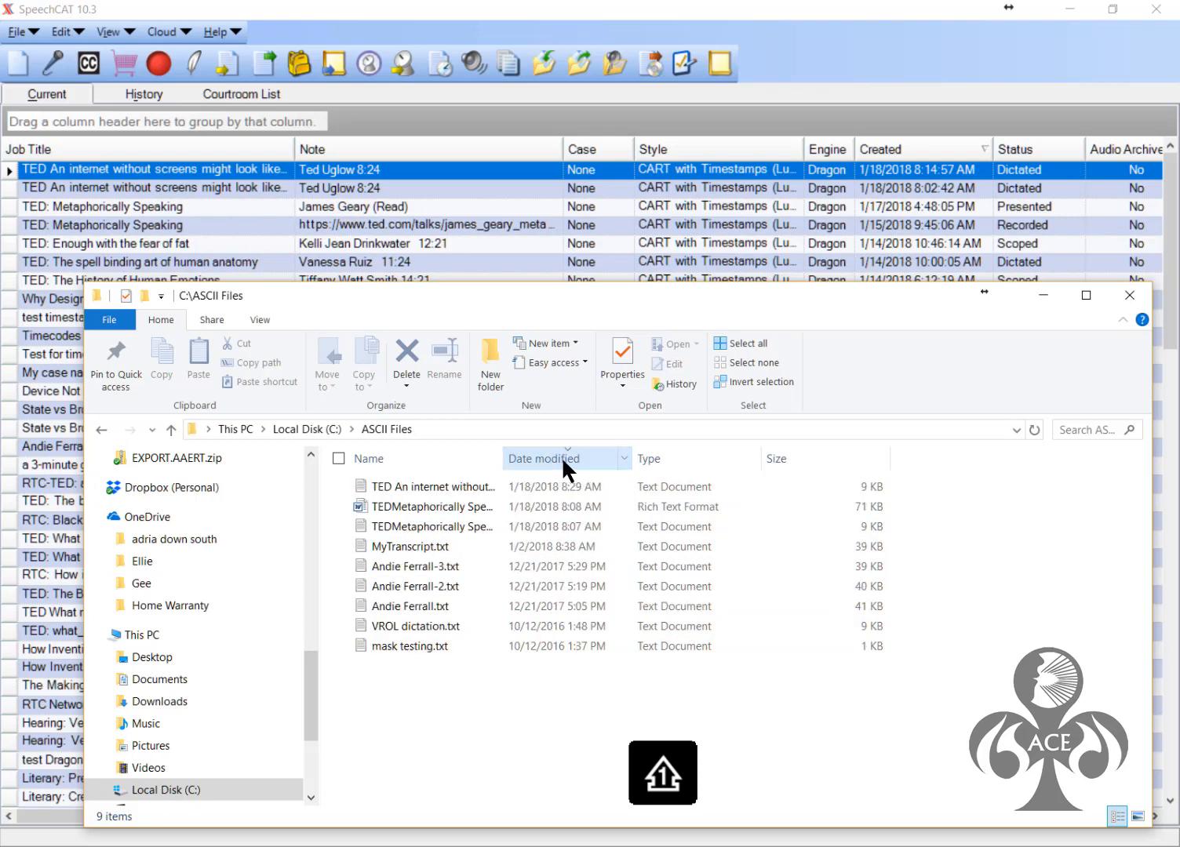
# Open "TED An internet without screens.txt" with Word 2016
pyautogui.click(404, 487)
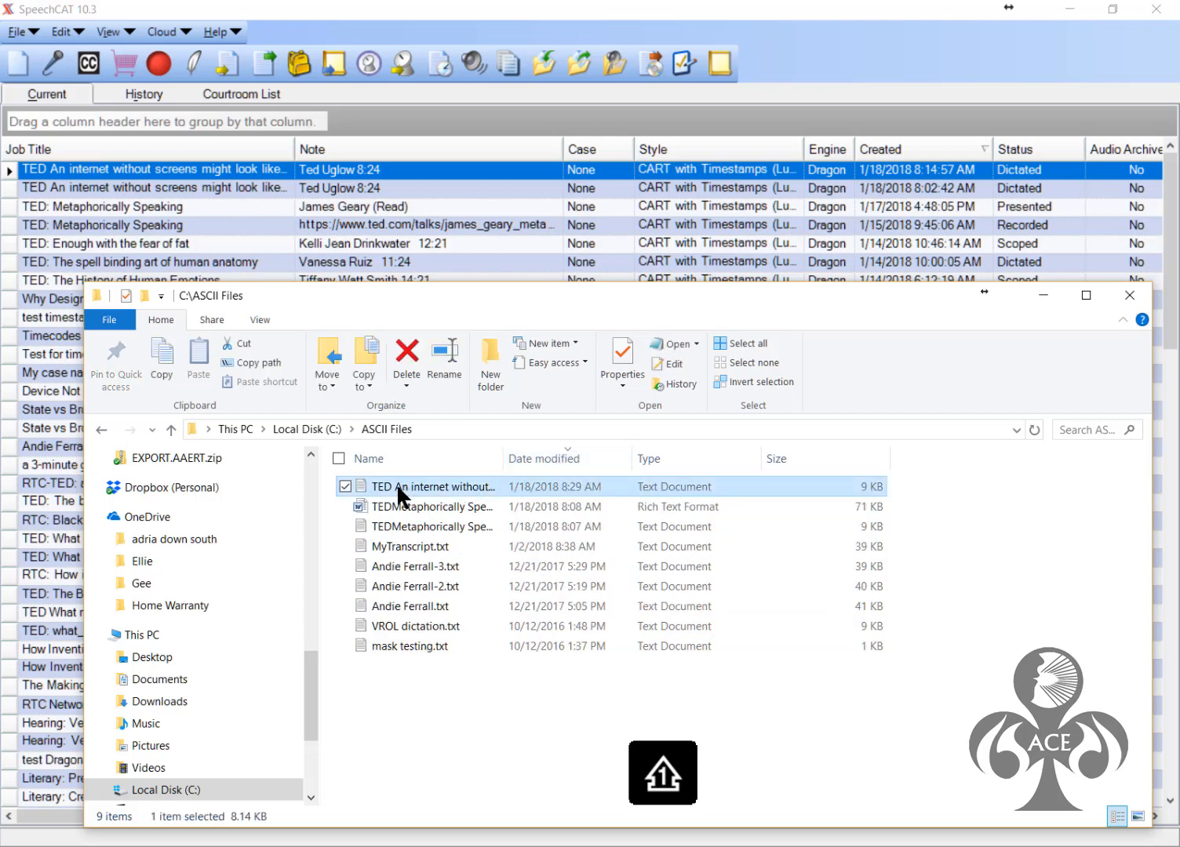
pyautogui.rightClick(396, 484)
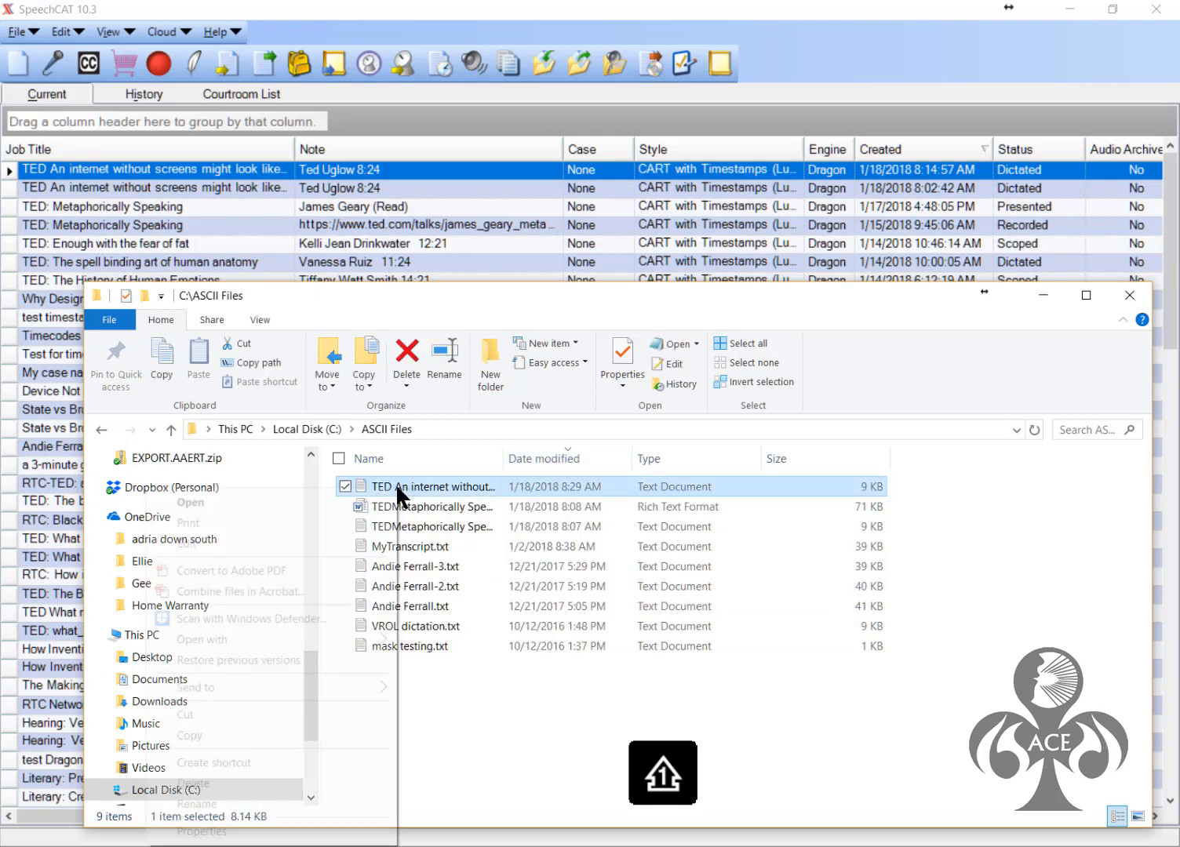
pyautogui.moveTo(268, 638)
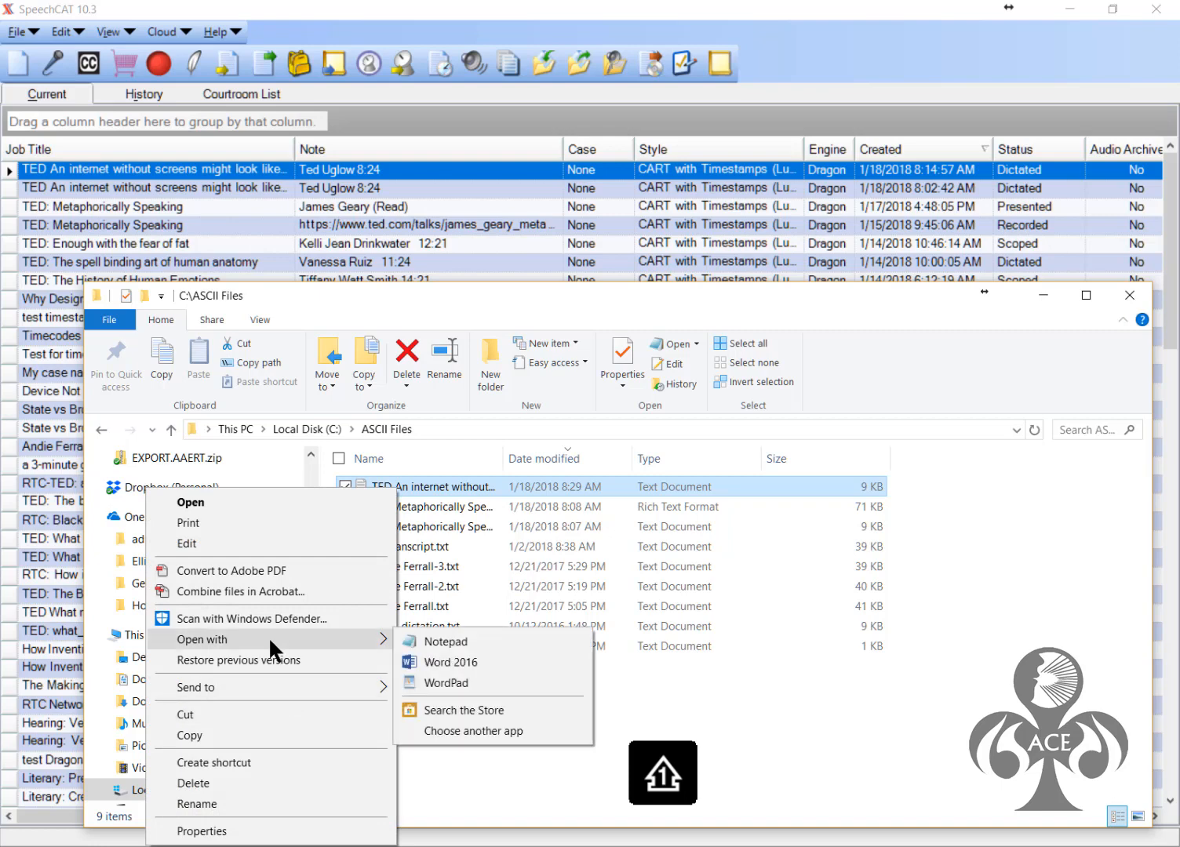
pyautogui.click(451, 663)
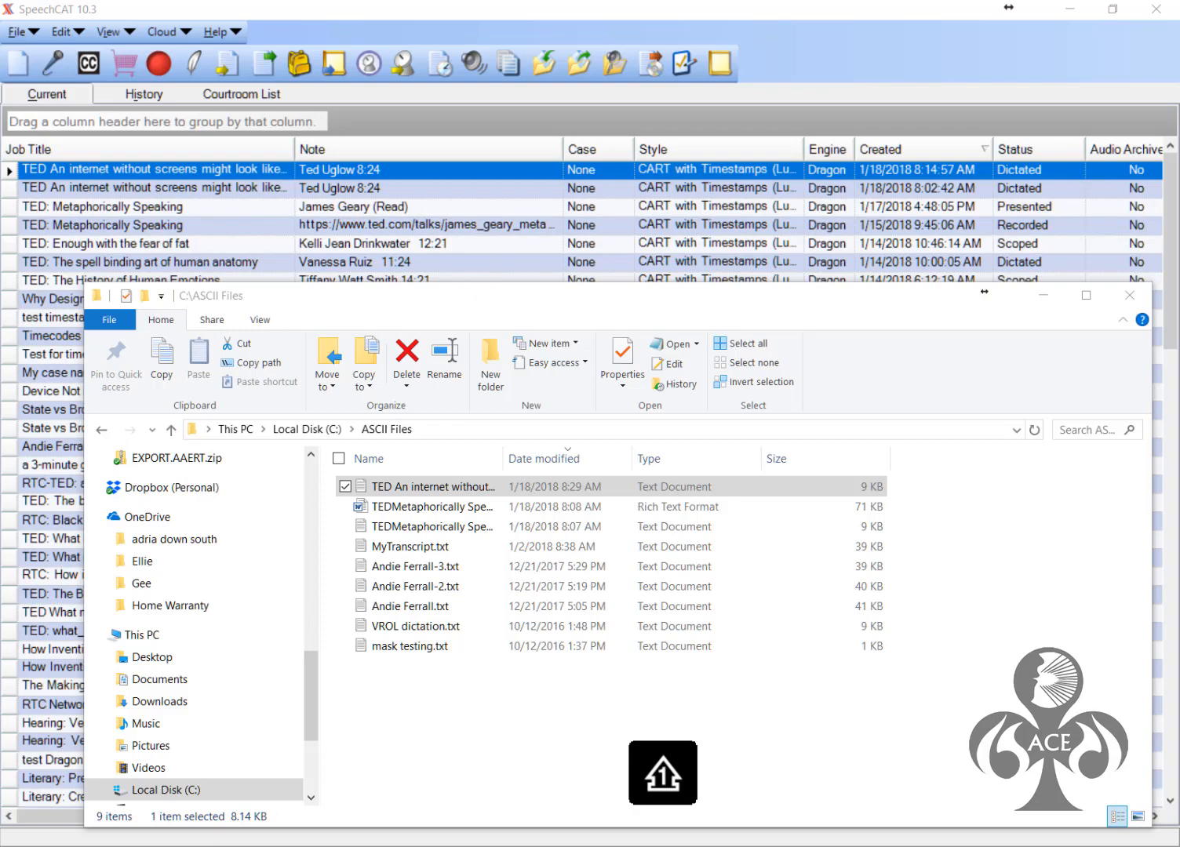
# Preview the MS-DOS and Windows (Default) encodings in the file conversion, and convert the file using Unicode (UTF-8)
pyautogui.moveTo(354, 331); pyautogui.dragTo(667, 358)
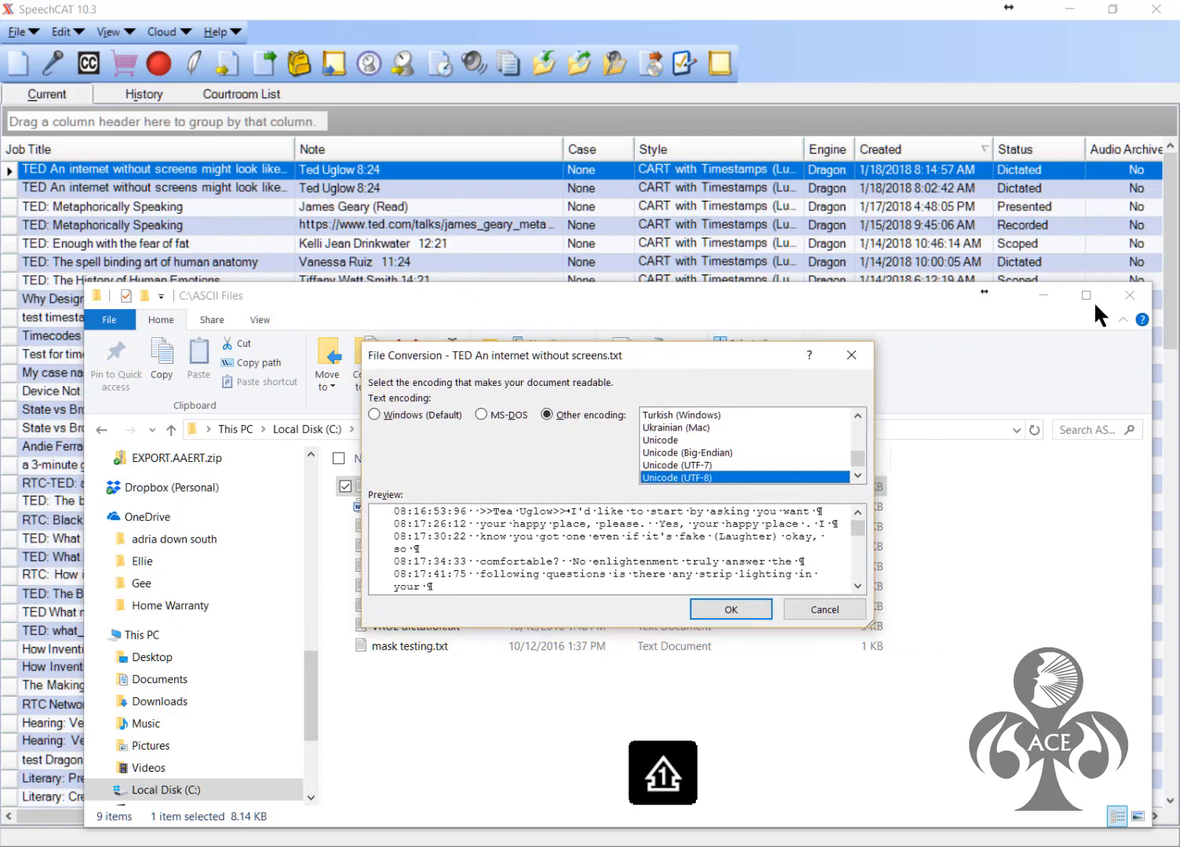
pyautogui.click(1042, 293)
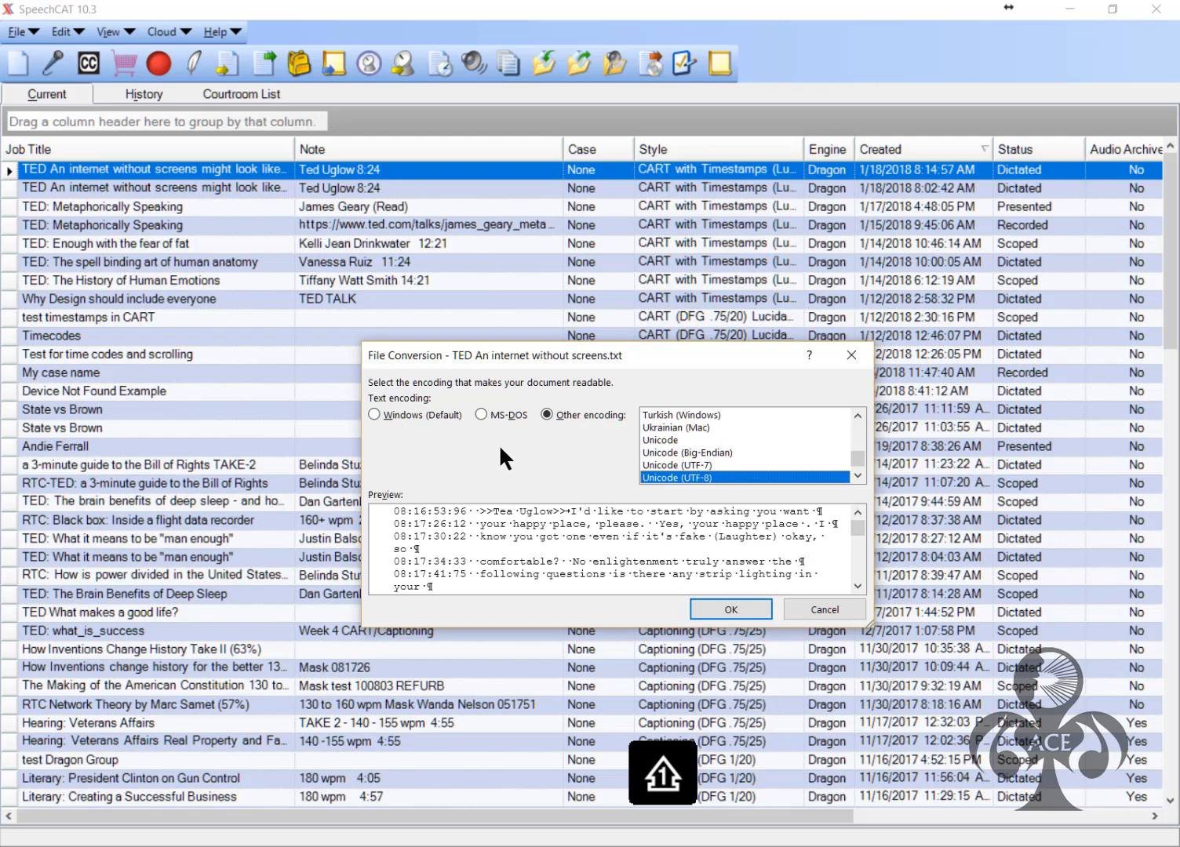
pyautogui.click(481, 415)
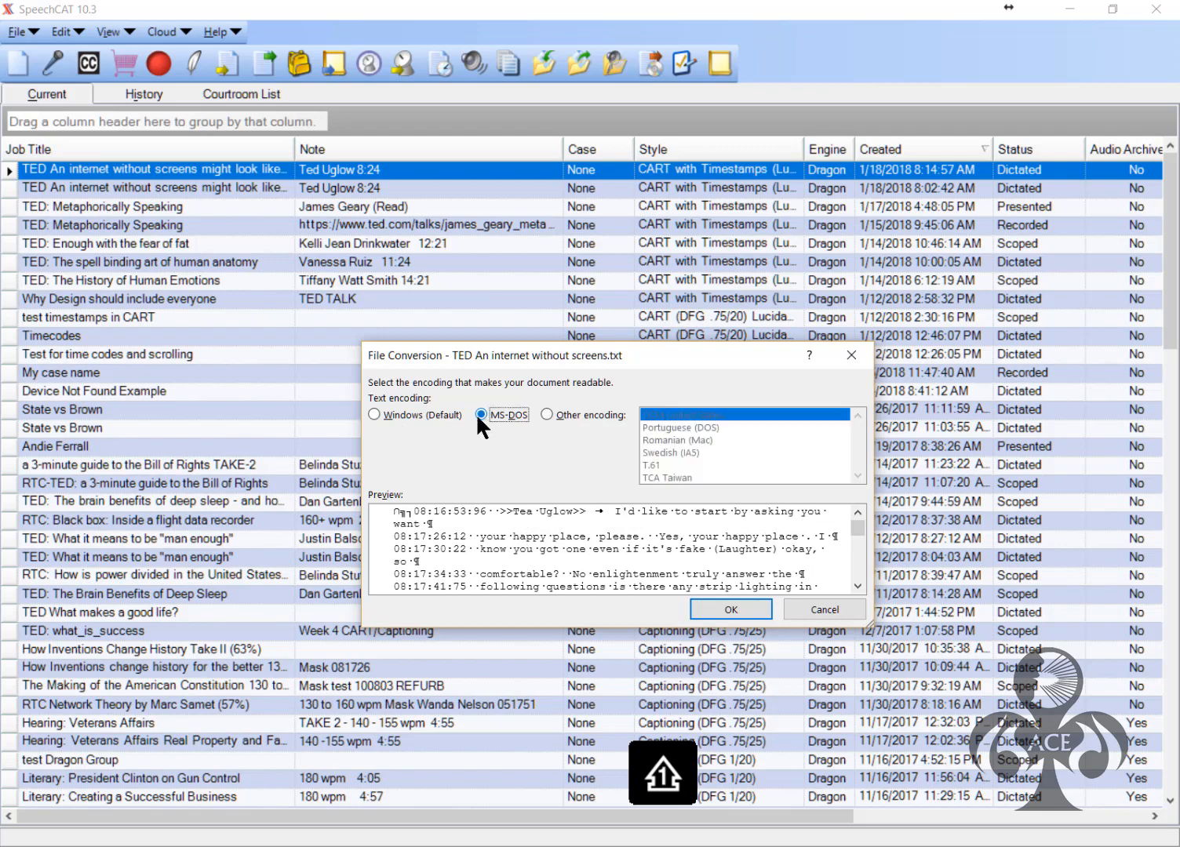
pyautogui.click(371, 413)
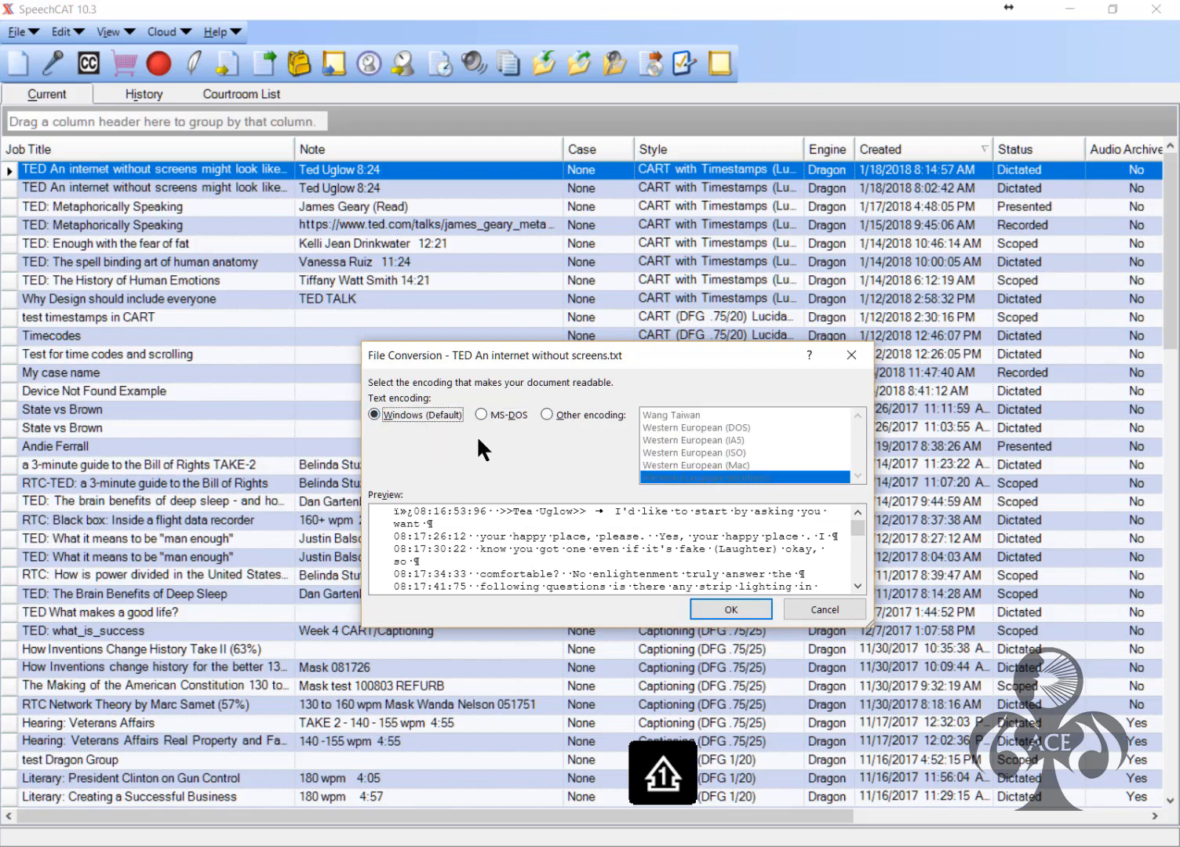
pyautogui.click(546, 411)
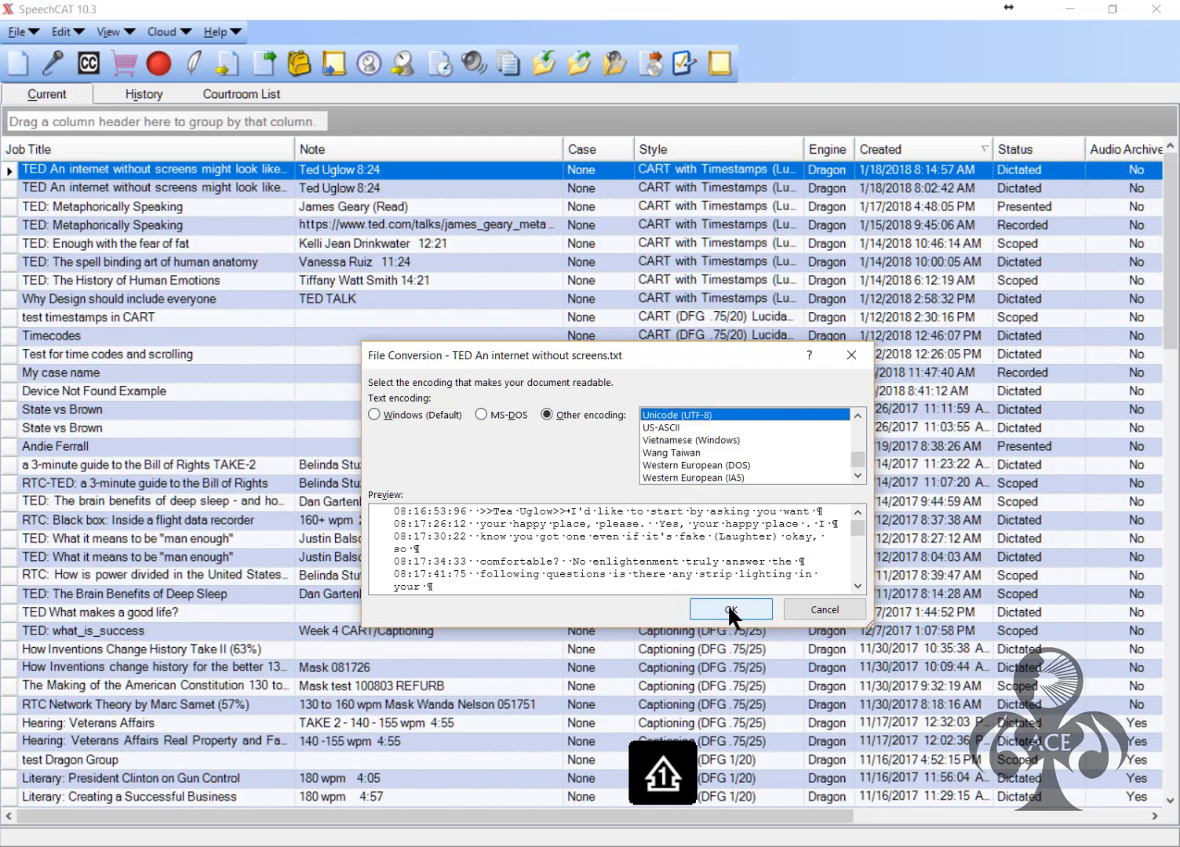
pyautogui.click(727, 608)
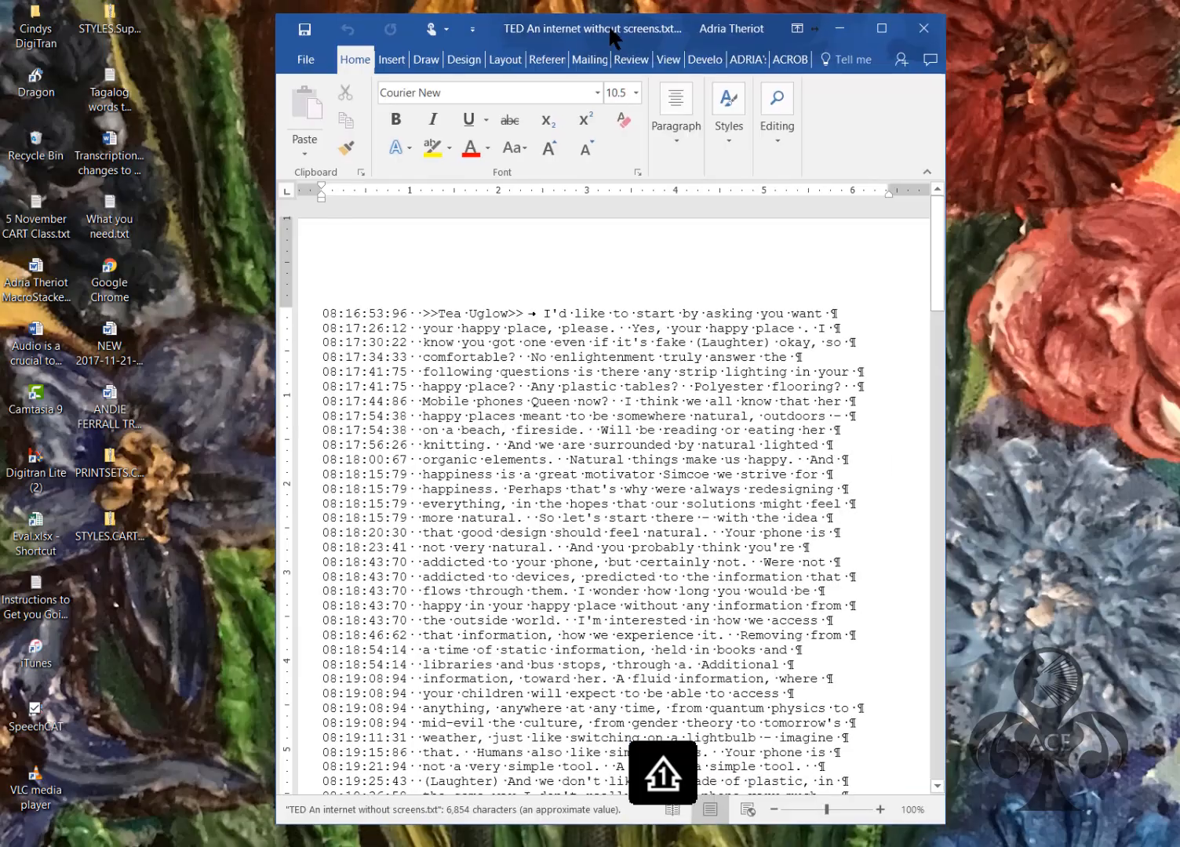
# Maximize the Word window and set the font size of the entire transcript to 18
pyautogui.moveTo(609, 28); pyautogui.dragTo(589, 30)
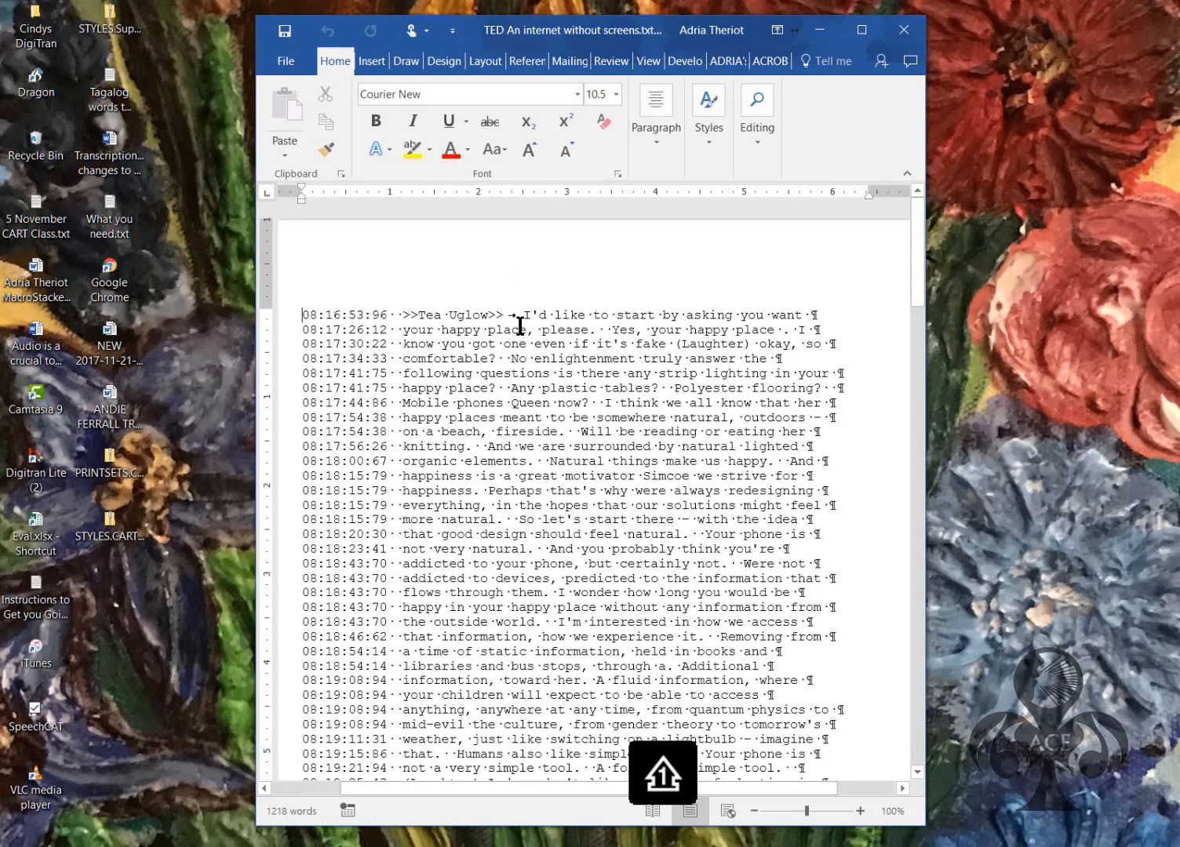
pyautogui.click(860, 33)
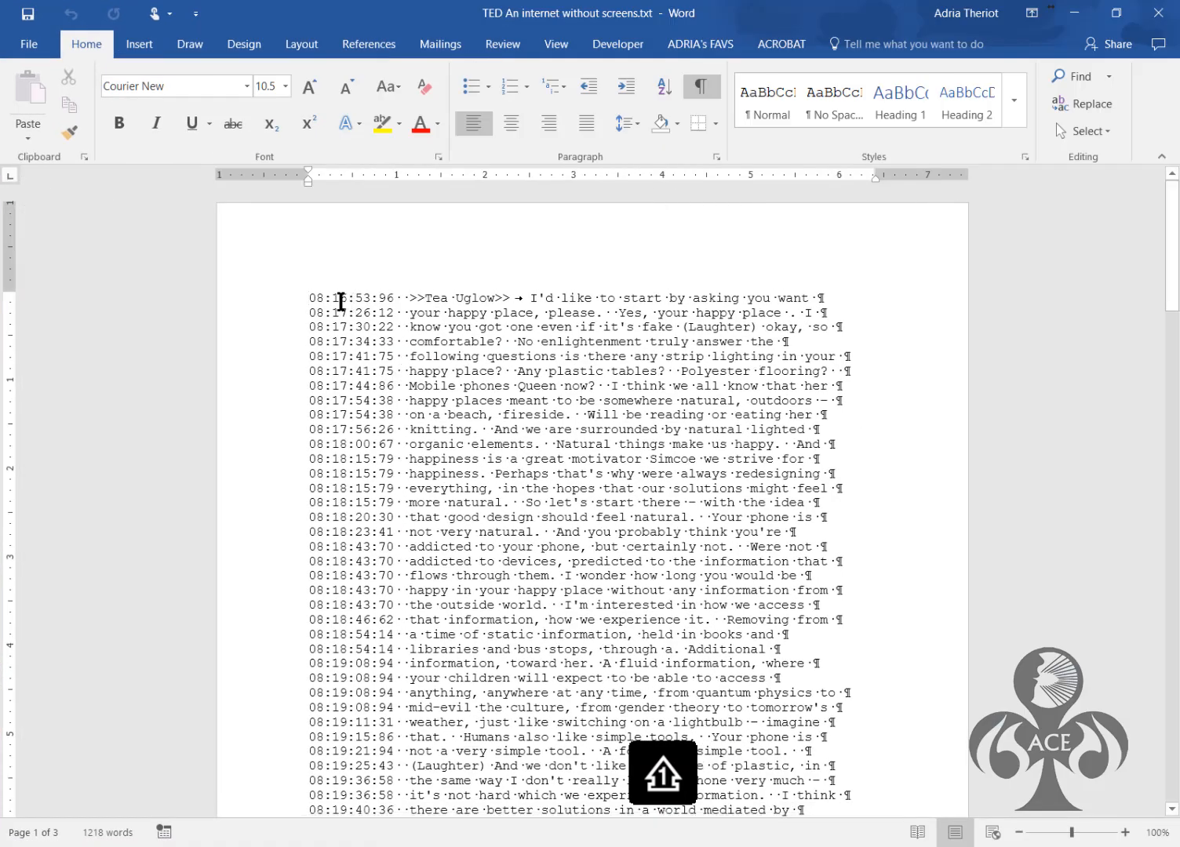
pyautogui.hotkey('ctrl', 'a')
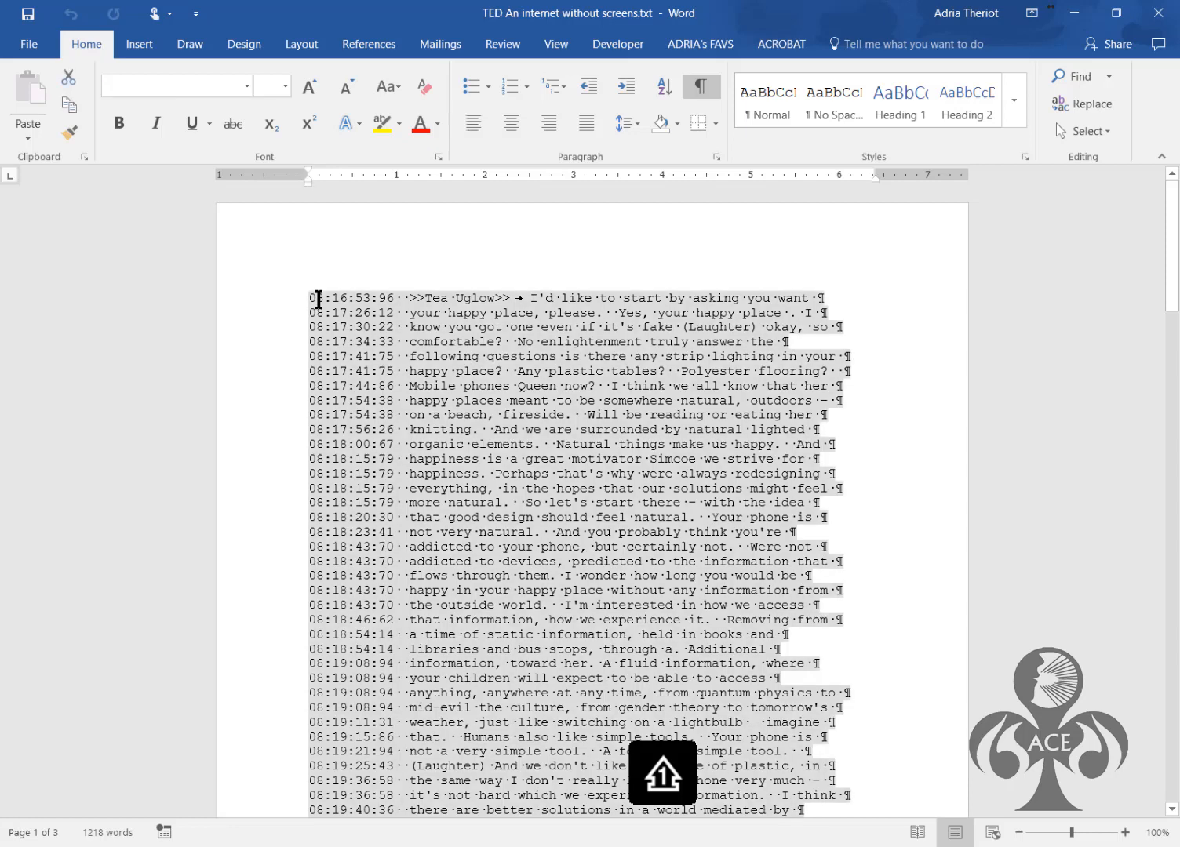
pyautogui.click(287, 86)
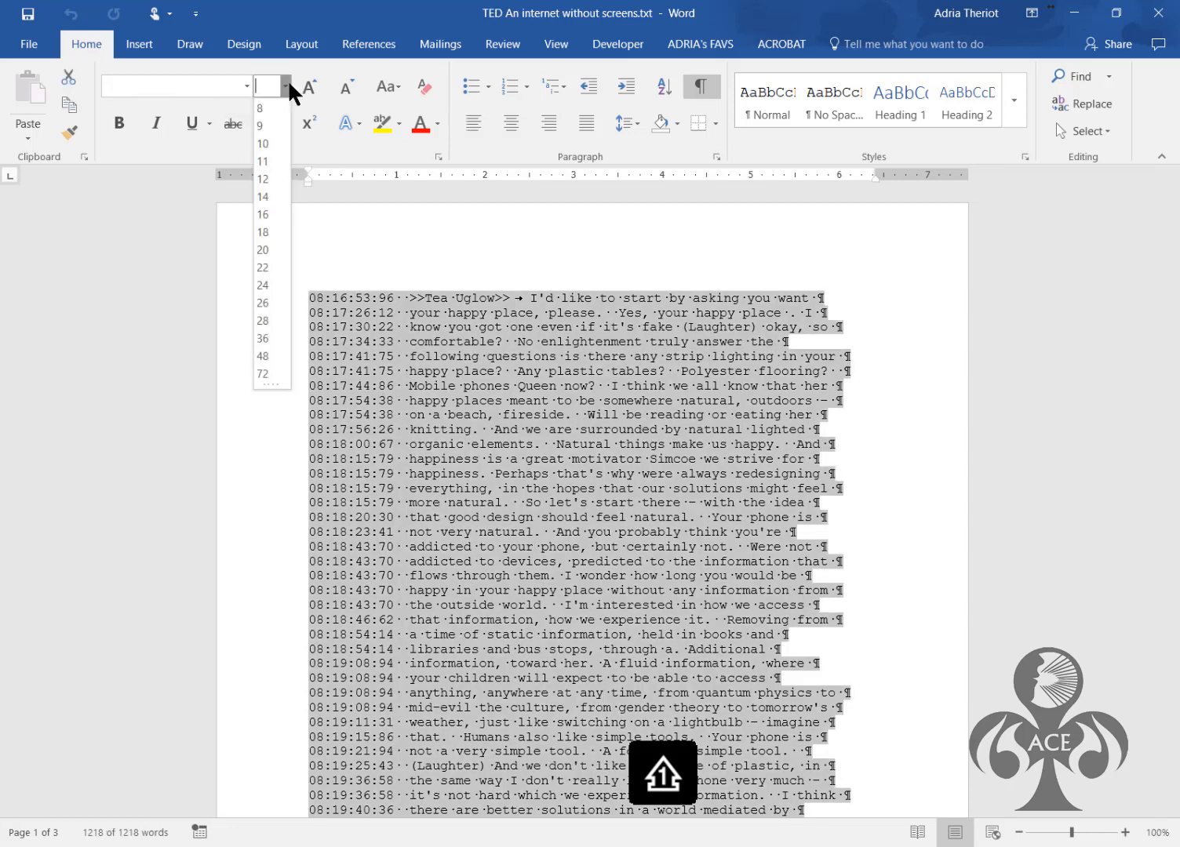
pyautogui.click(266, 235)
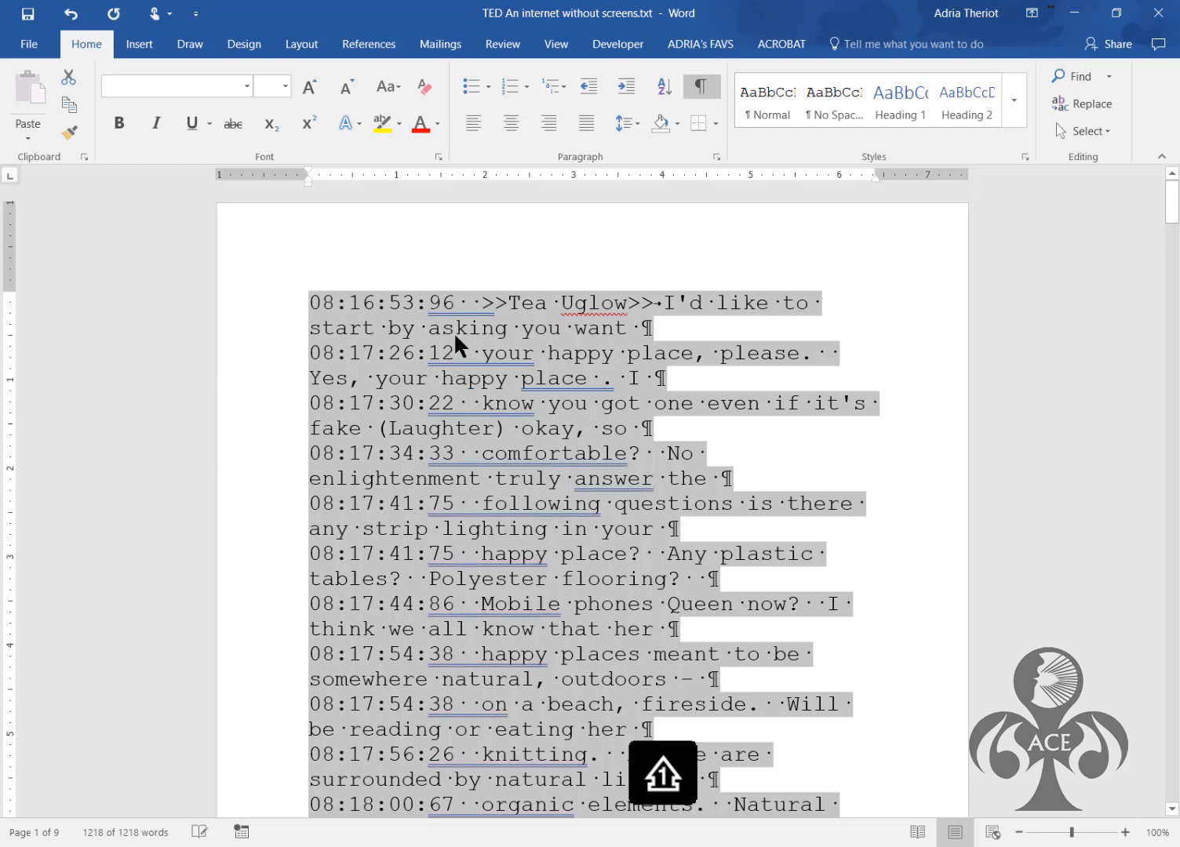
# Try different fonts on the entire transcript and set it to Times New Roman
pyautogui.click(248, 87)
pyautogui.click(196, 150)
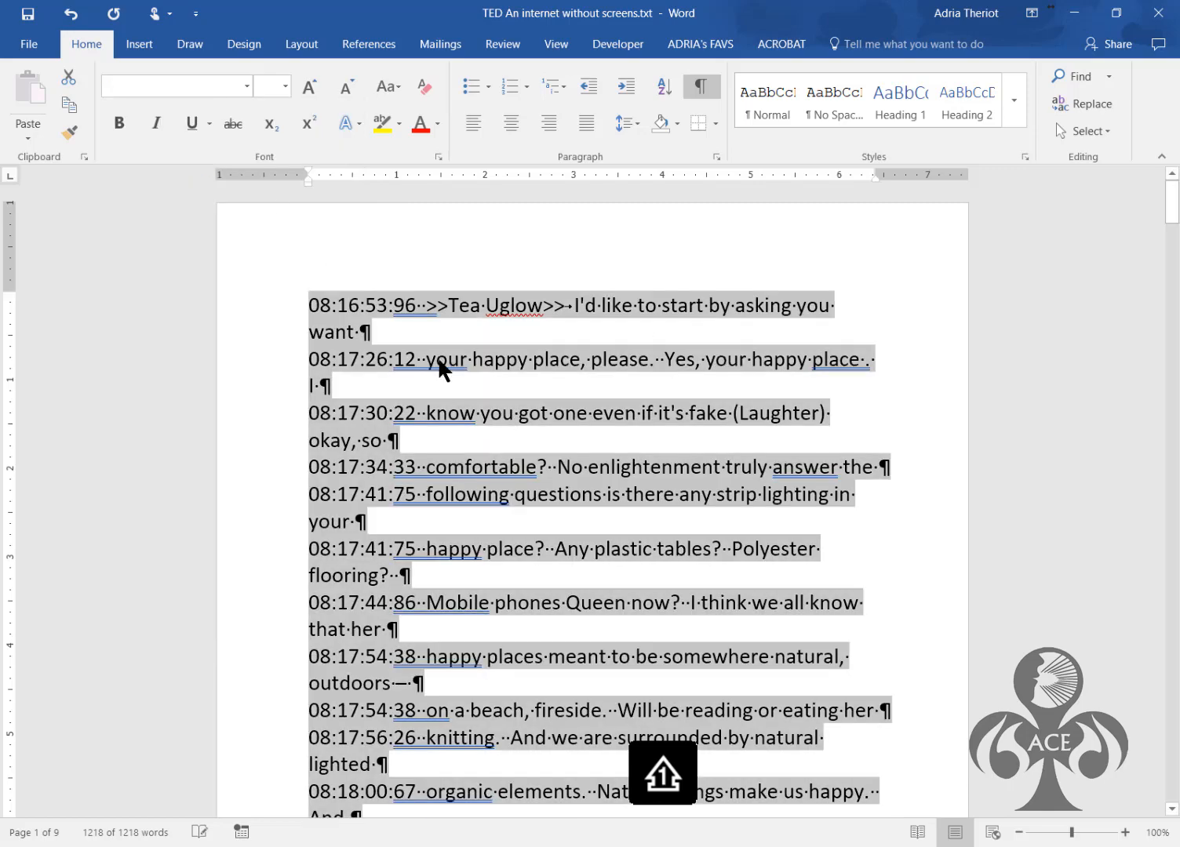
pyautogui.click(248, 84)
pyautogui.click(189, 223)
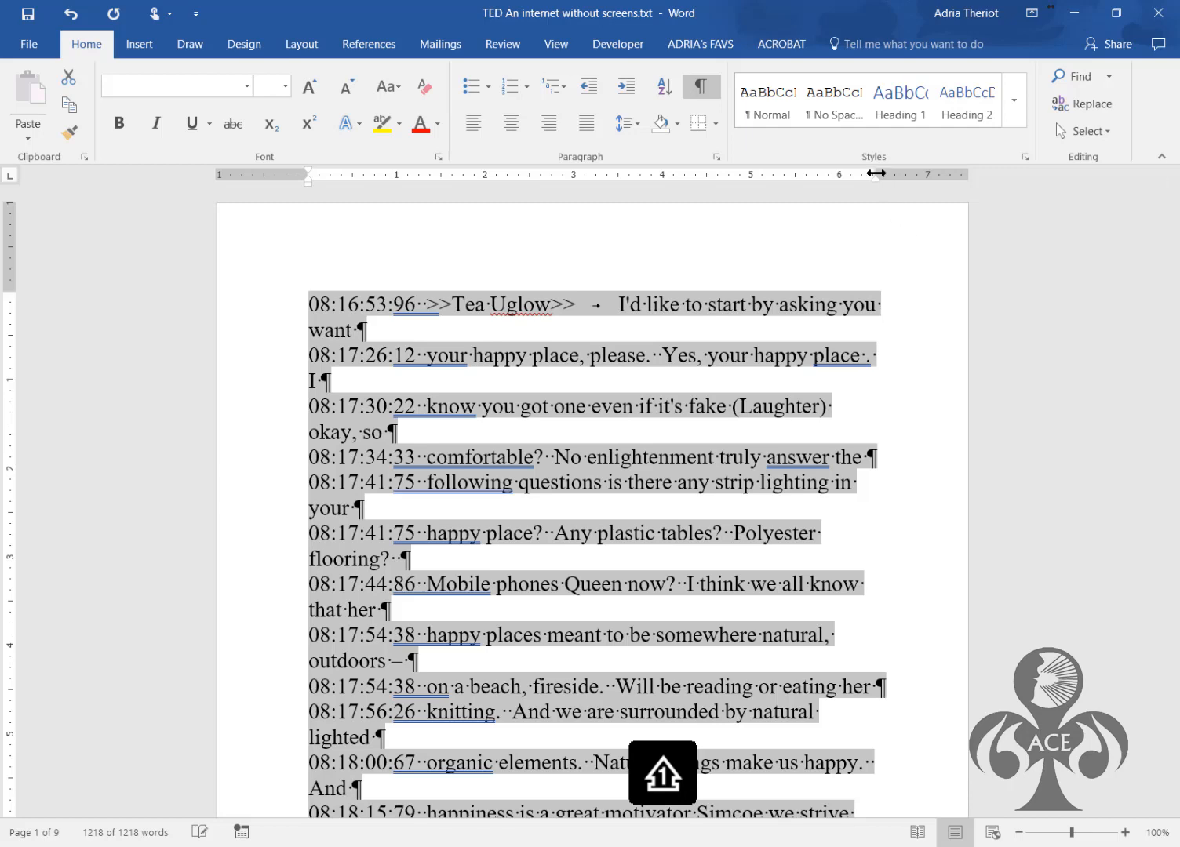
# Widen the transcript's text lines by extending the right indent to about 7.1 inches and the left indent about 0.4 inch into the margin
pyautogui.moveTo(875, 176); pyautogui.dragTo(941, 176)
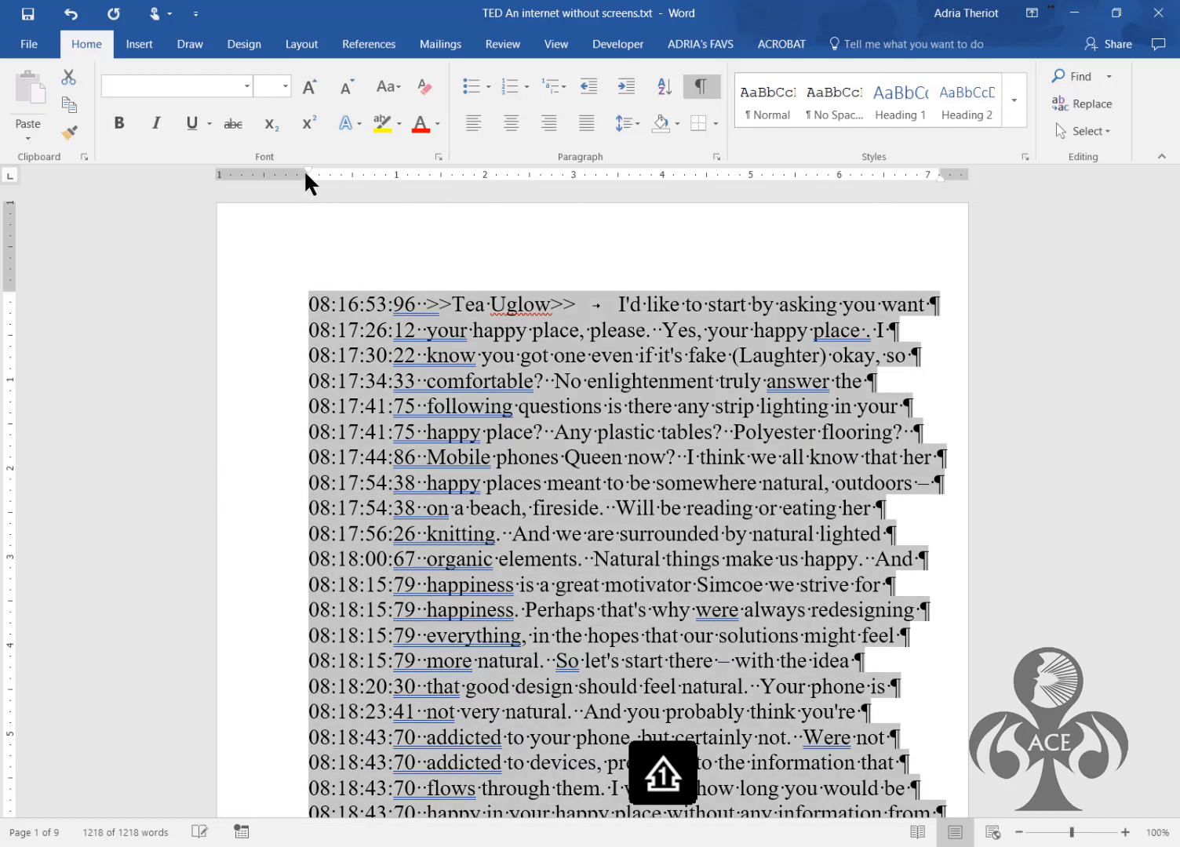
pyautogui.moveTo(306, 179); pyautogui.dragTo(269, 175)
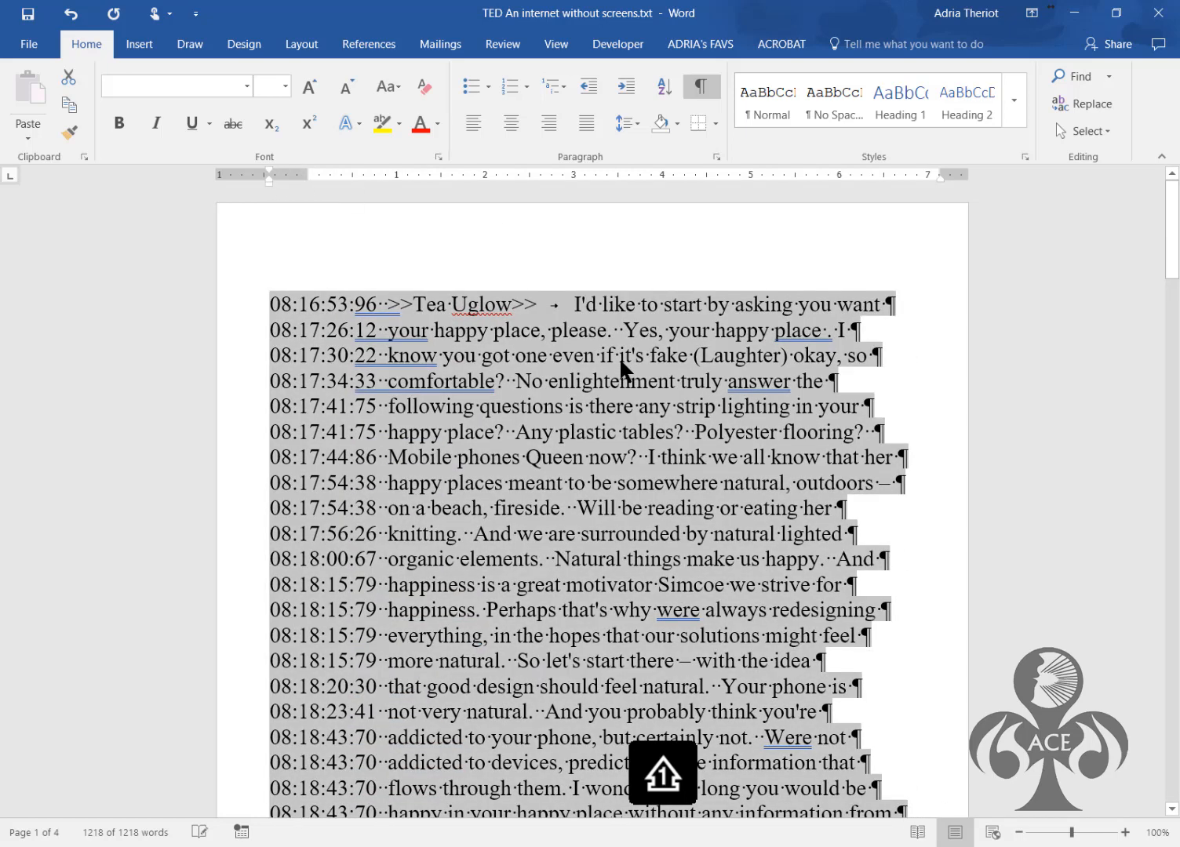
pyautogui.click(644, 250)
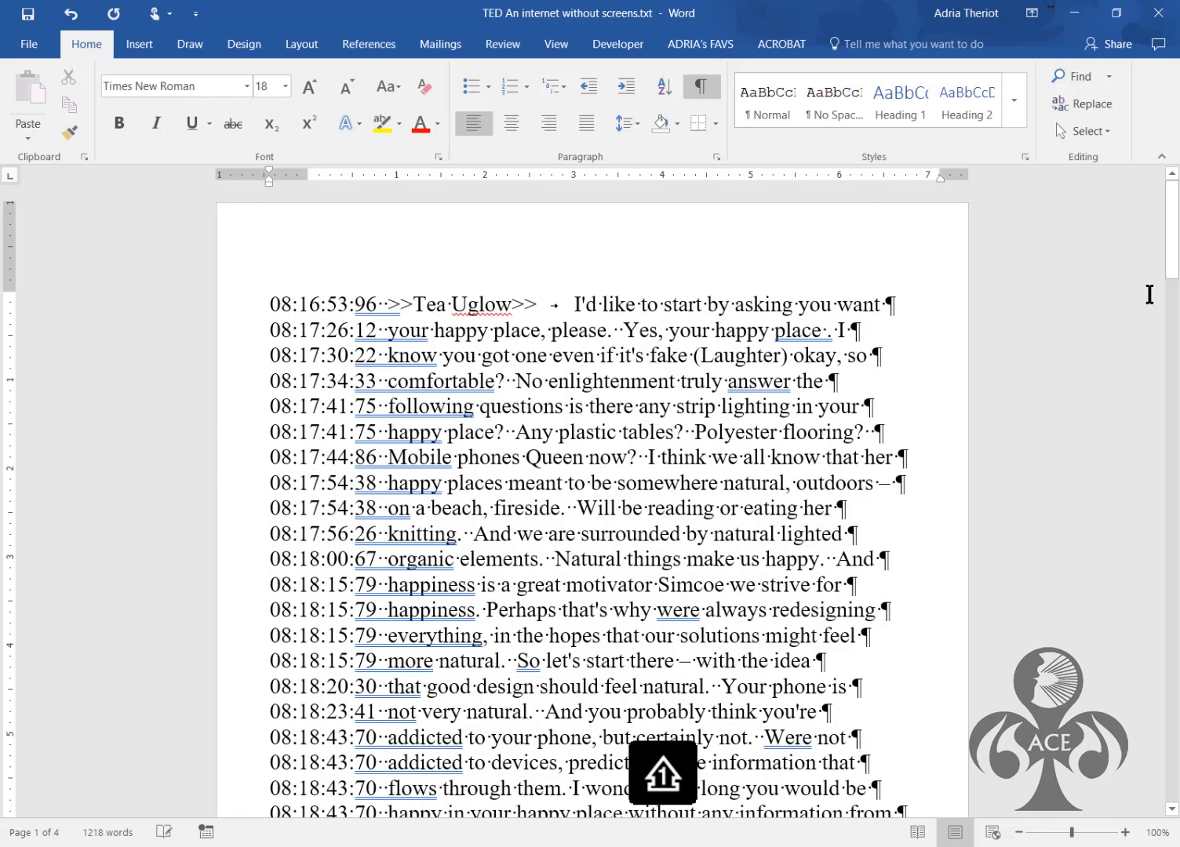
# Insert Plain Number 2 page numbers at the bottom of the pages and close the footer
pyautogui.moveTo(1173, 259); pyautogui.dragTo(1168, 607)
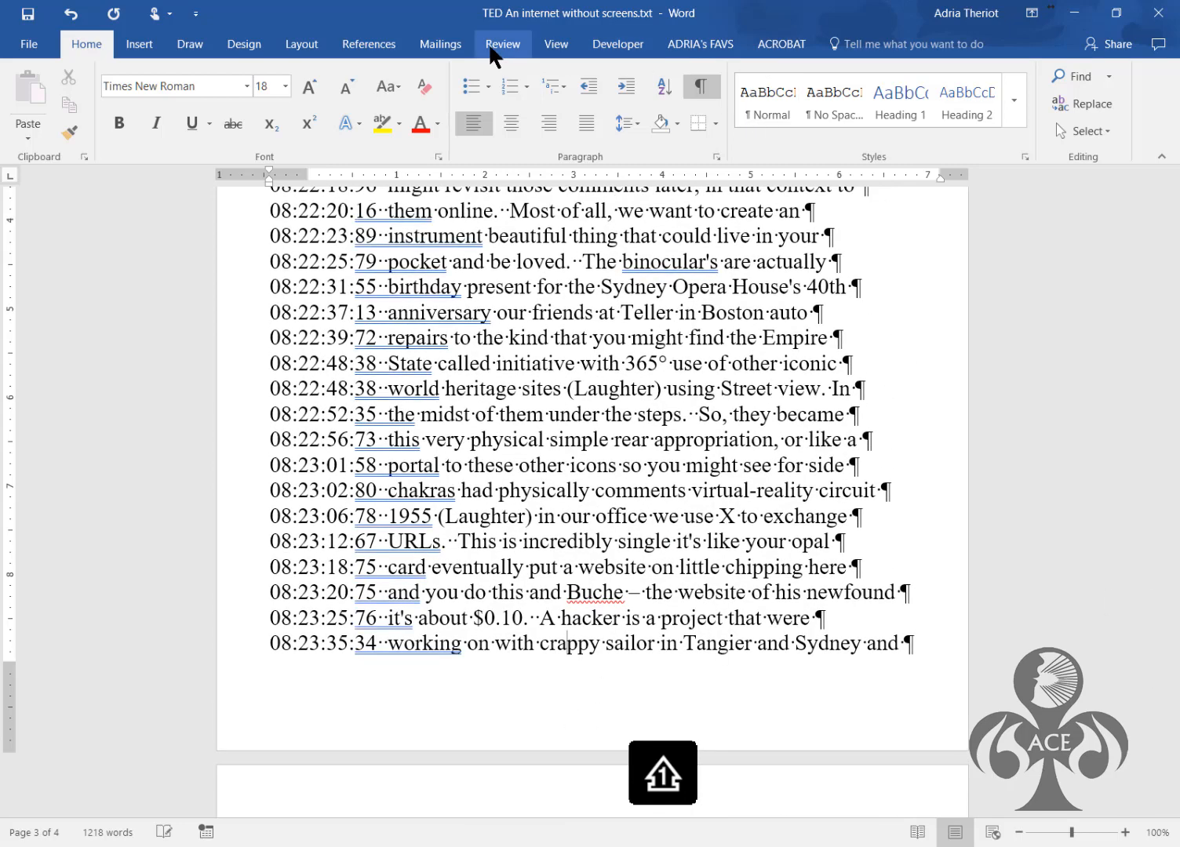
pyautogui.click(141, 45)
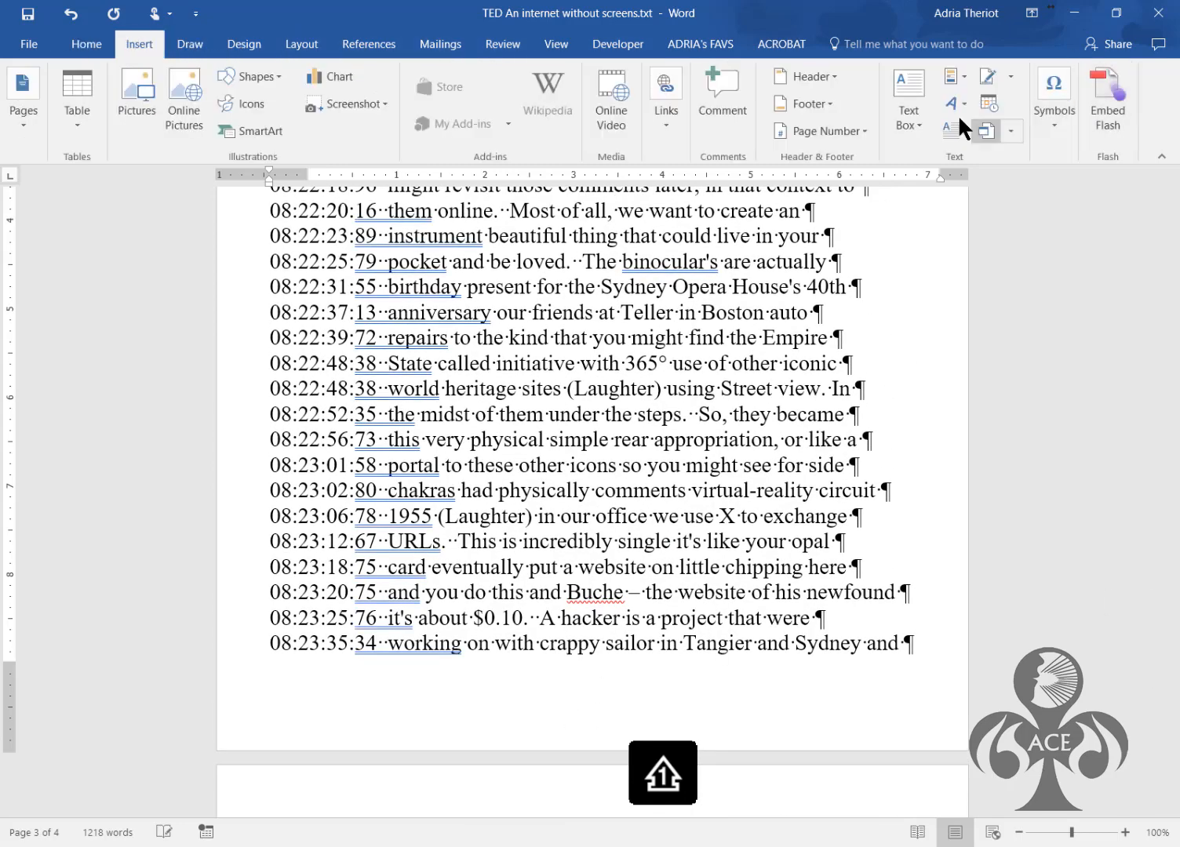
pyautogui.click(847, 128)
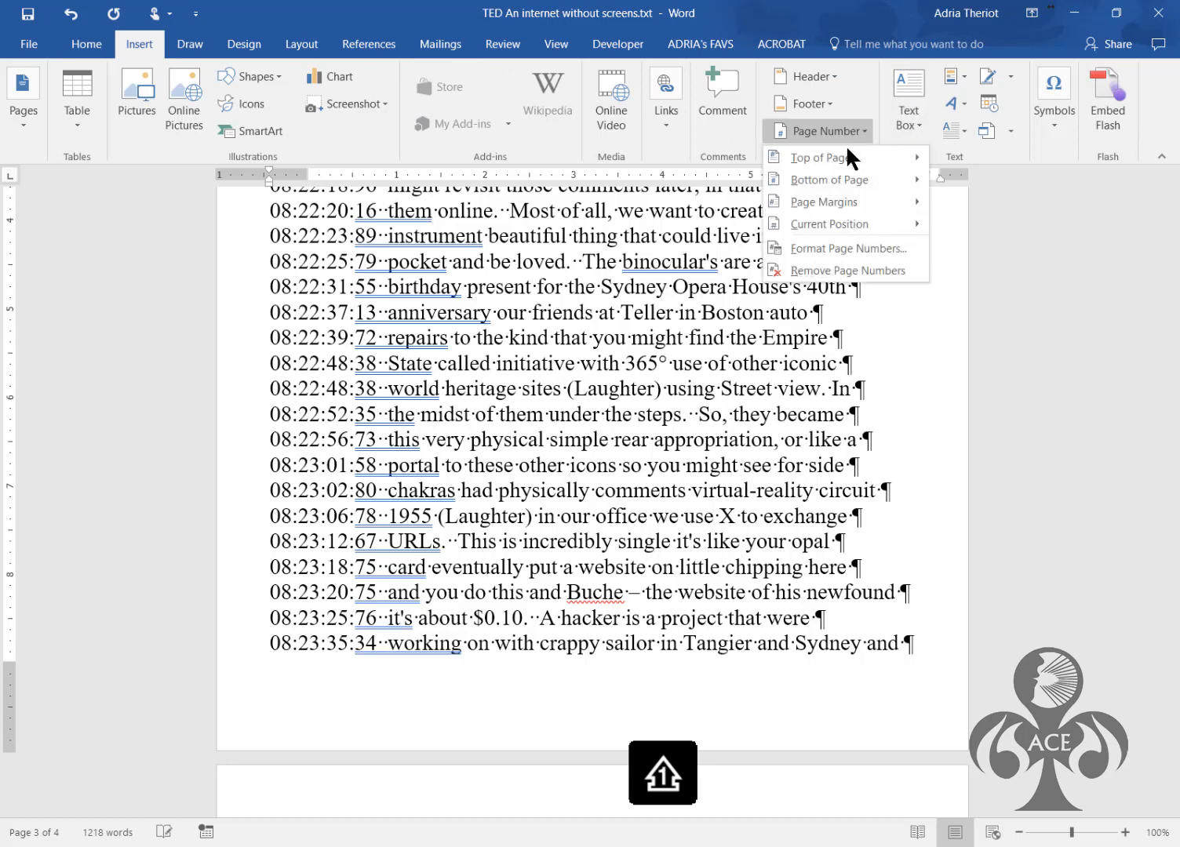
pyautogui.moveTo(838, 181)
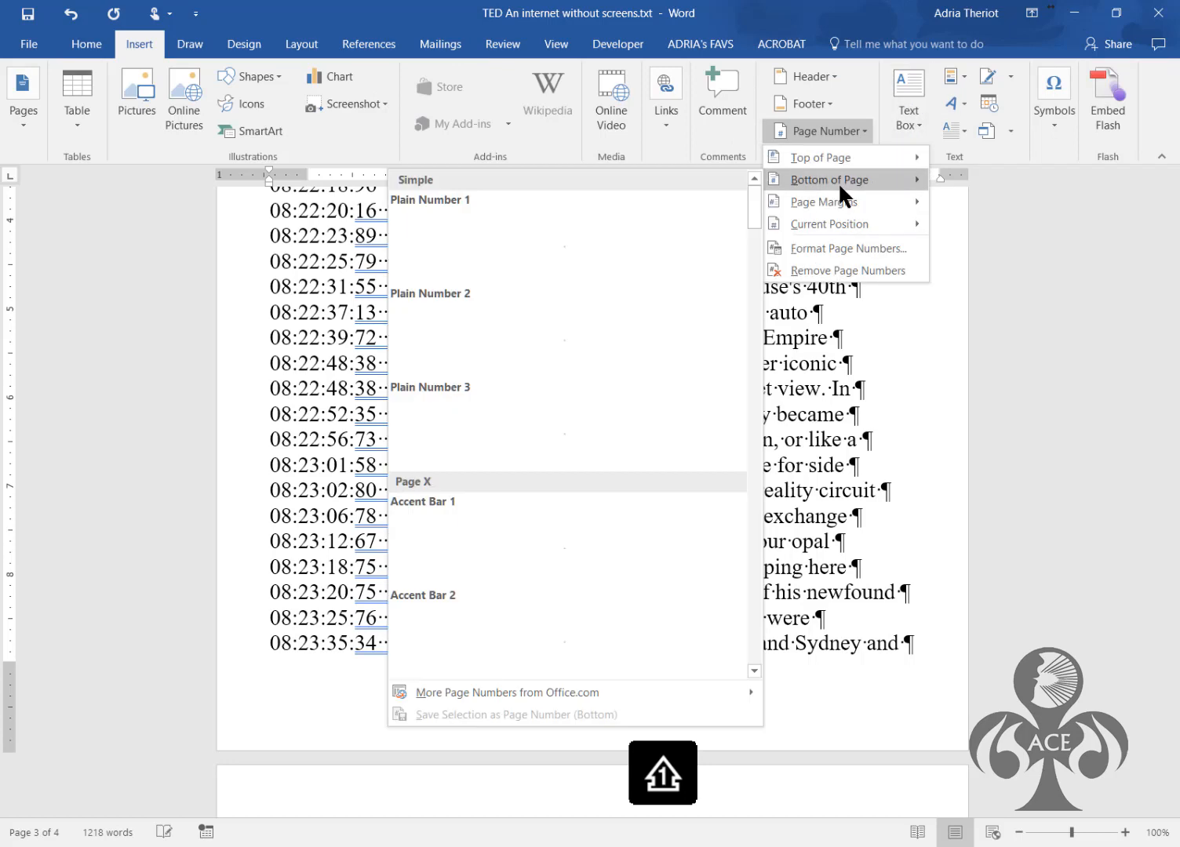
pyautogui.click(564, 350)
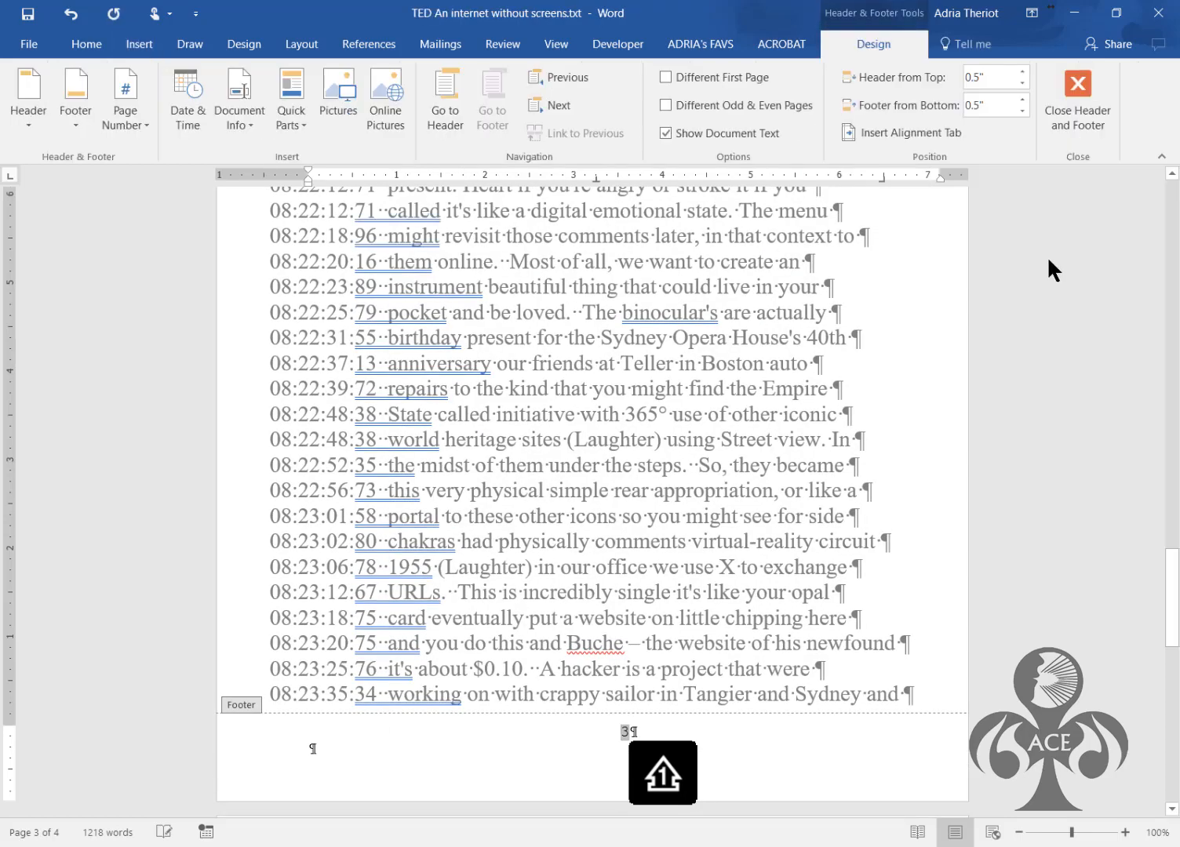
pyautogui.click(1077, 88)
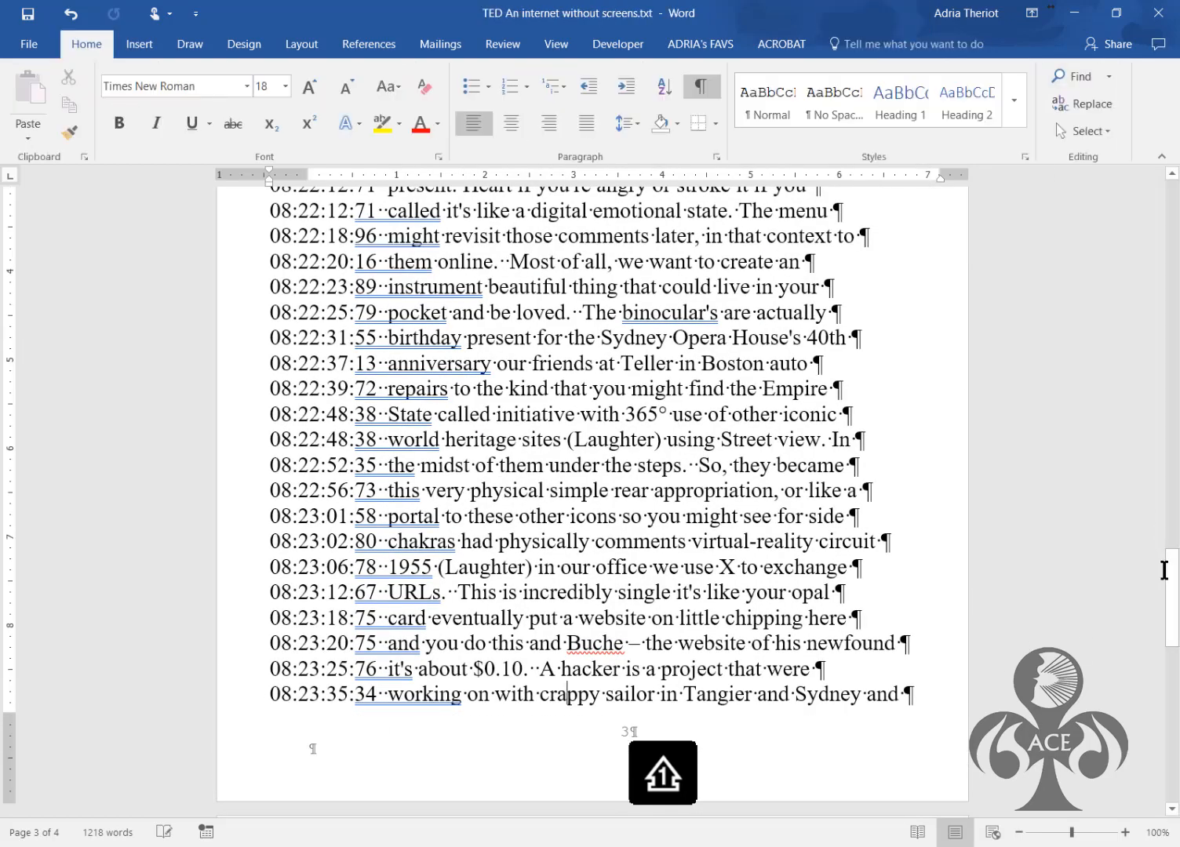
# Save the transcript, accepting the Plain Text format, and close the document
pyautogui.moveTo(1164, 570); pyautogui.dragTo(1173, 171)
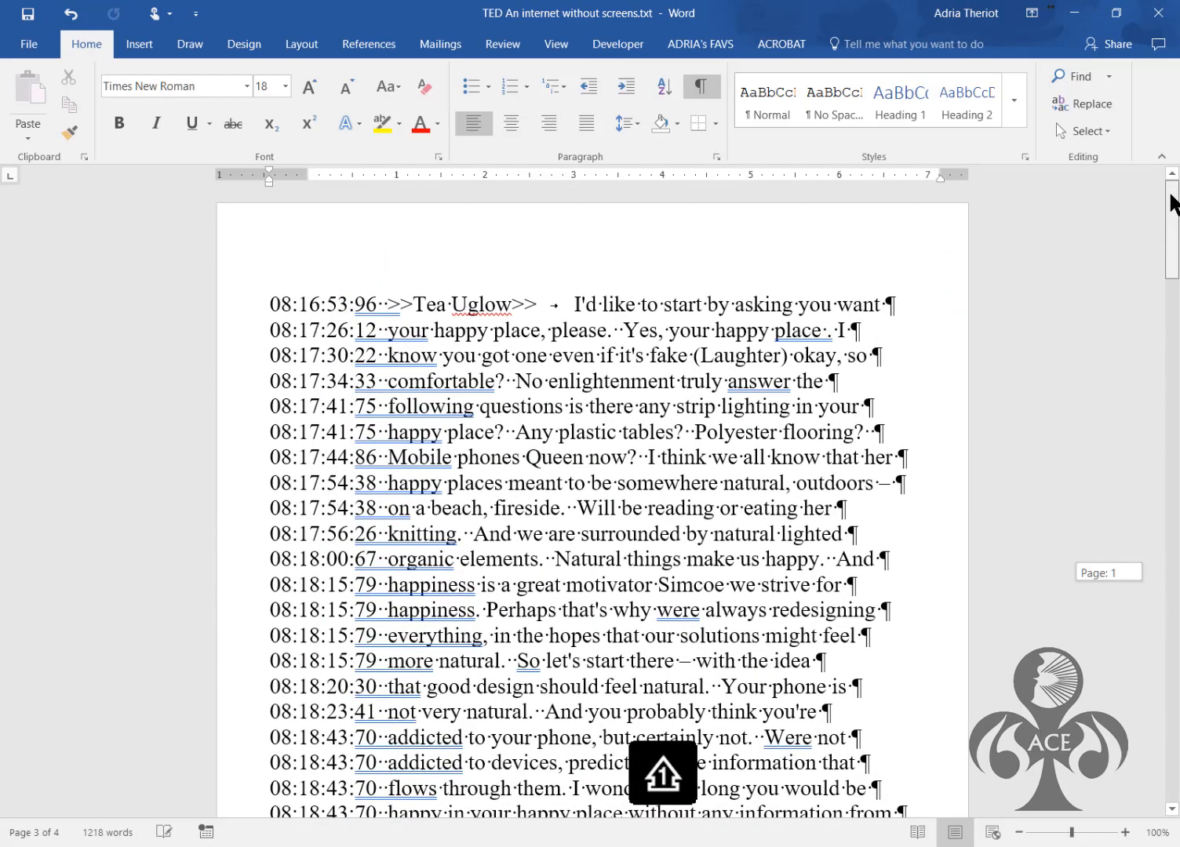
pyautogui.click(41, 47)
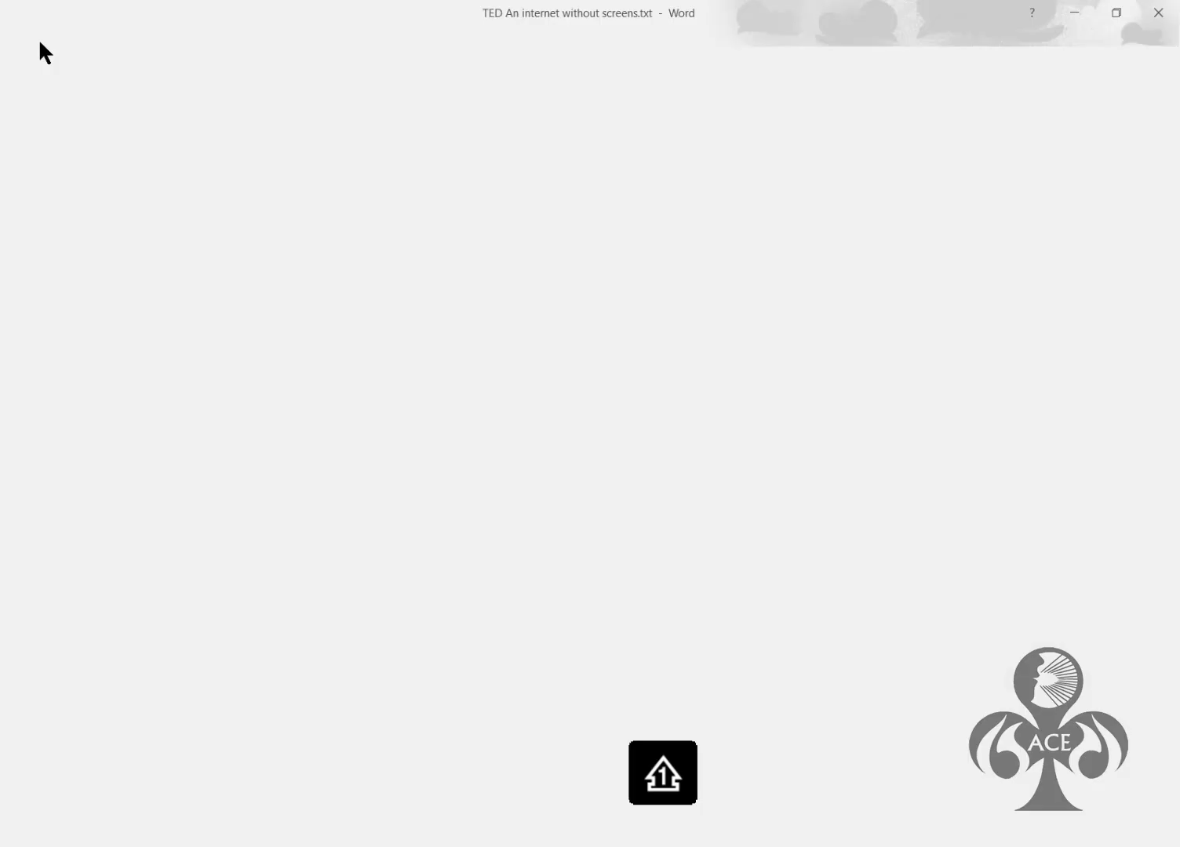
pyautogui.click(39, 173)
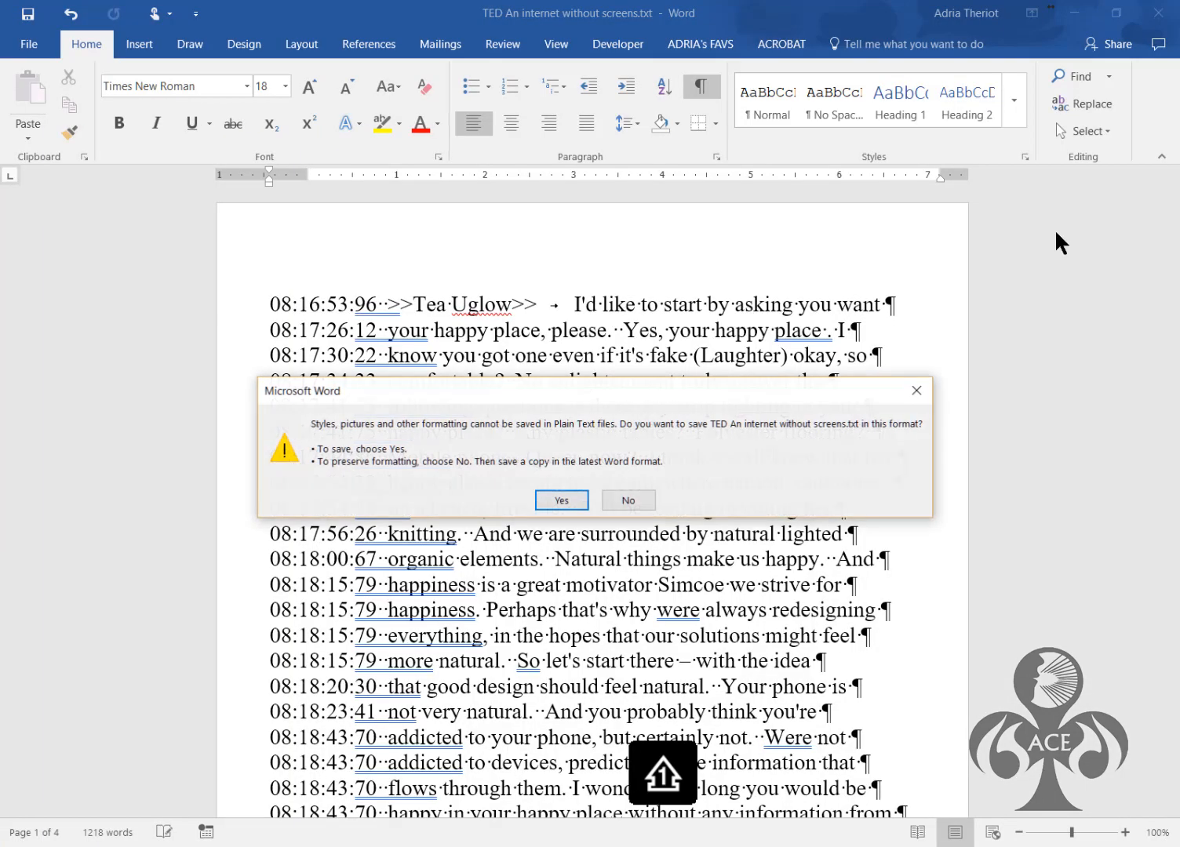
pyautogui.click(562, 501)
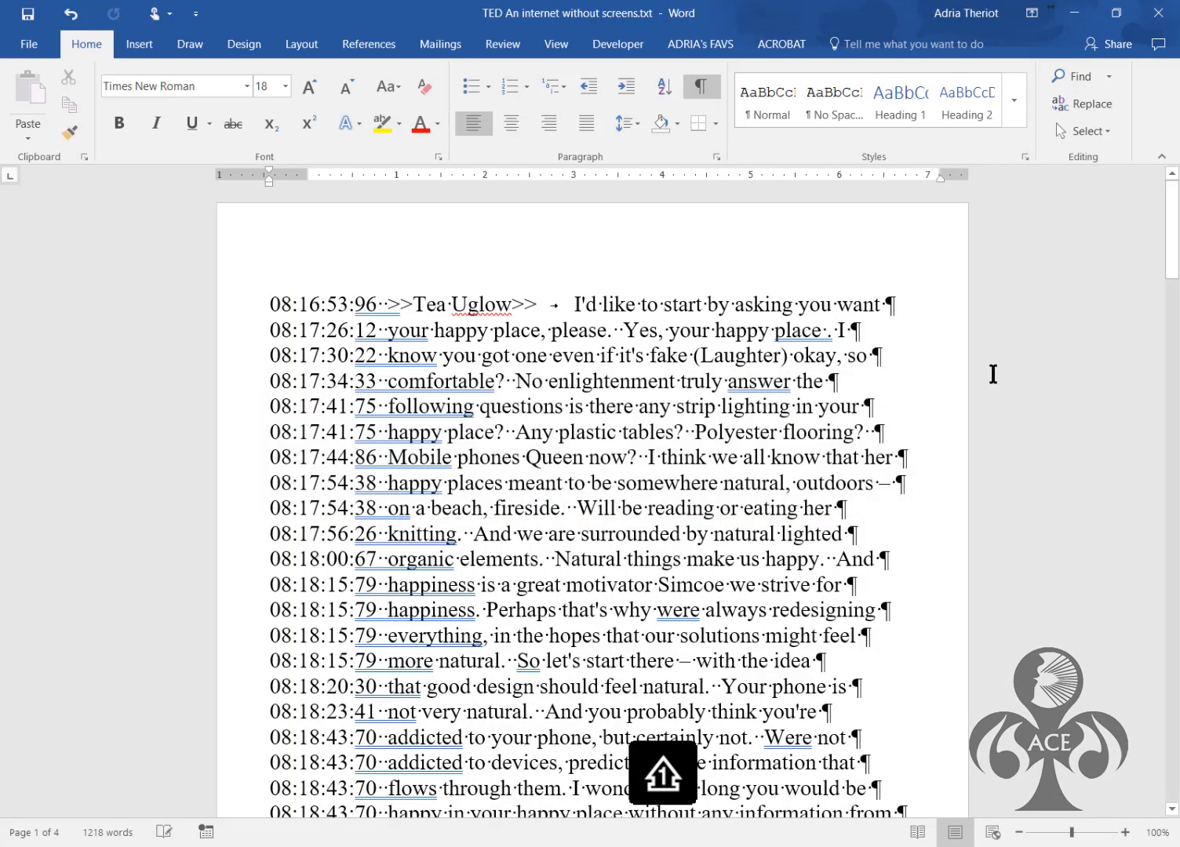
pyautogui.click(1158, 32)
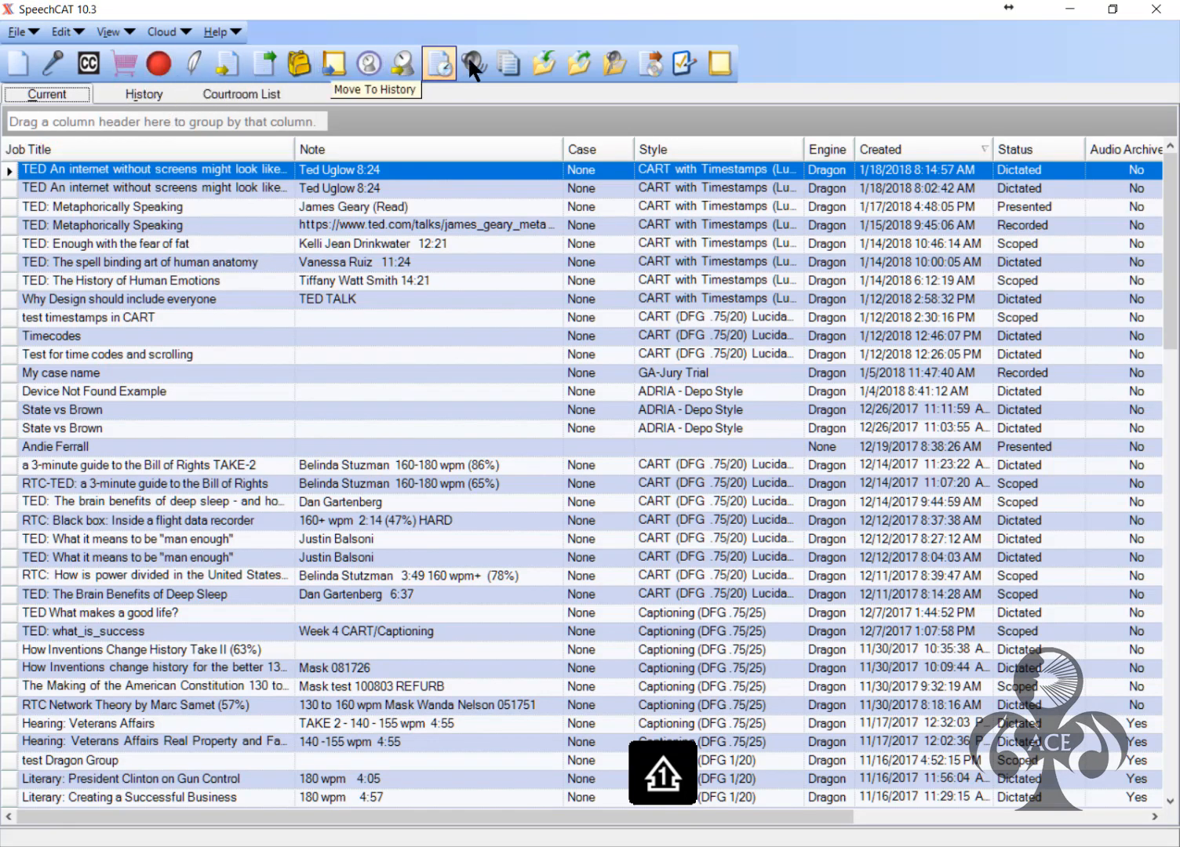
pyautogui.click(547, 59)
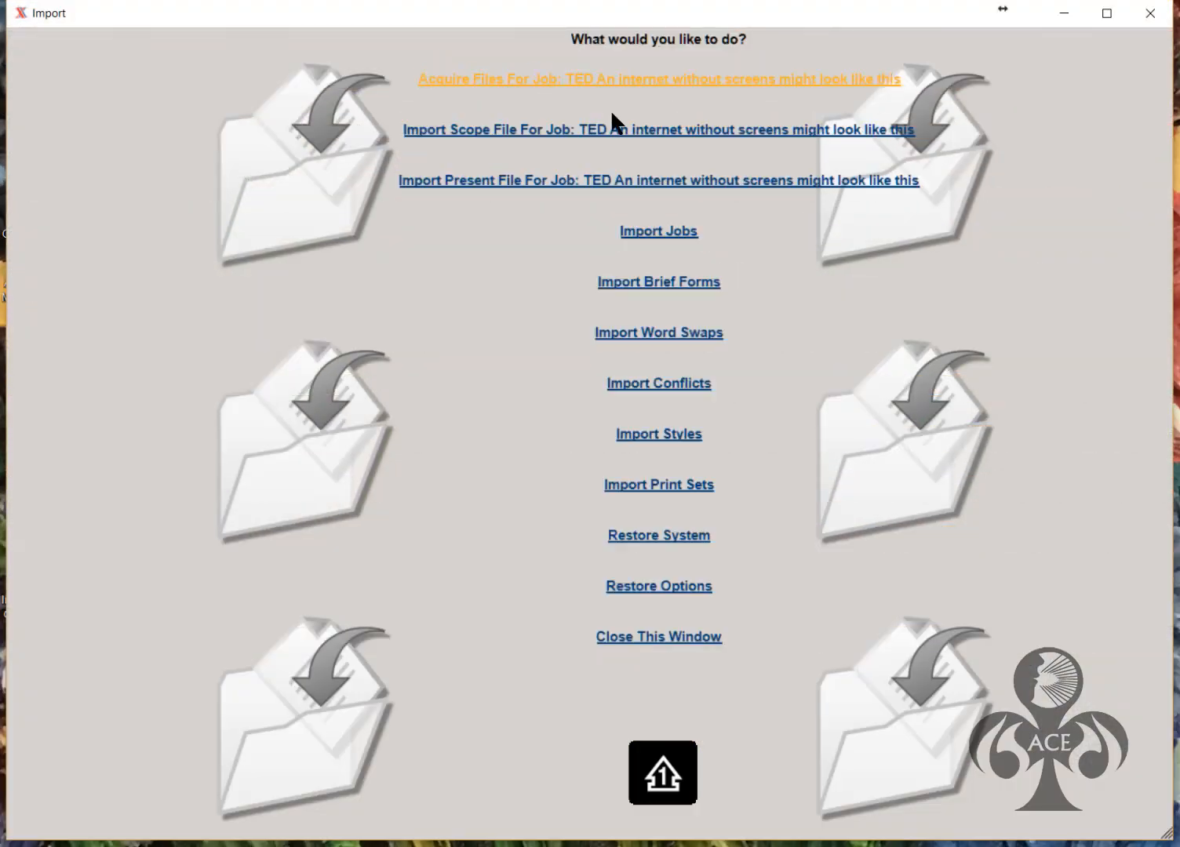
pyautogui.click(562, 71)
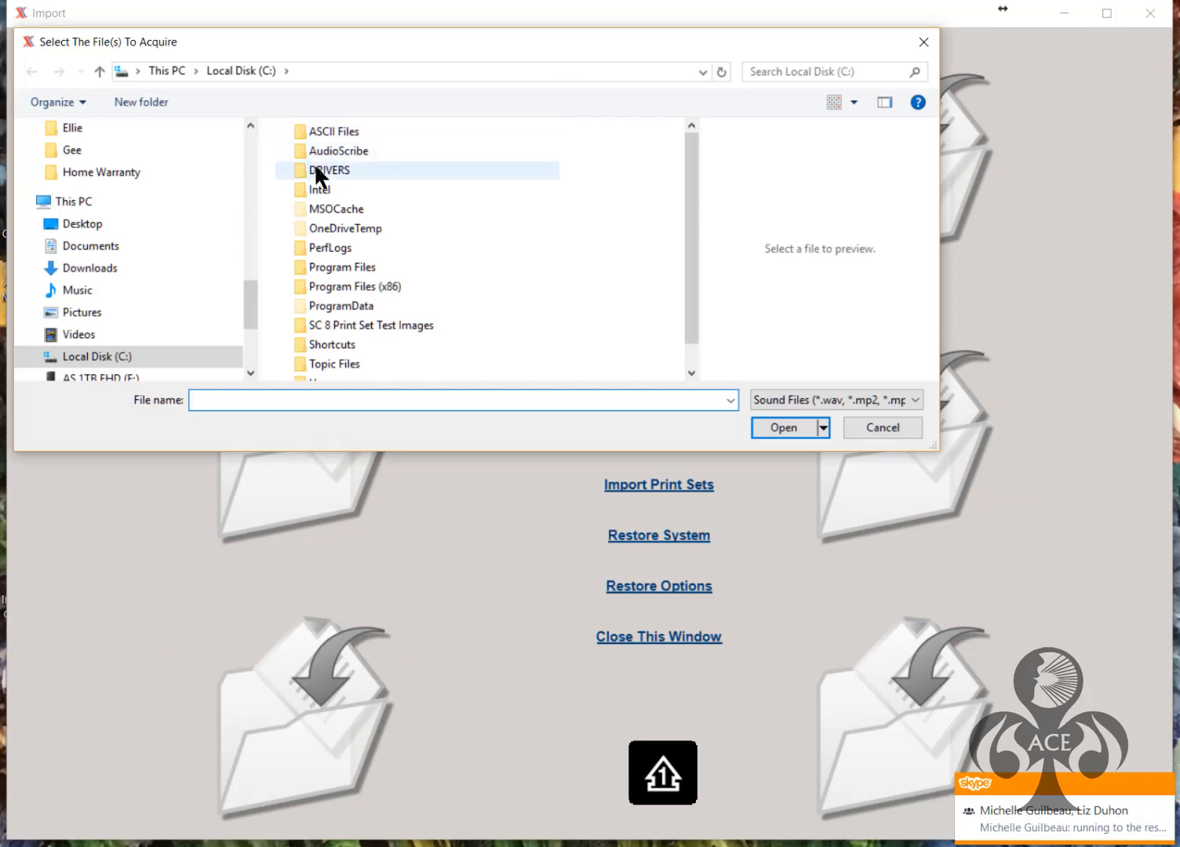
pyautogui.doubleClick(337, 132)
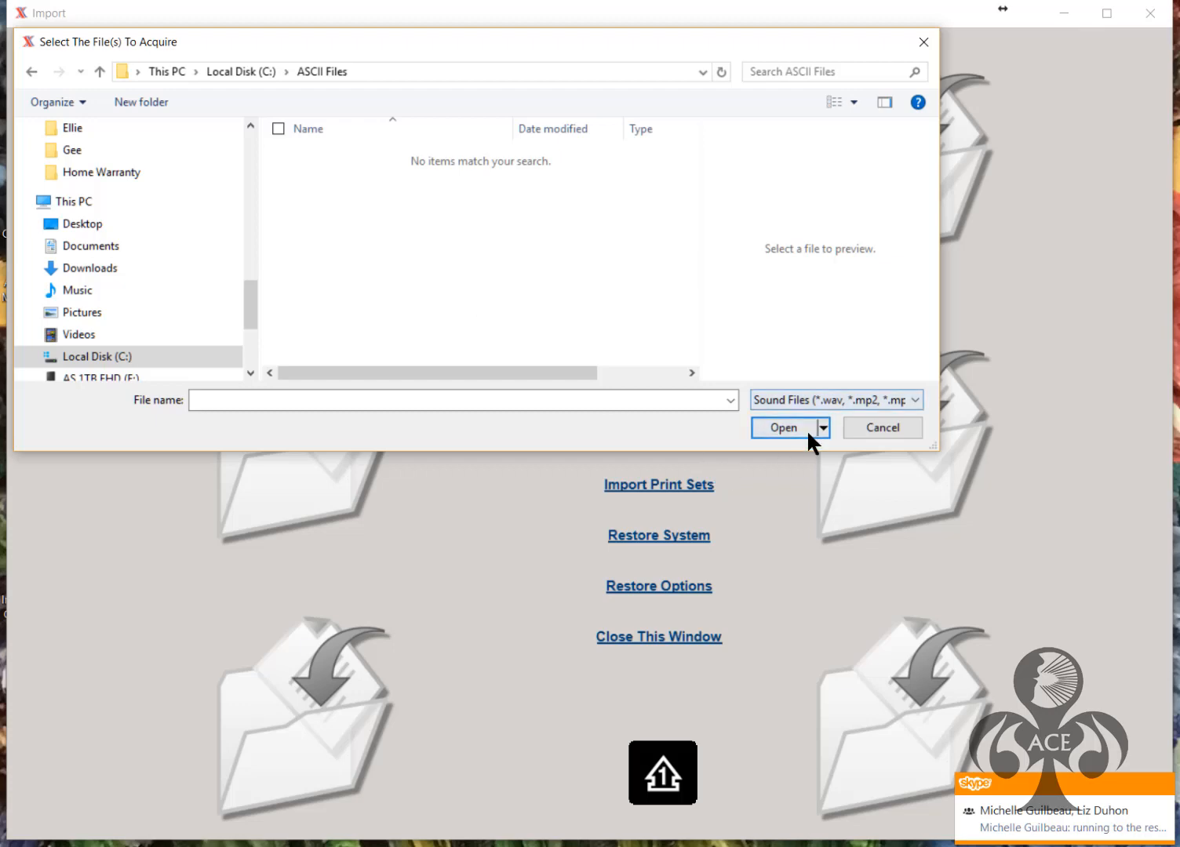
pyautogui.click(806, 399)
pyautogui.click(781, 446)
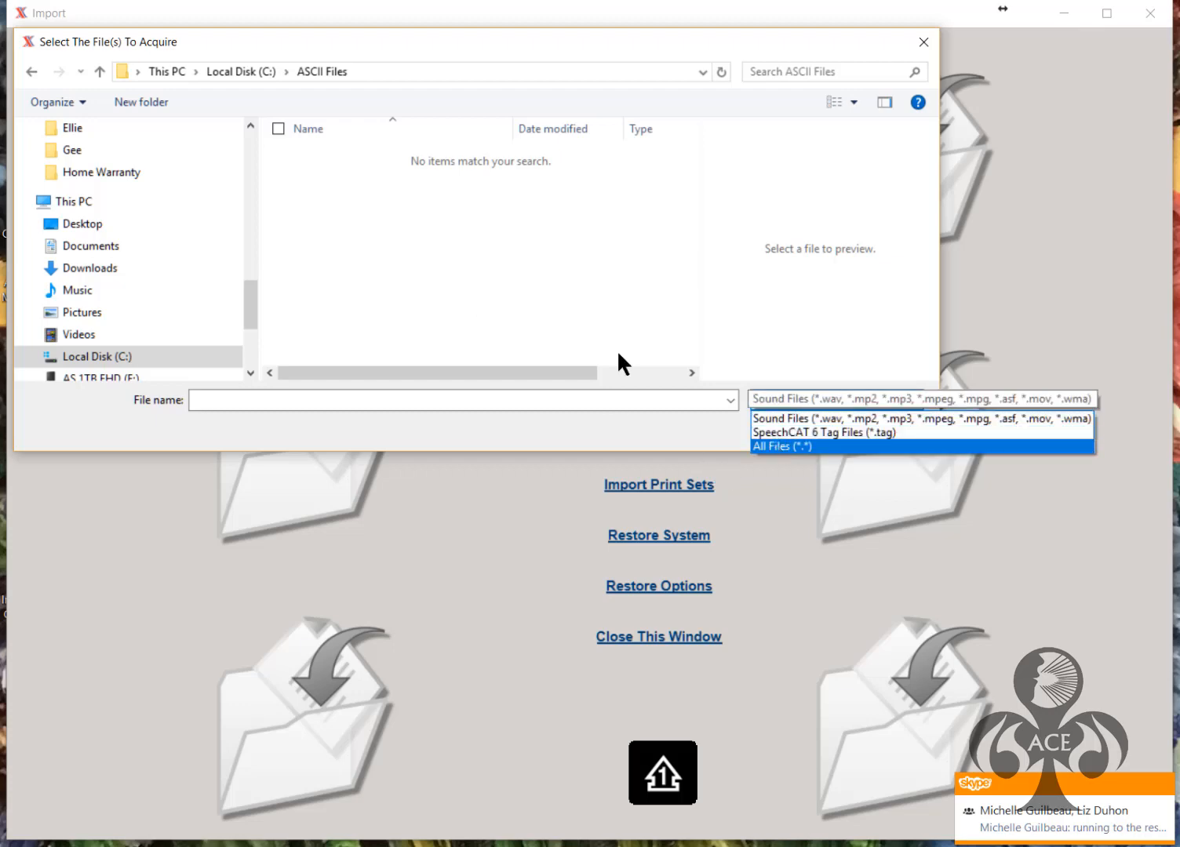
pyautogui.click(527, 125)
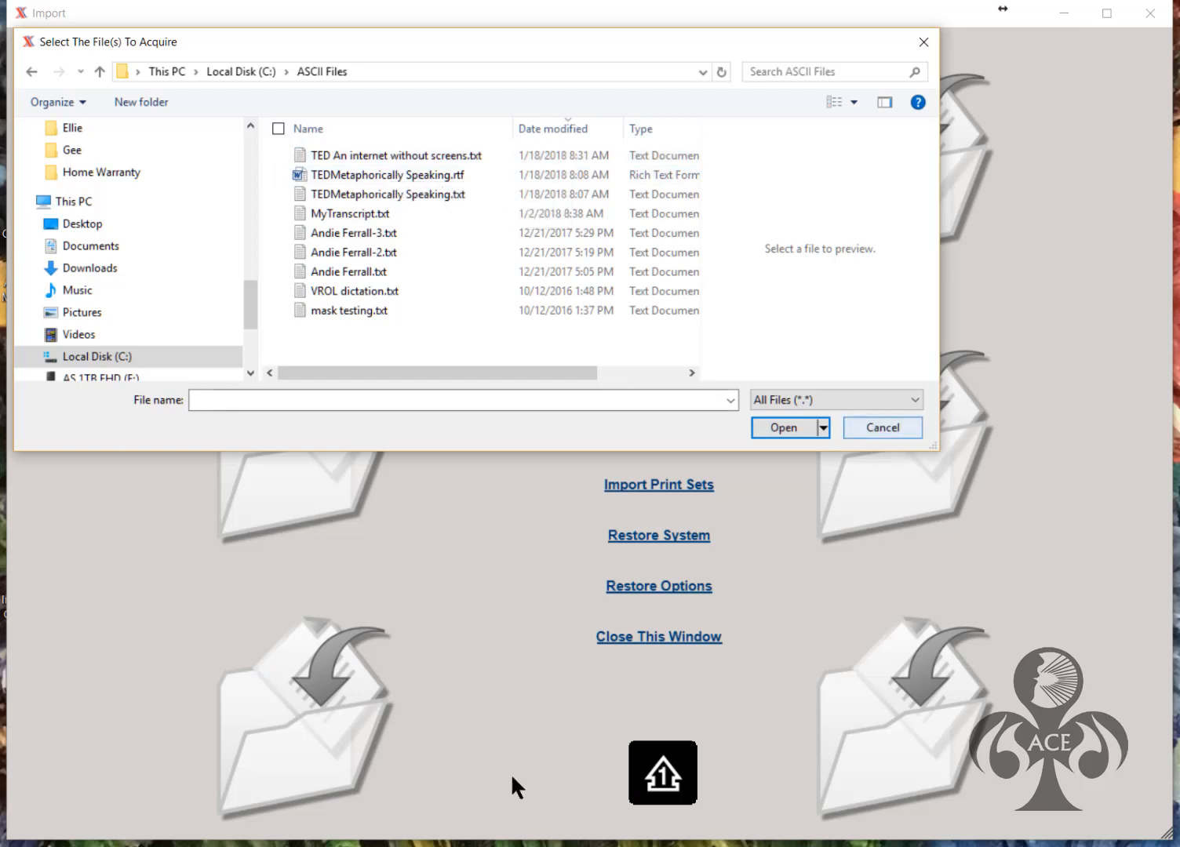
pyautogui.click(879, 426)
# Switch to Word, reopen the recent file "TED An internet without screens.txt", and convert it using Unicode (UTF-8)
pyautogui.press('super')
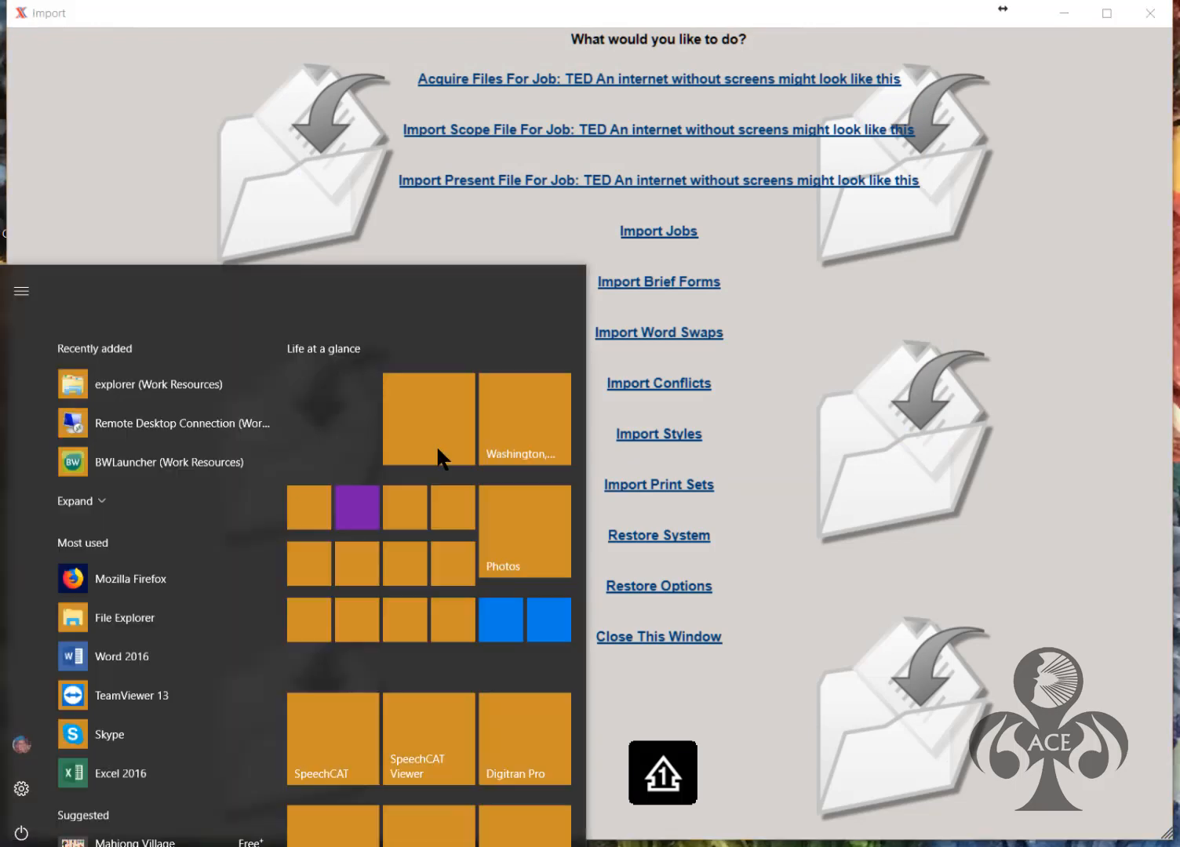
pyautogui.click(310, 789)
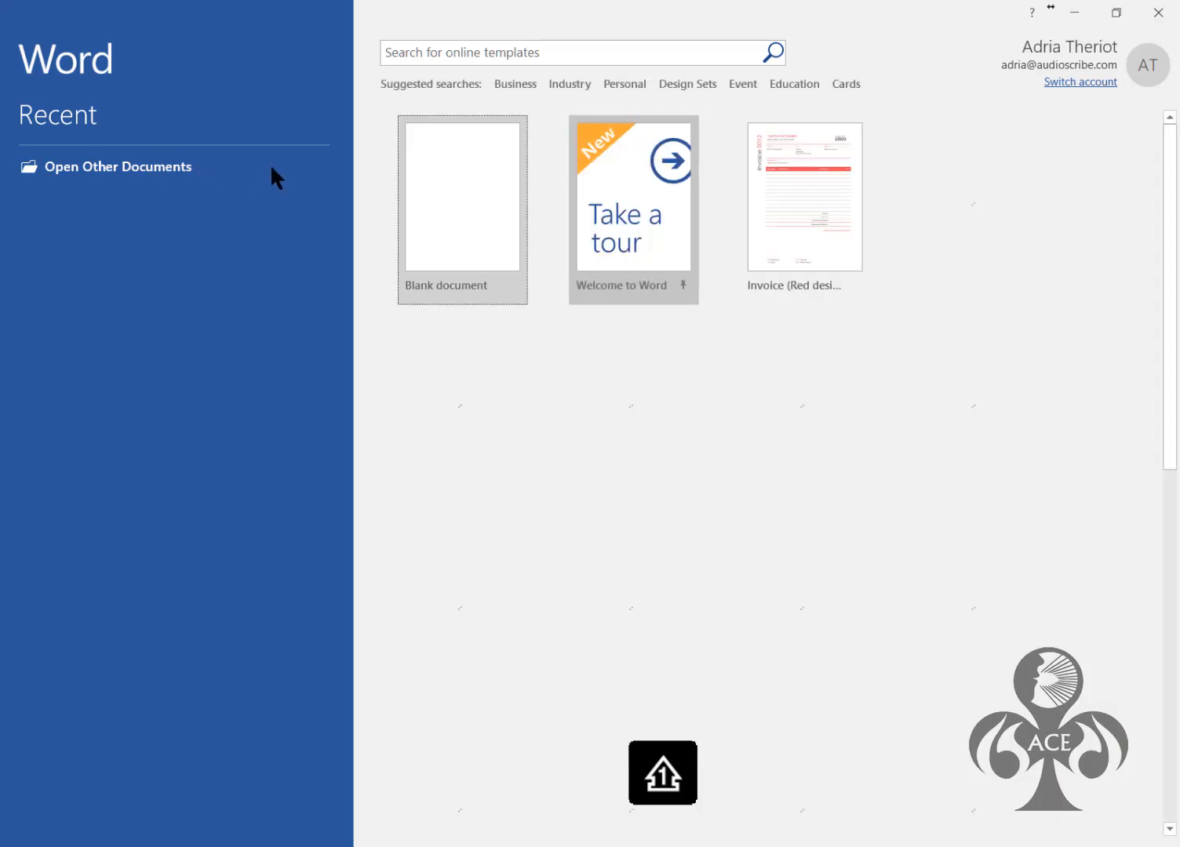
pyautogui.click(164, 180)
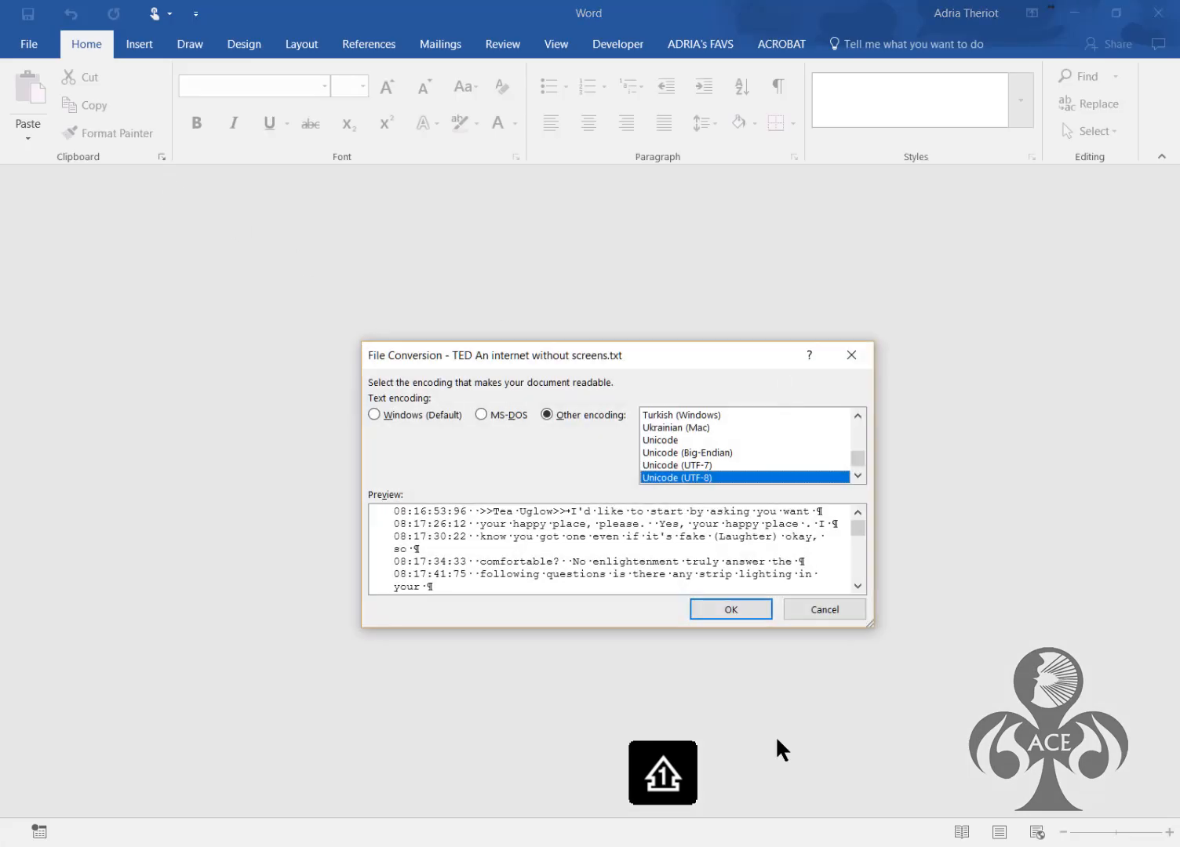
pyautogui.click(740, 617)
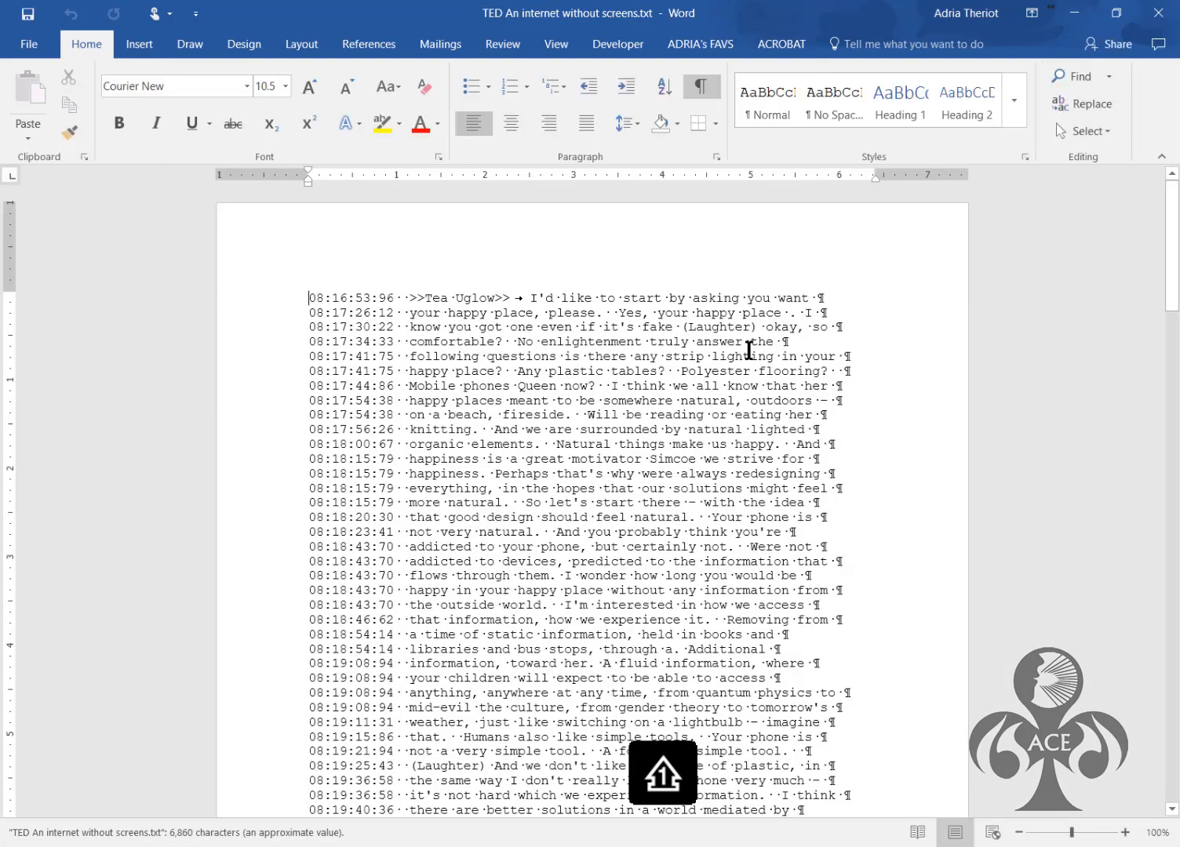
# Save the transcript as "TED An internet without screens" in Rich Text Format (*.rtf) in the C: ASCII Files folder
pyautogui.click(29, 46)
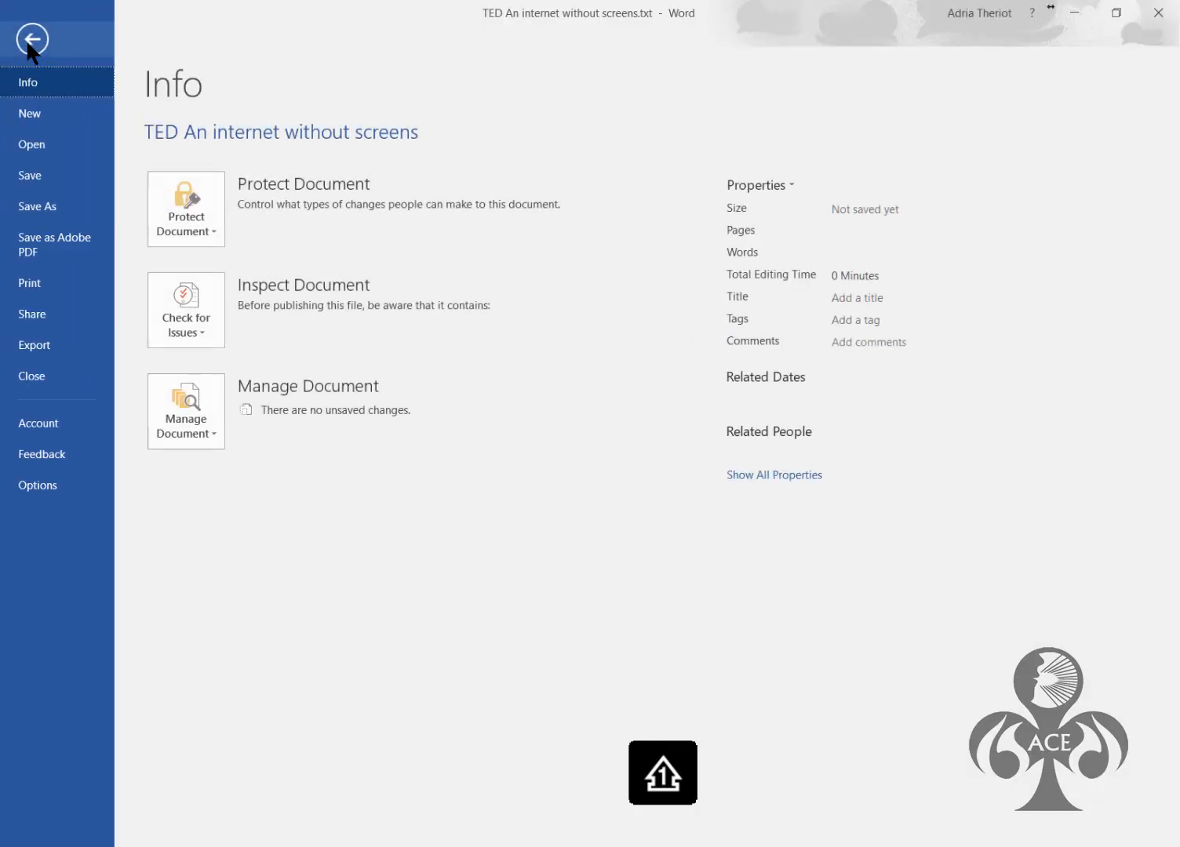
pyautogui.click(43, 206)
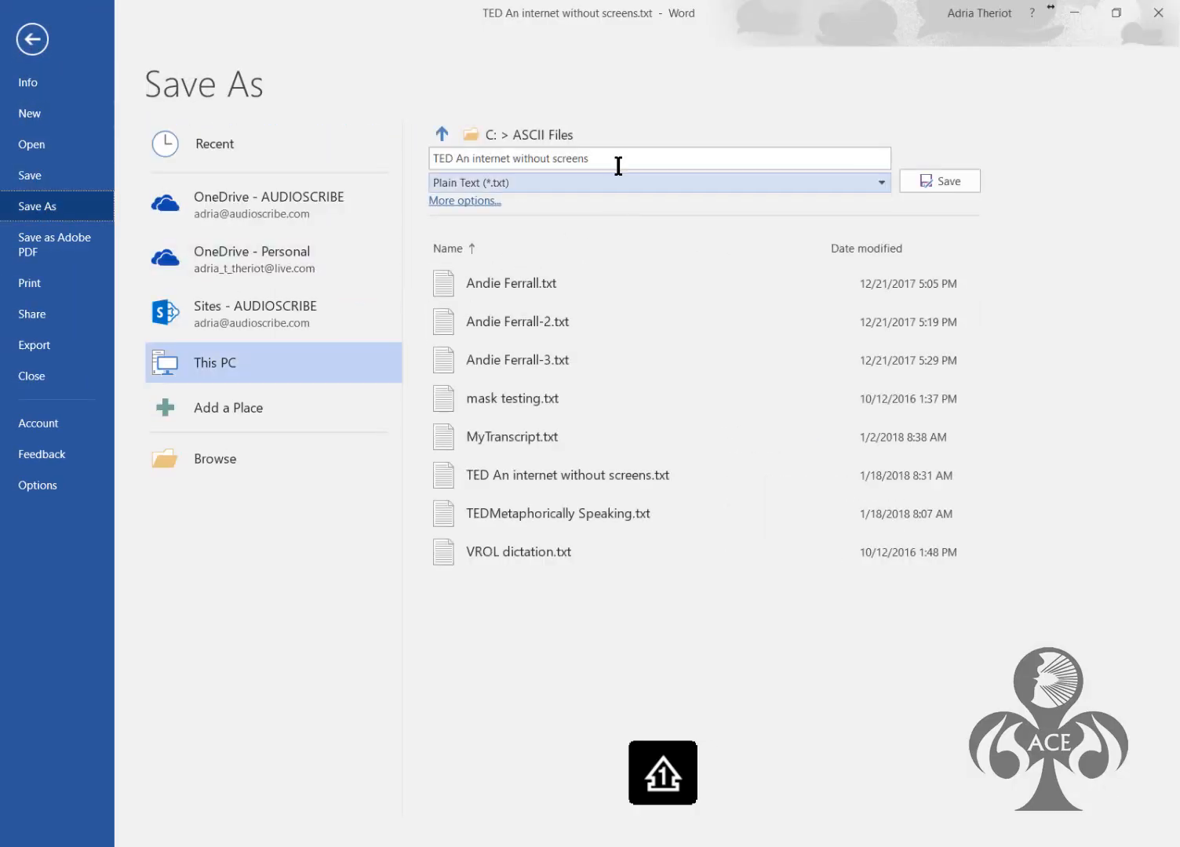
pyautogui.click(877, 183)
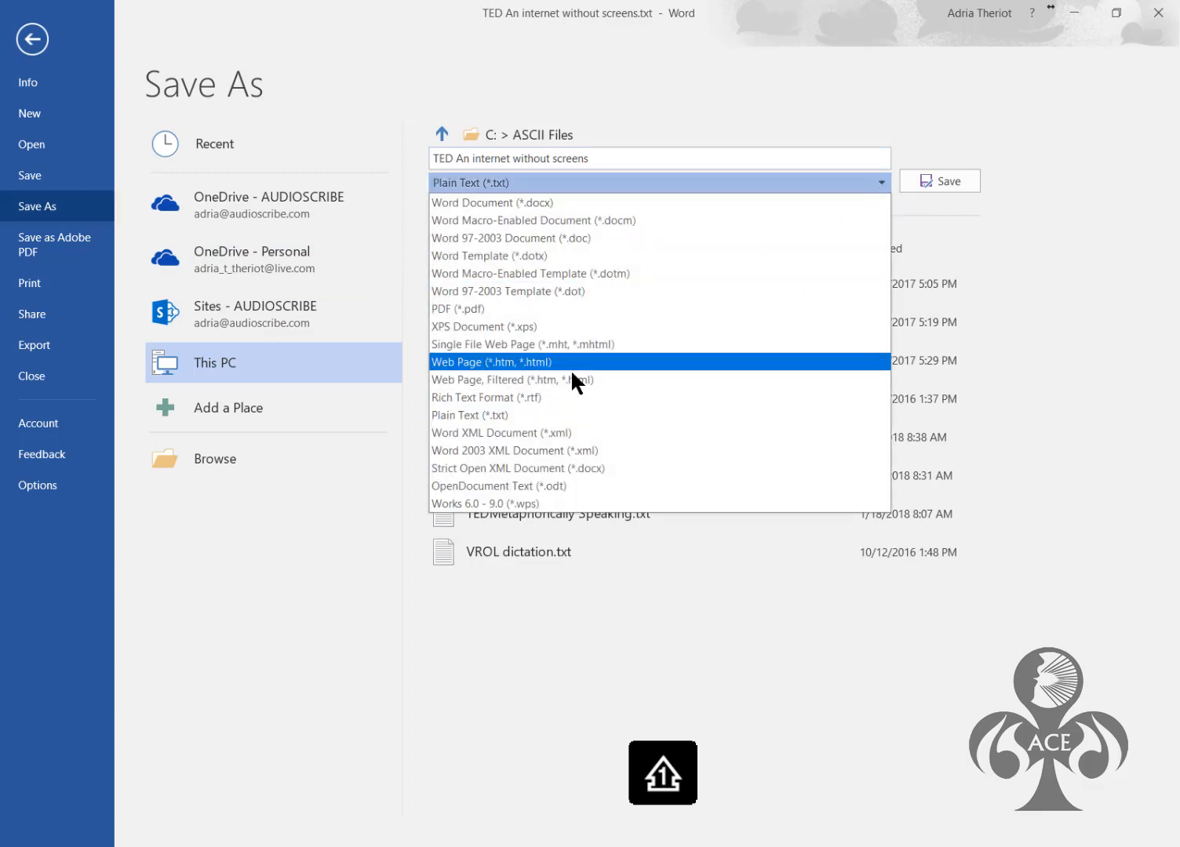
pyautogui.click(530, 397)
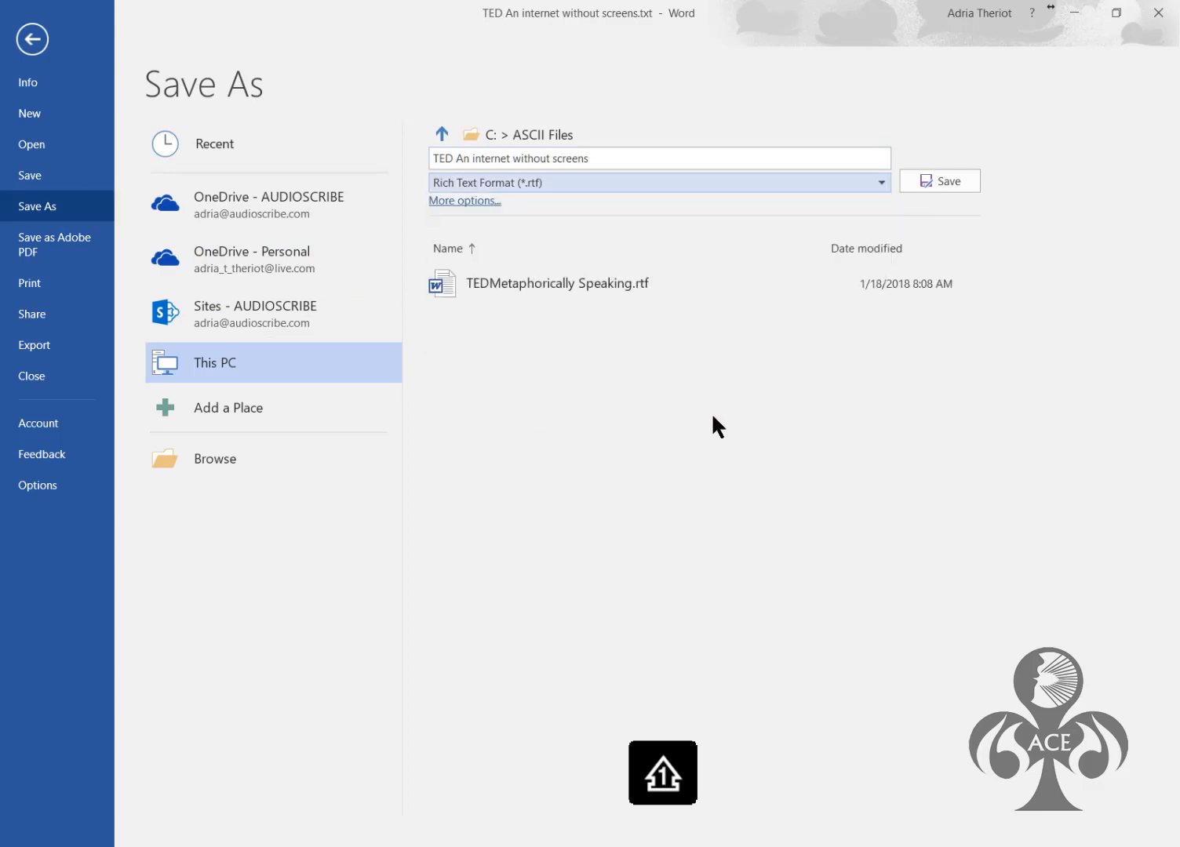
pyautogui.click(940, 178)
# Add Plain Number 2 page numbers at the bottom of the RTF document's pages and close the footer
pyautogui.moveTo(1173, 248); pyautogui.dragTo(988, 376)
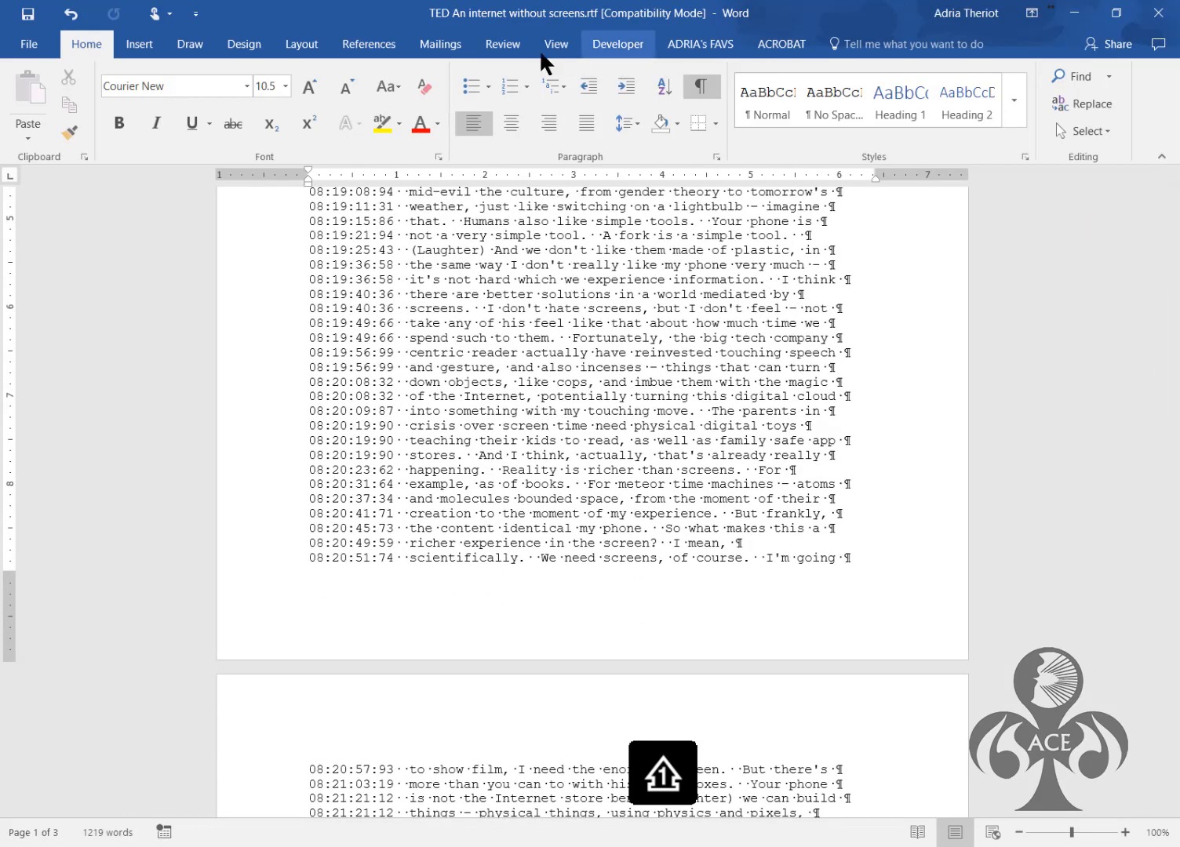
pyautogui.click(142, 45)
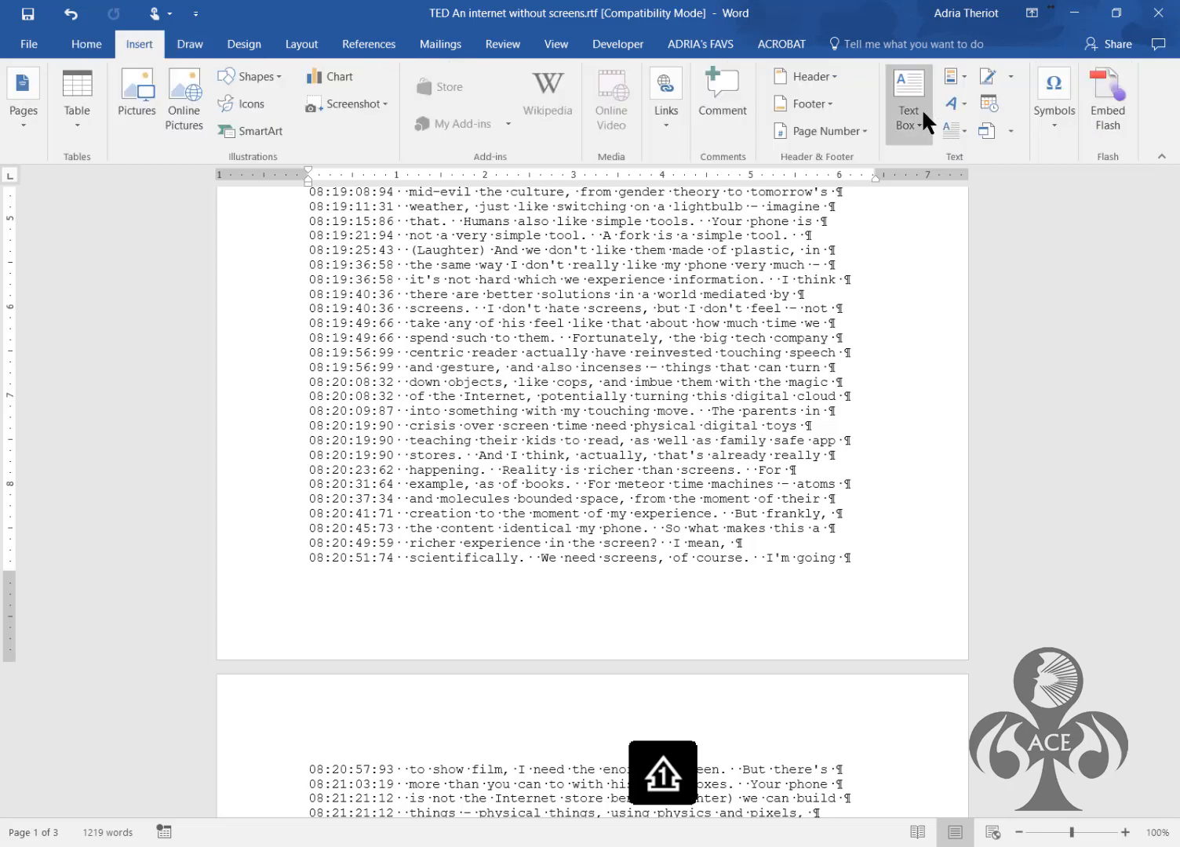
pyautogui.click(838, 131)
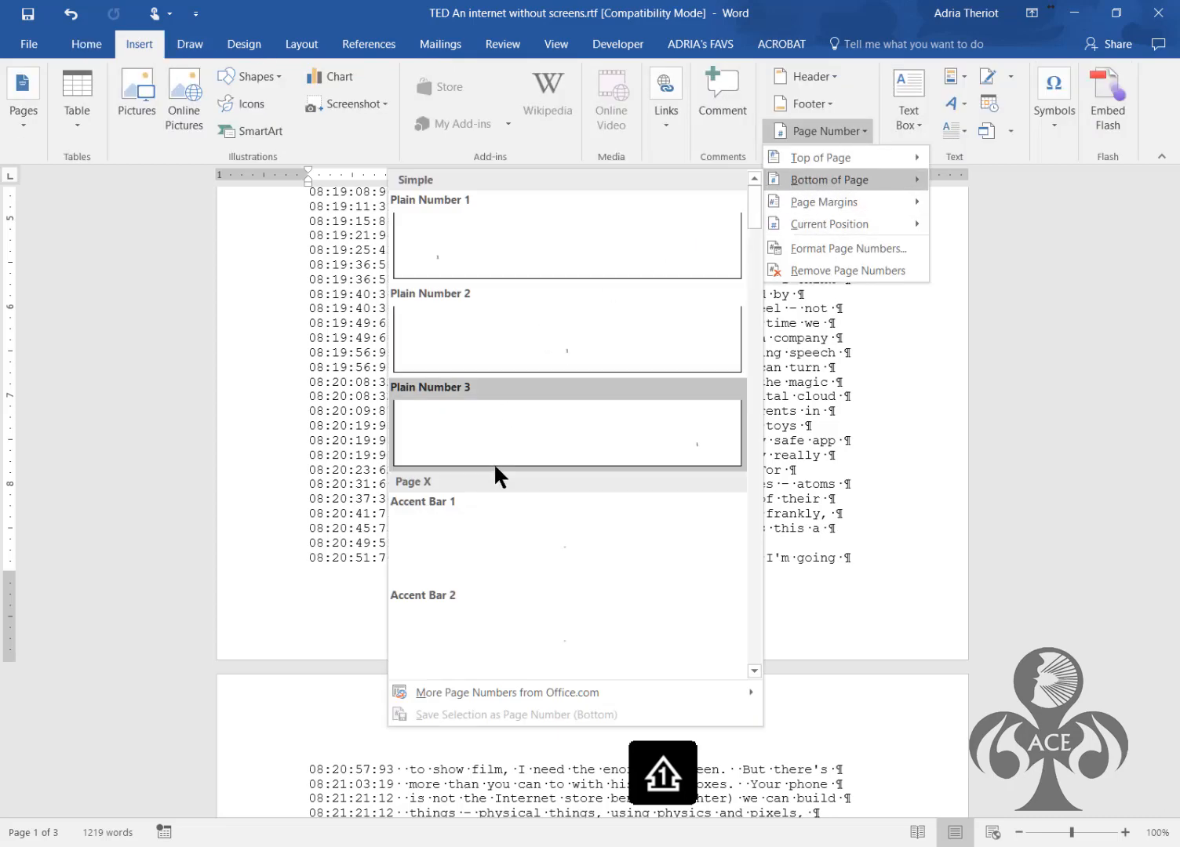
pyautogui.click(566, 342)
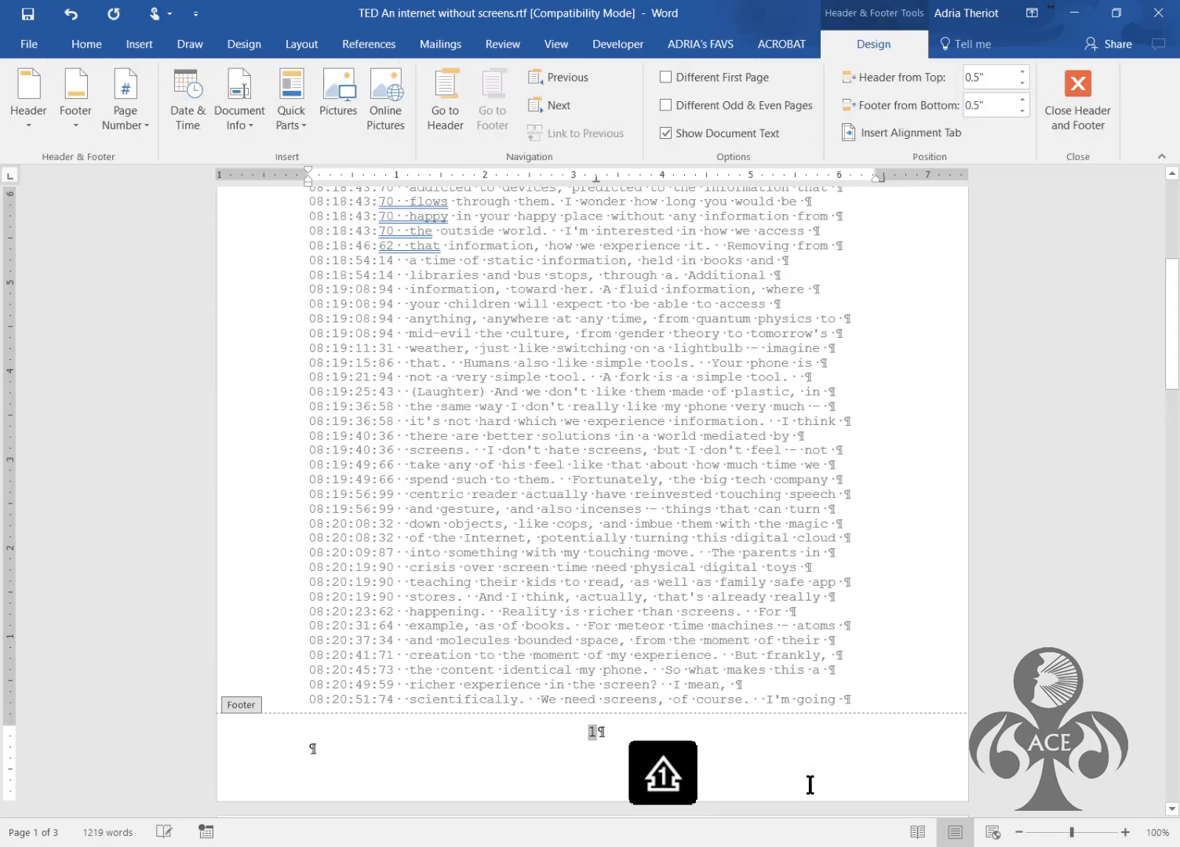
pyautogui.click(1073, 82)
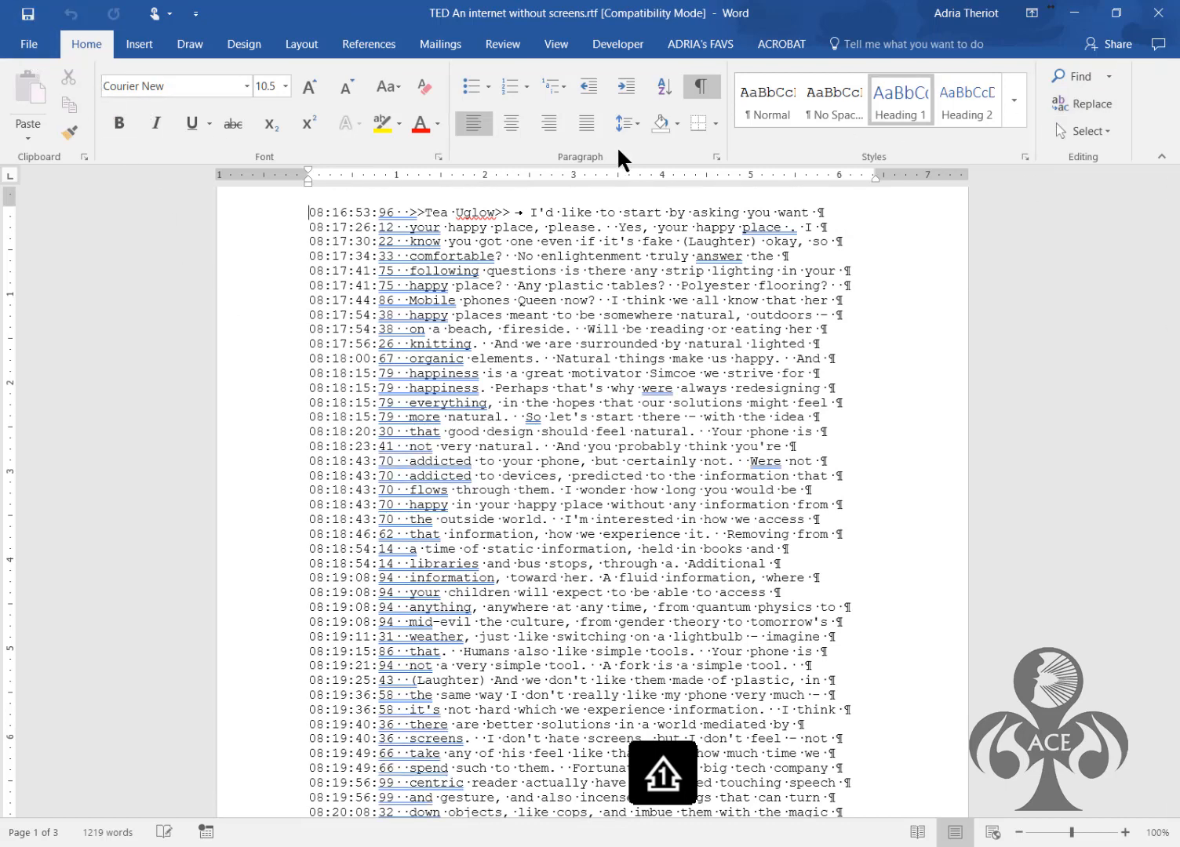
# Save the transcript again as "TED An internet without screens.rtf" in the C: ASCII Files folder and close Word
pyautogui.click(33, 47)
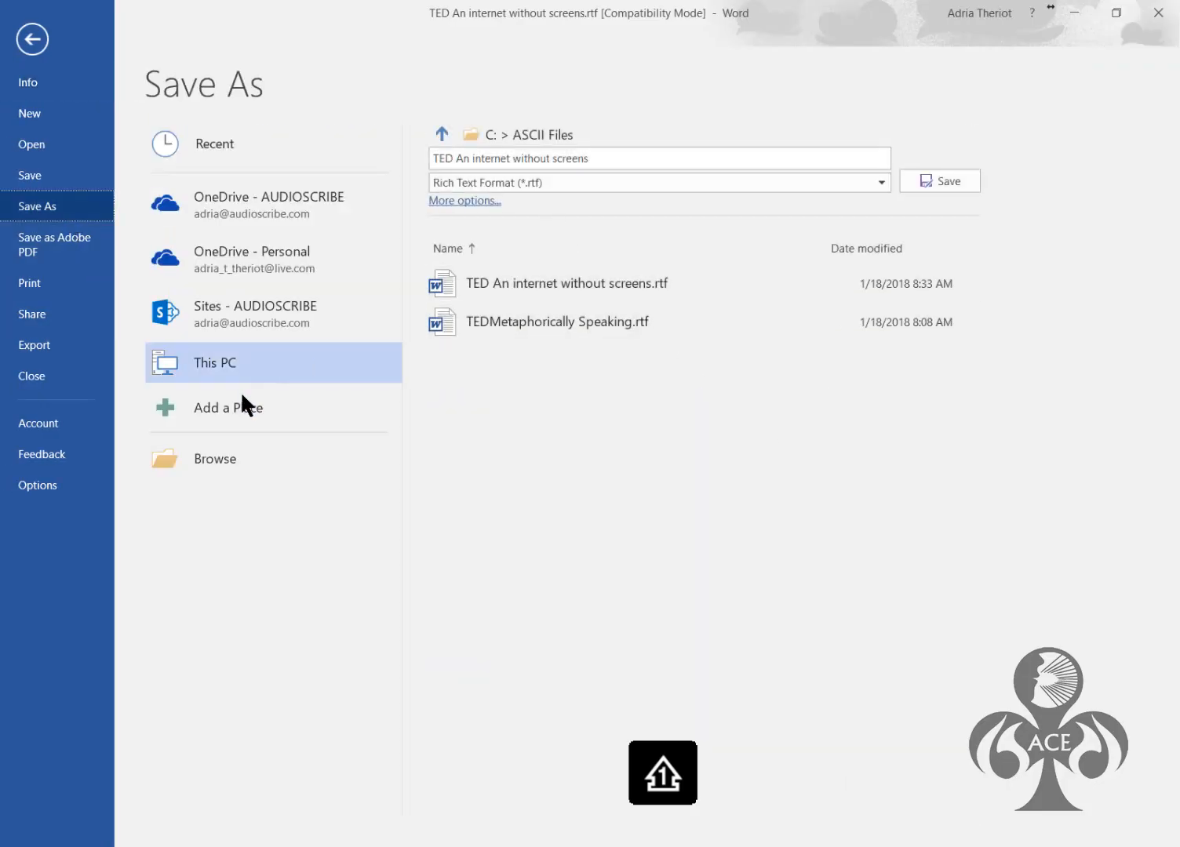
pyautogui.click(224, 463)
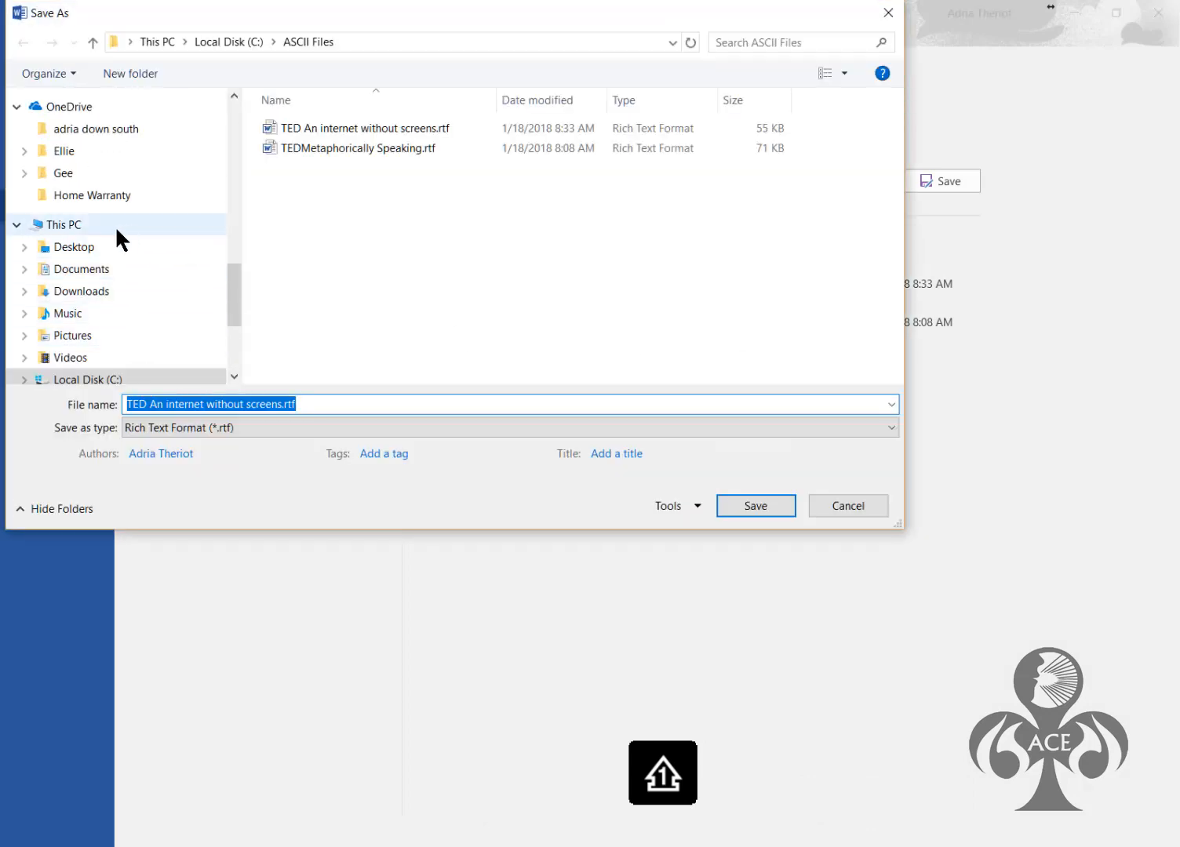
pyautogui.moveTo(236, 302); pyautogui.dragTo(233, 319)
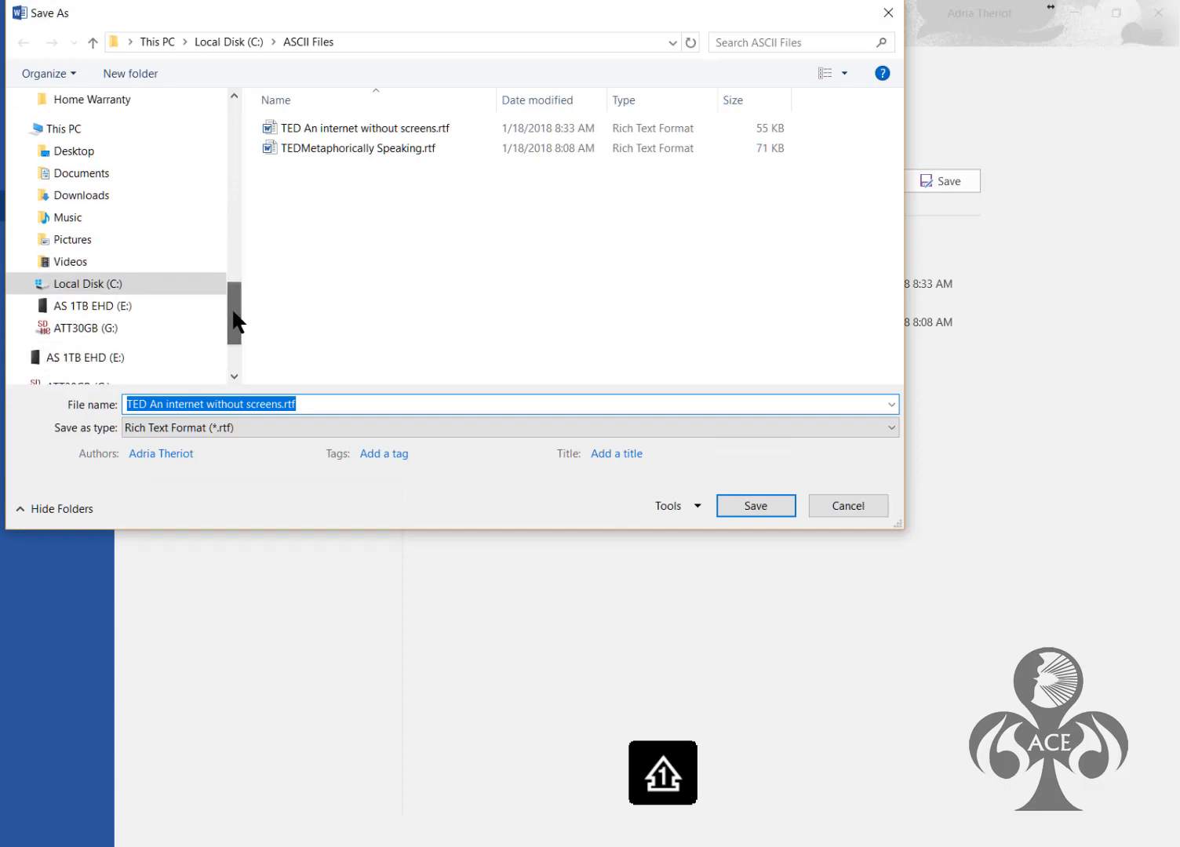
pyautogui.click(169, 284)
pyautogui.doubleClick(315, 105)
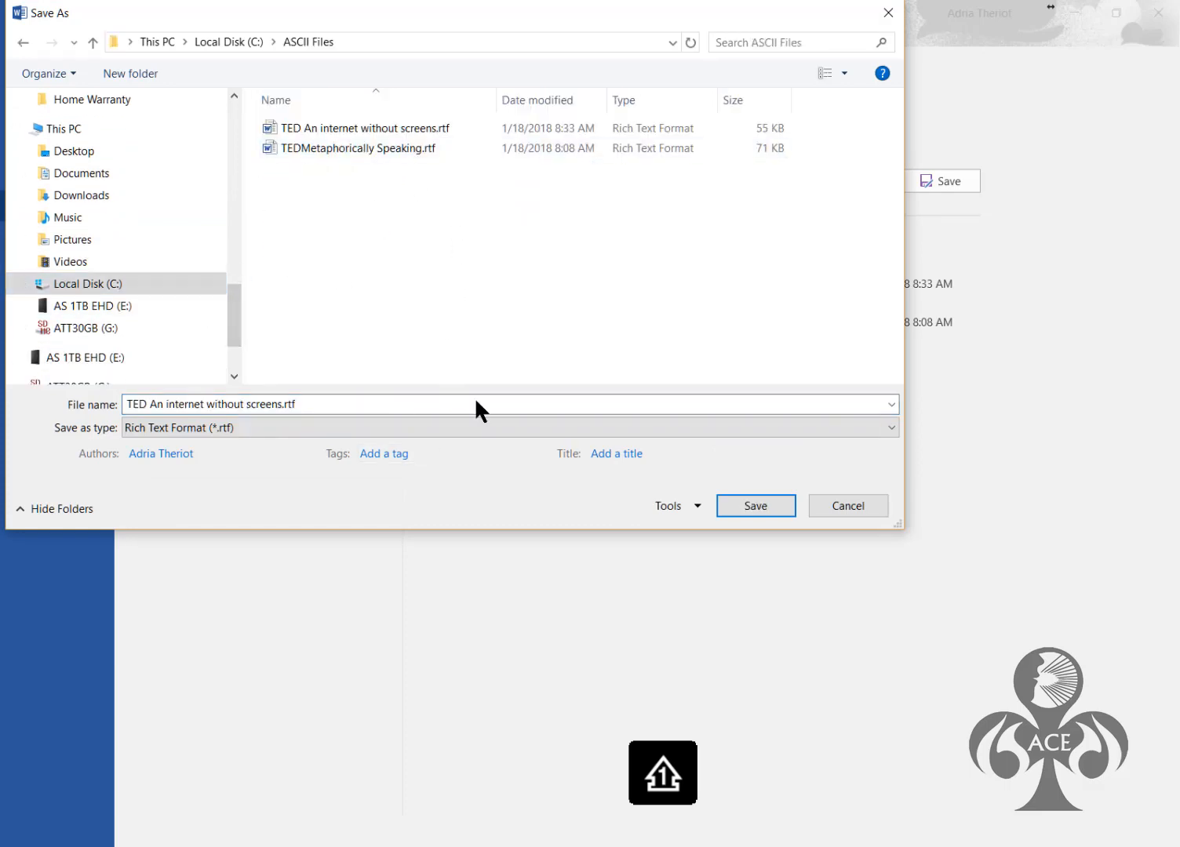
pyautogui.click(740, 505)
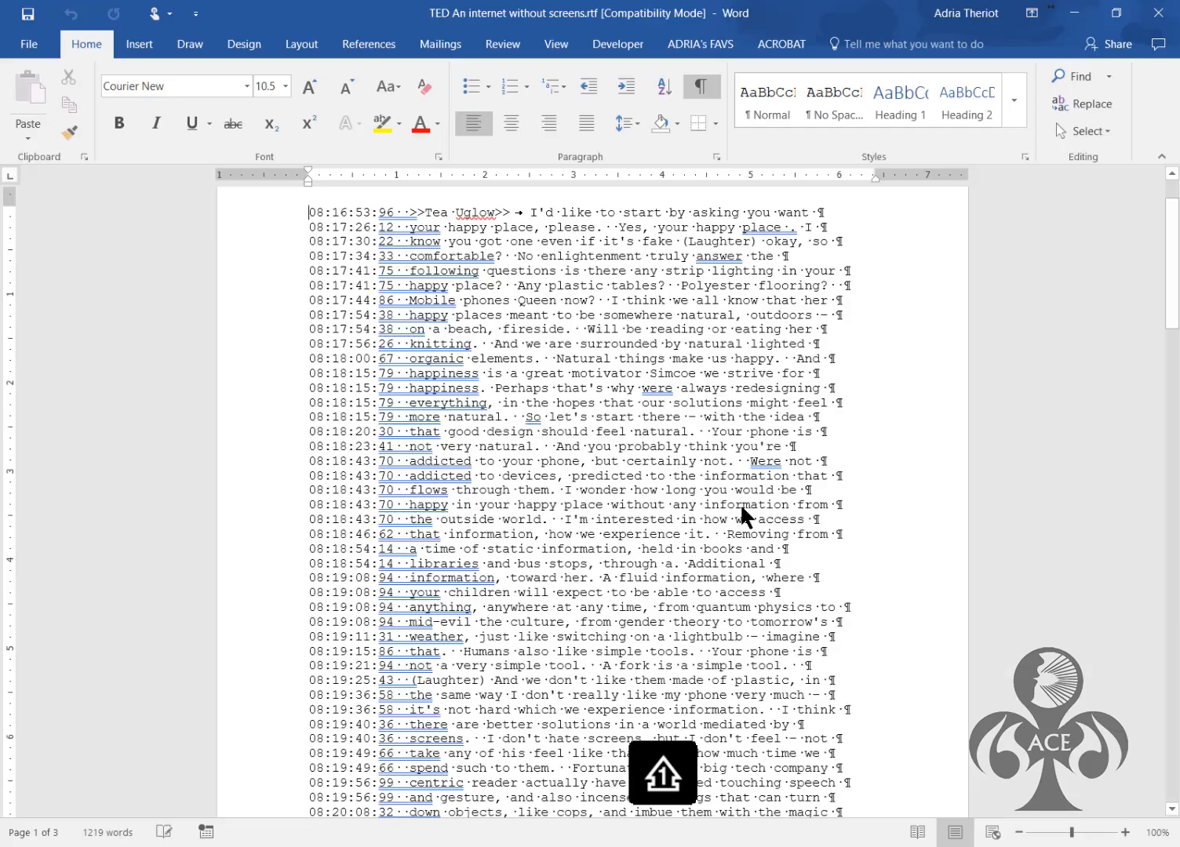
pyautogui.click(1158, 13)
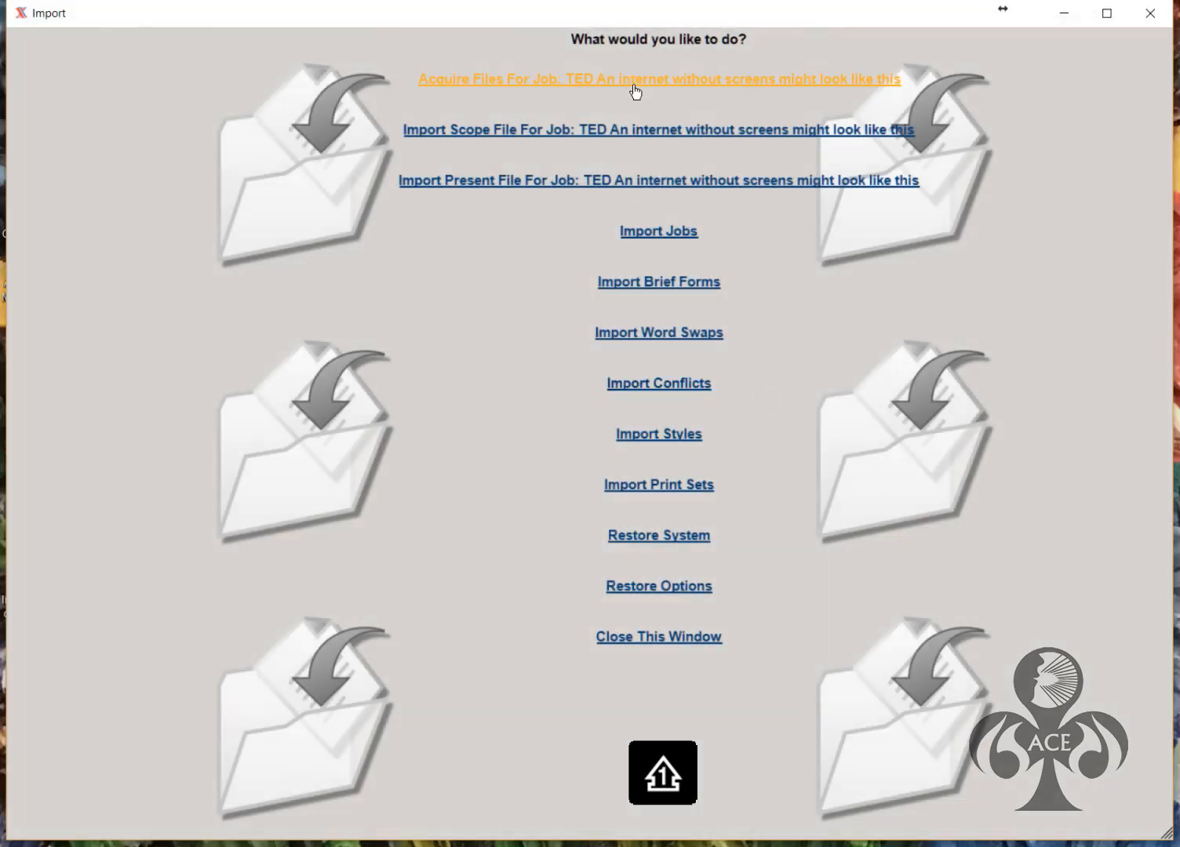
# Acquire "TED An internet without screens.rtf" from ASCII Files for the current job, listing all file types, and close the Import window
pyautogui.click(509, 75)
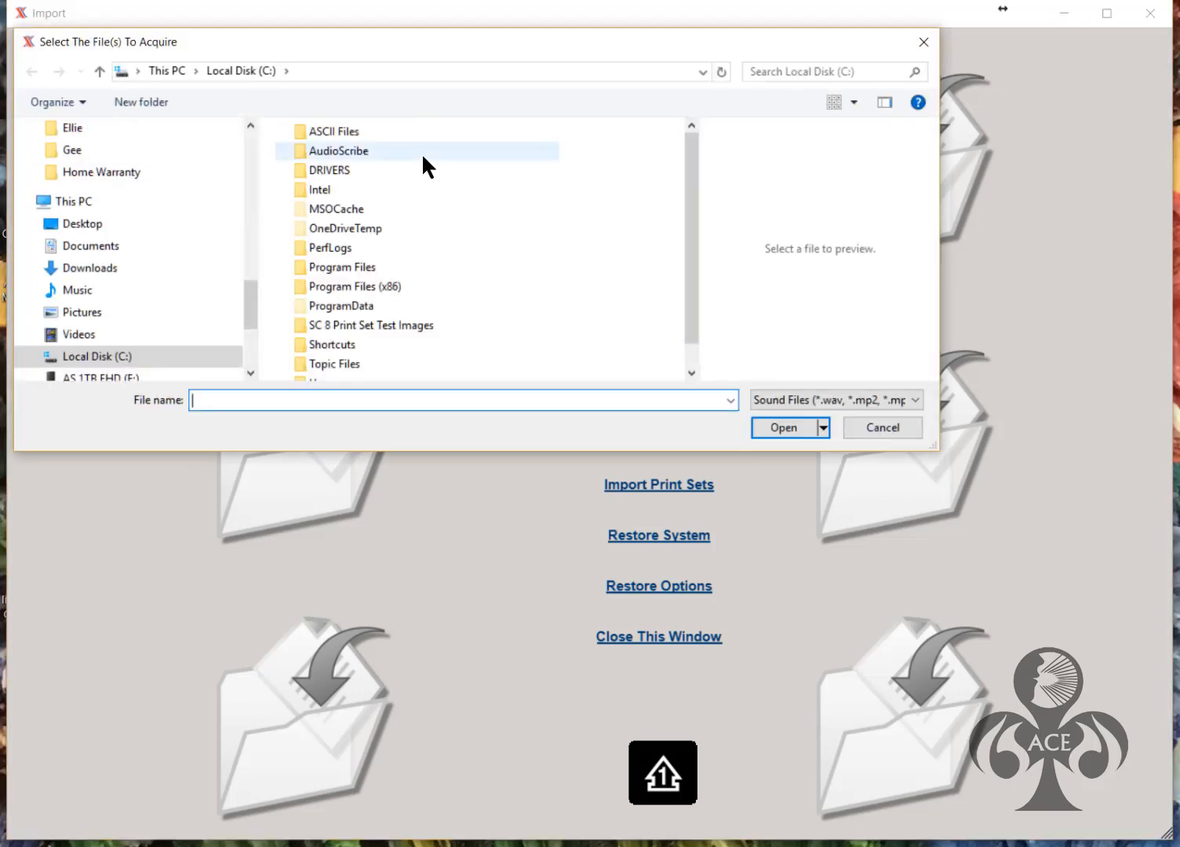
pyautogui.doubleClick(310, 135)
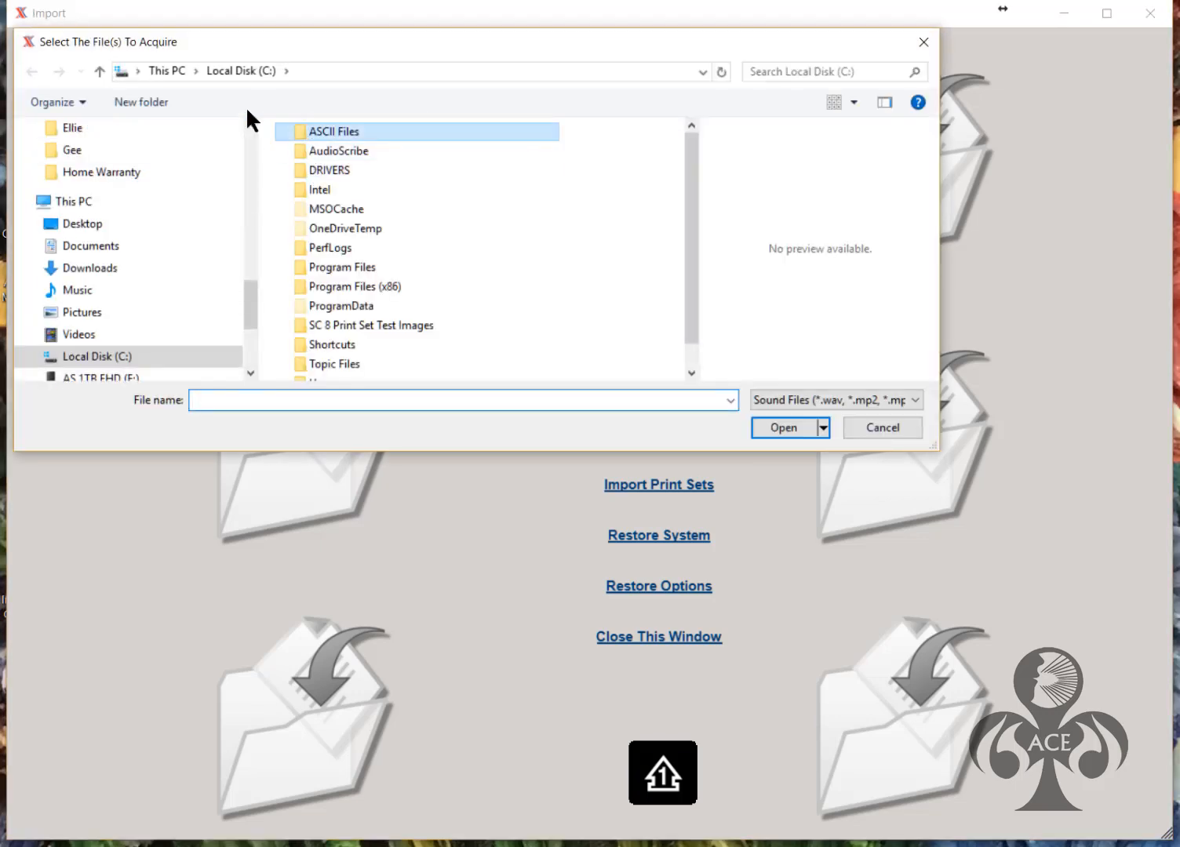
pyautogui.click(789, 404)
pyautogui.click(772, 444)
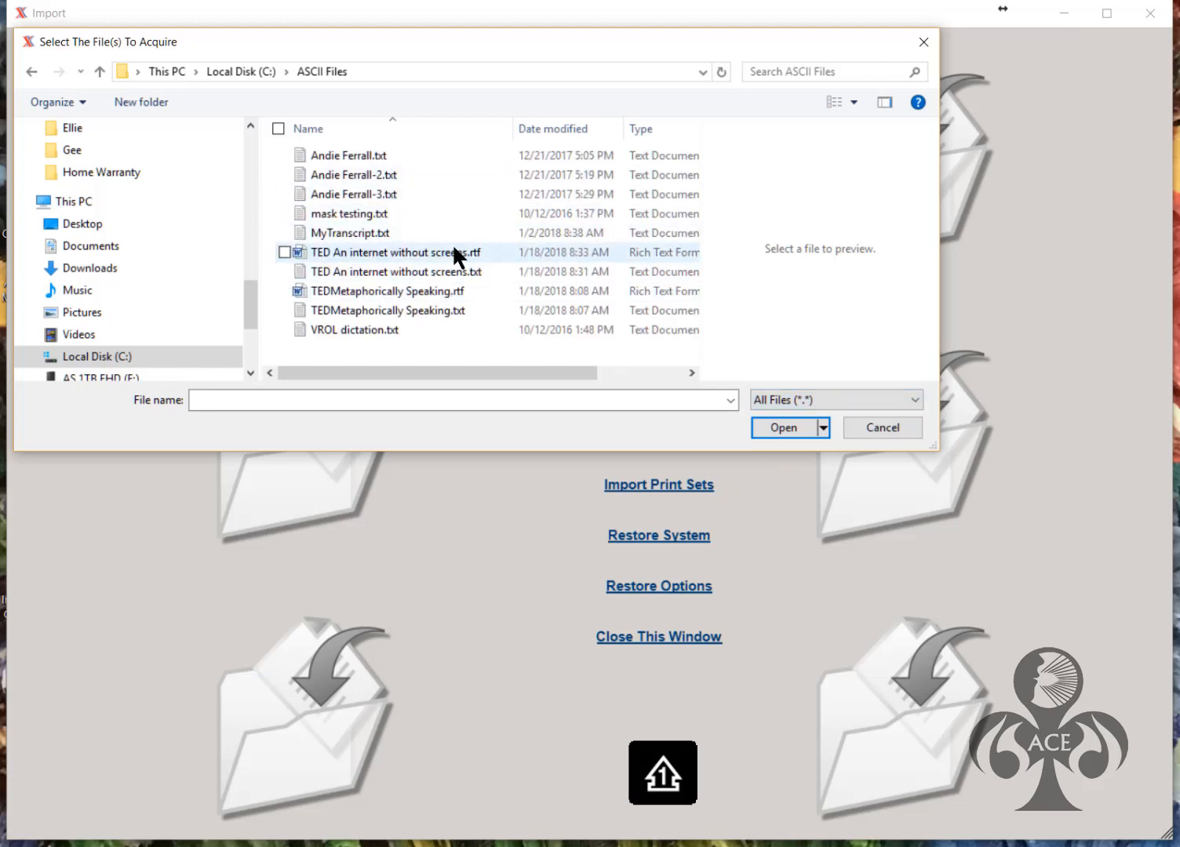
pyautogui.click(397, 252)
pyautogui.click(791, 428)
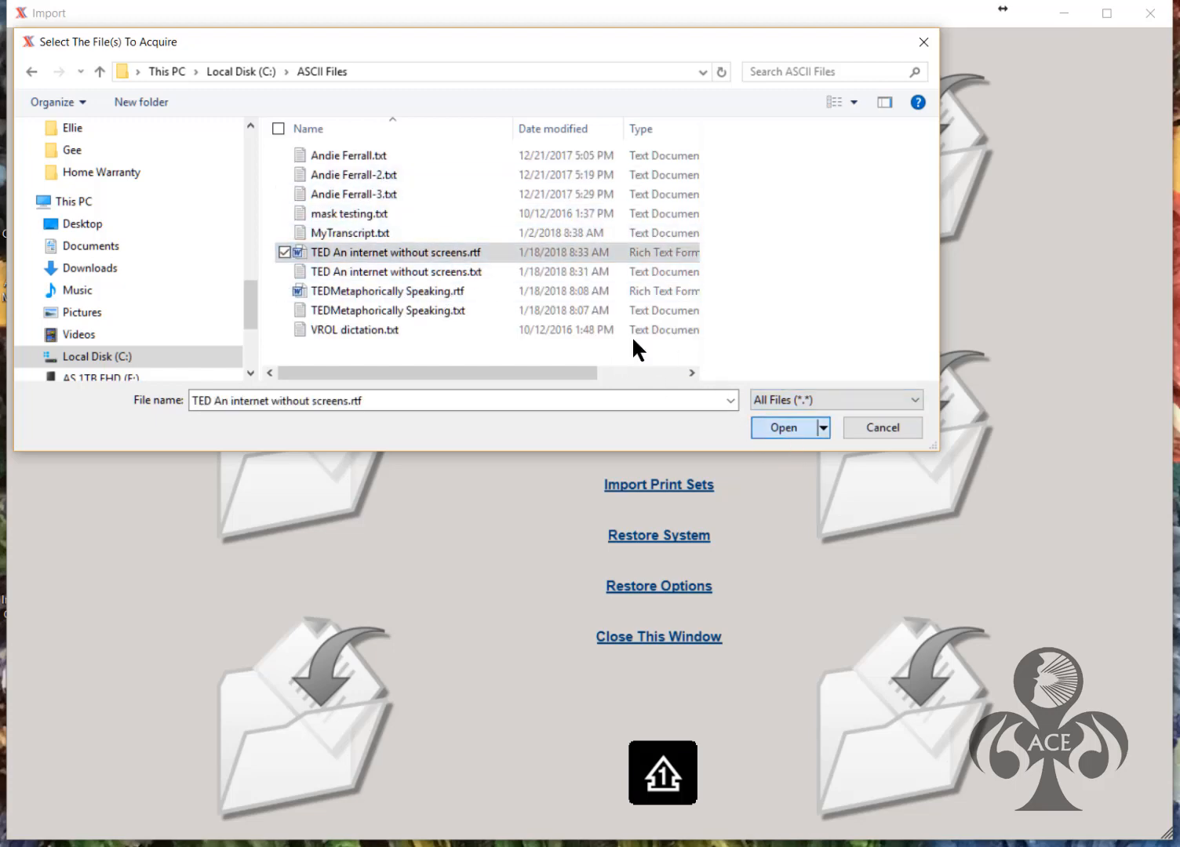
pyautogui.click(770, 532)
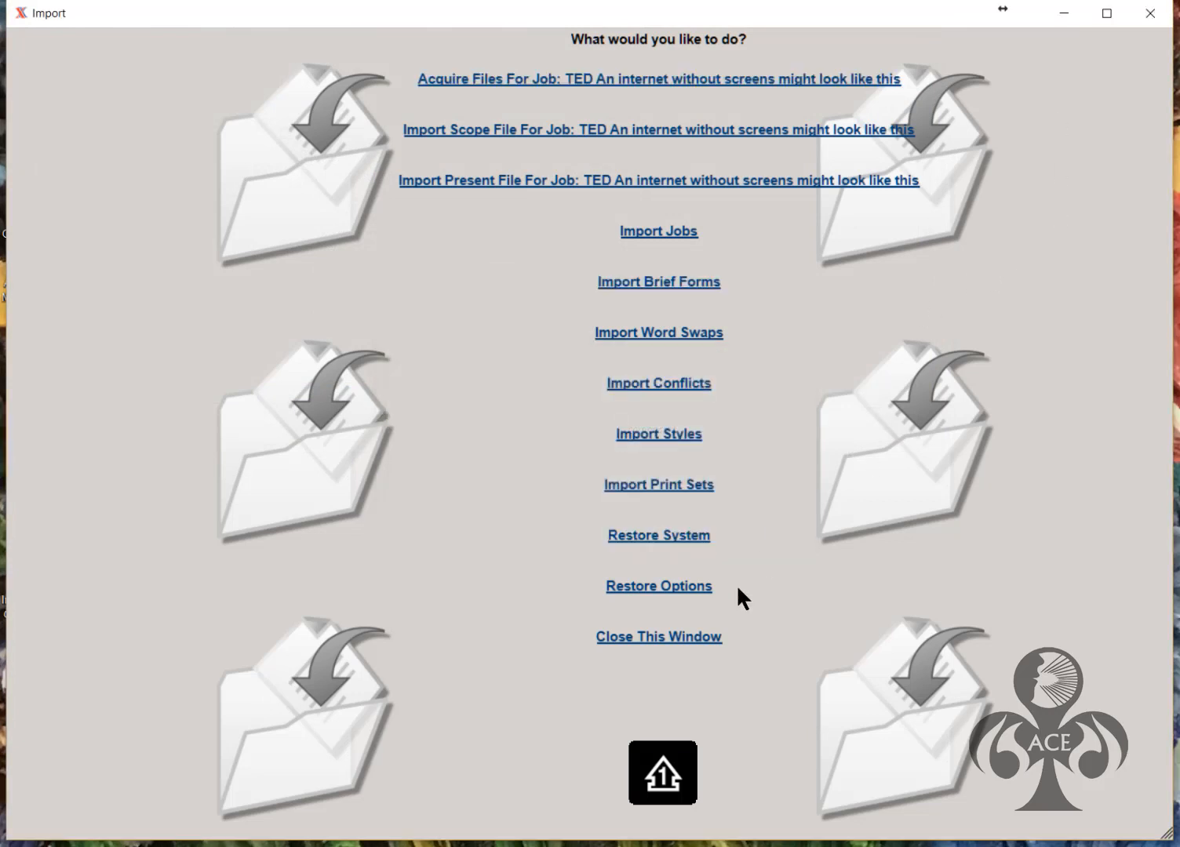
pyautogui.click(678, 638)
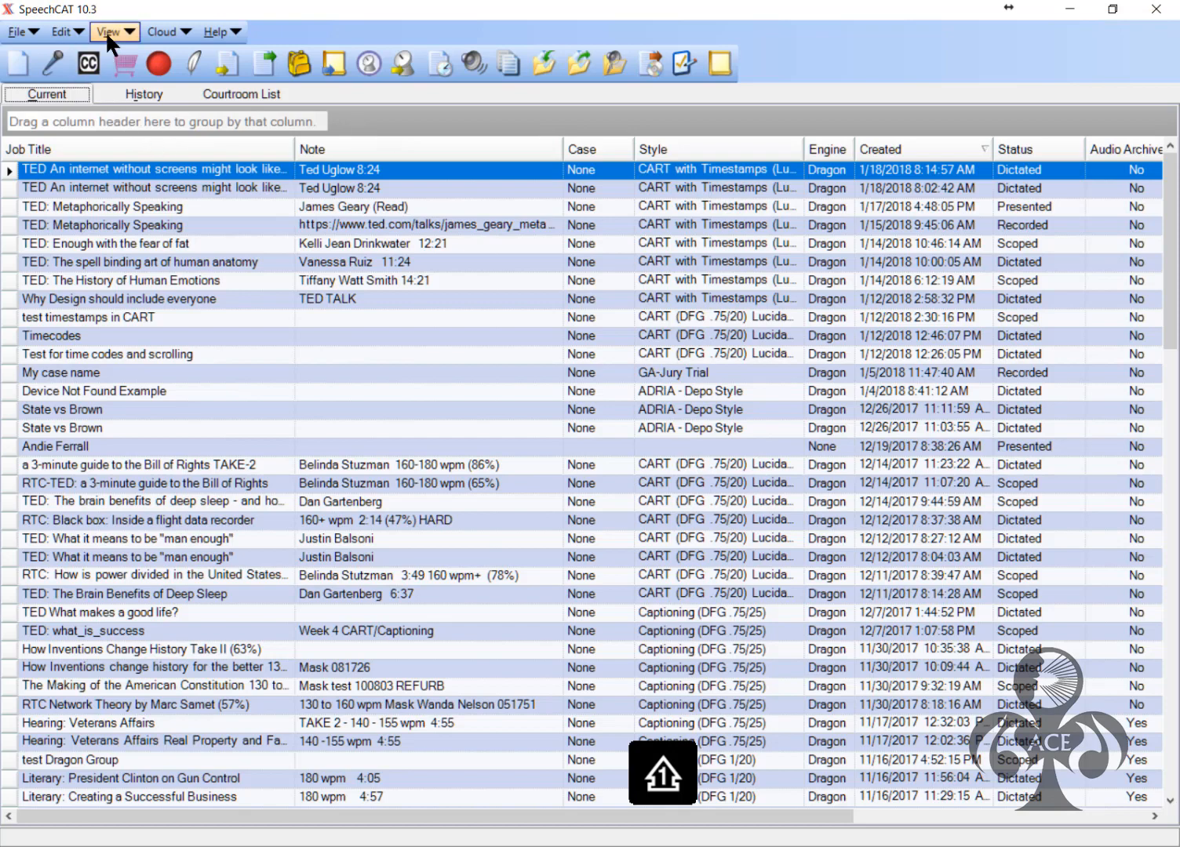
# Show the files of the selected job, select the acquired file, and open the dictation's rich text document for viewing
pyautogui.click(105, 30)
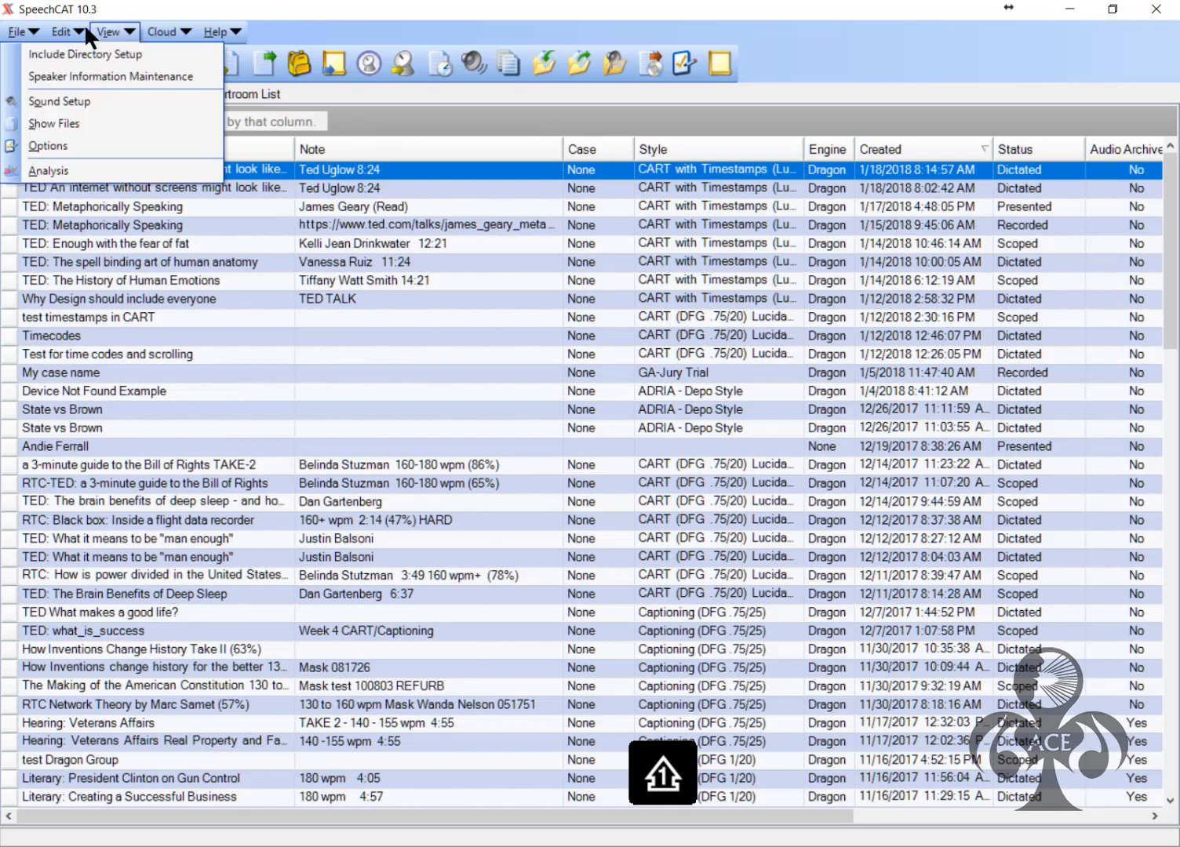
pyautogui.click(85, 119)
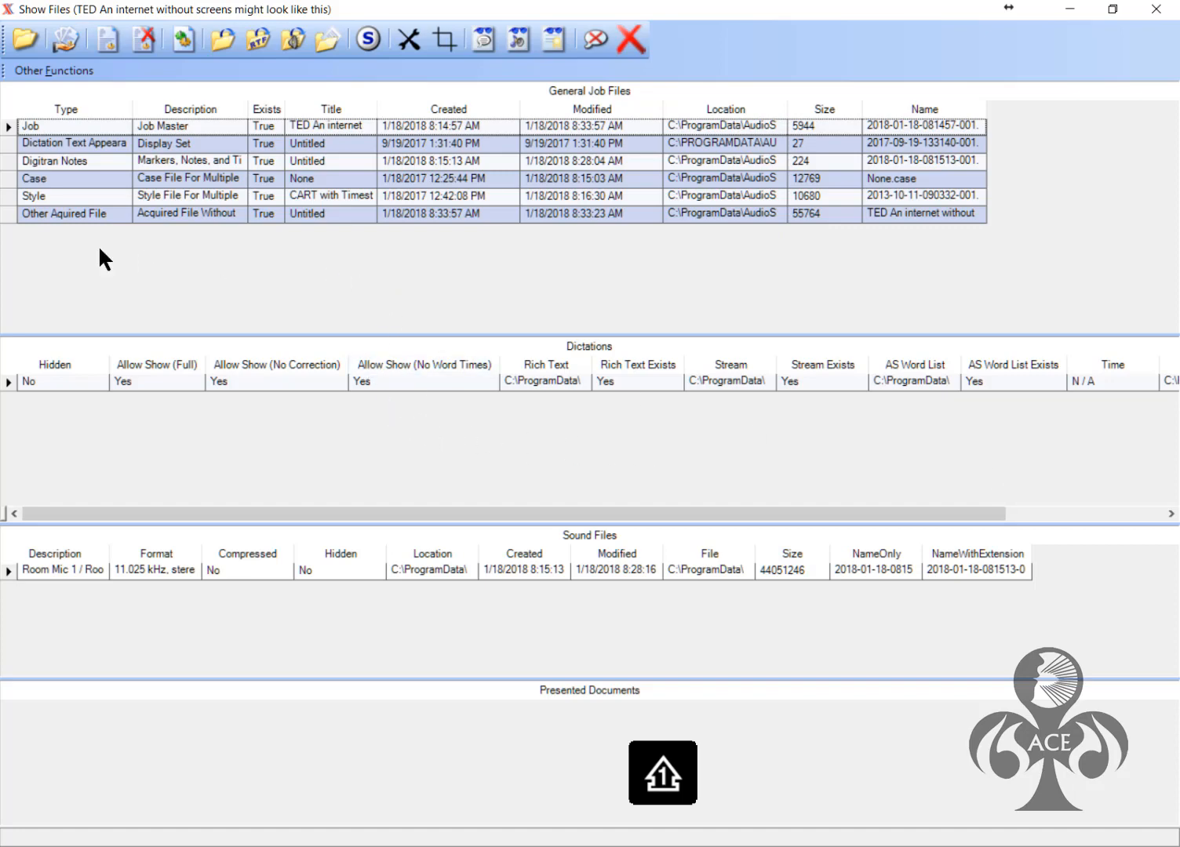
pyautogui.click(8, 213)
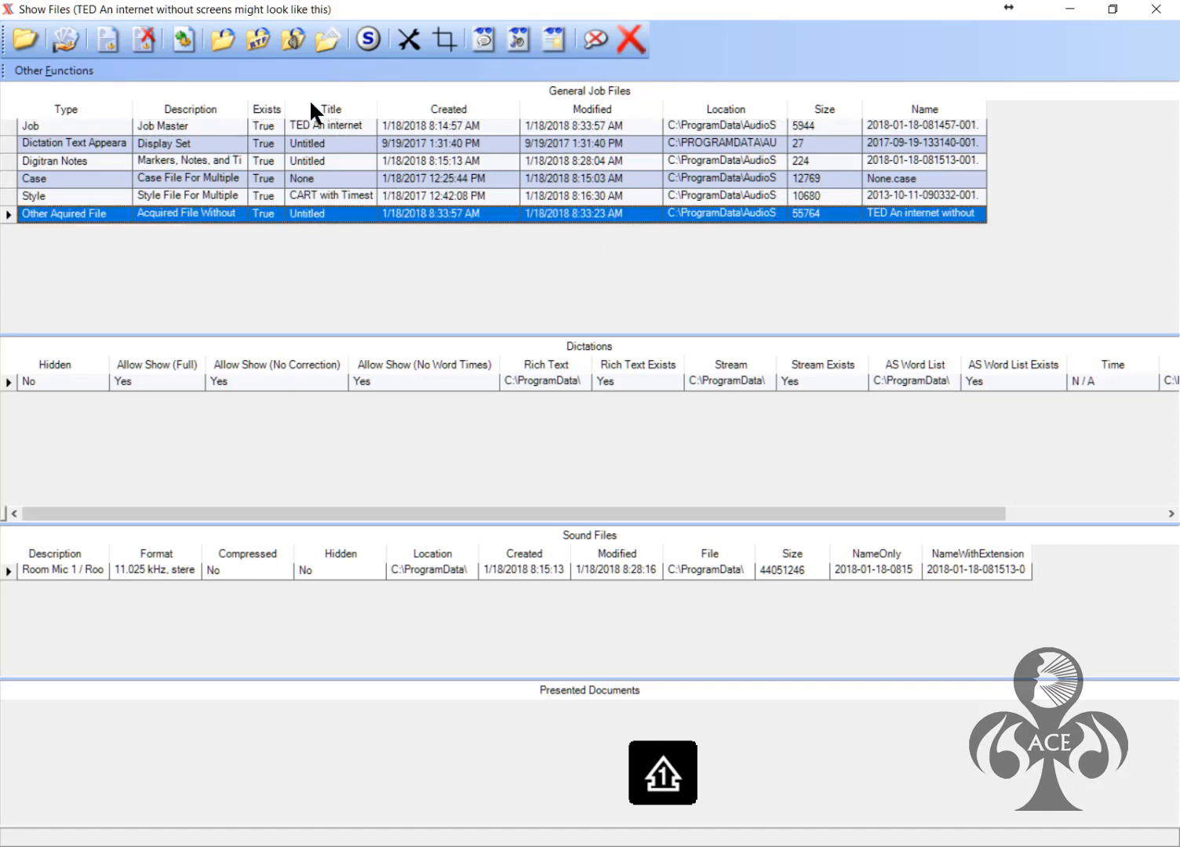
pyautogui.click(259, 40)
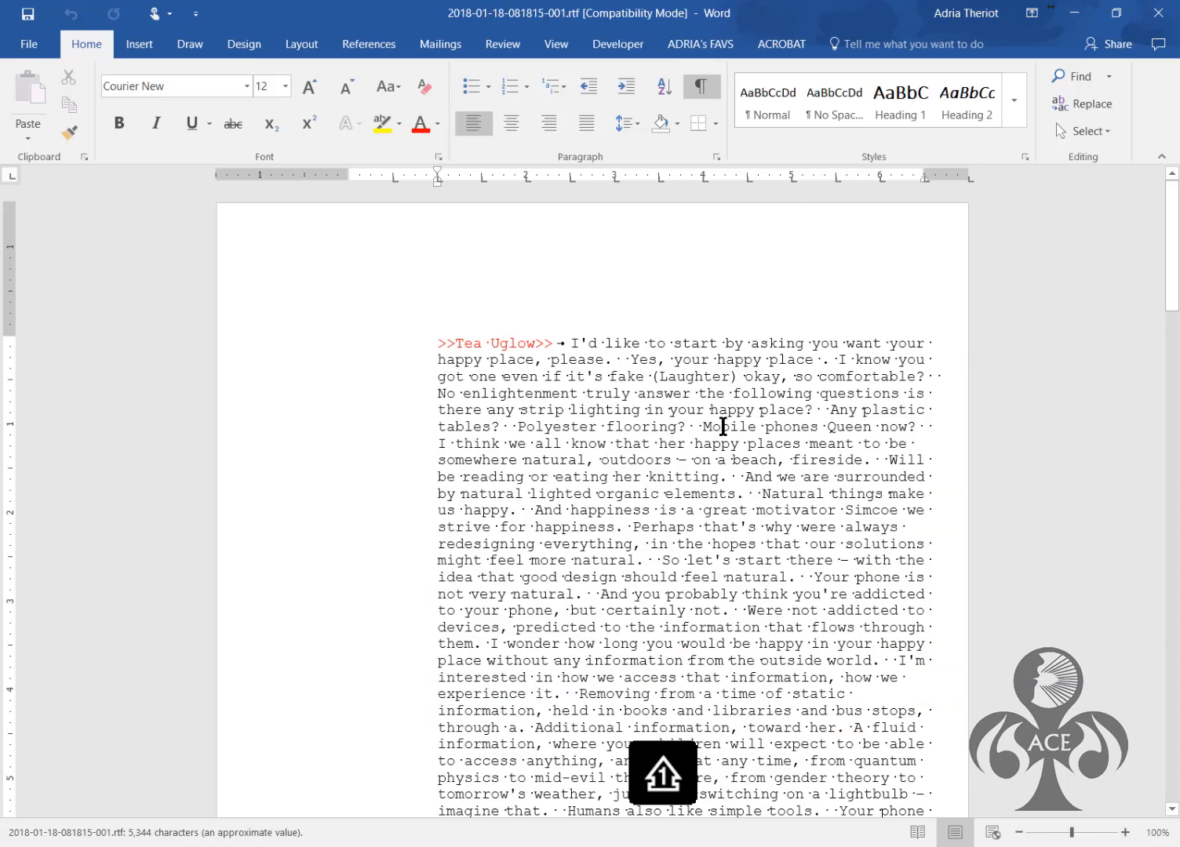
pyautogui.moveTo(1167, 258); pyautogui.dragTo(1178, 183)
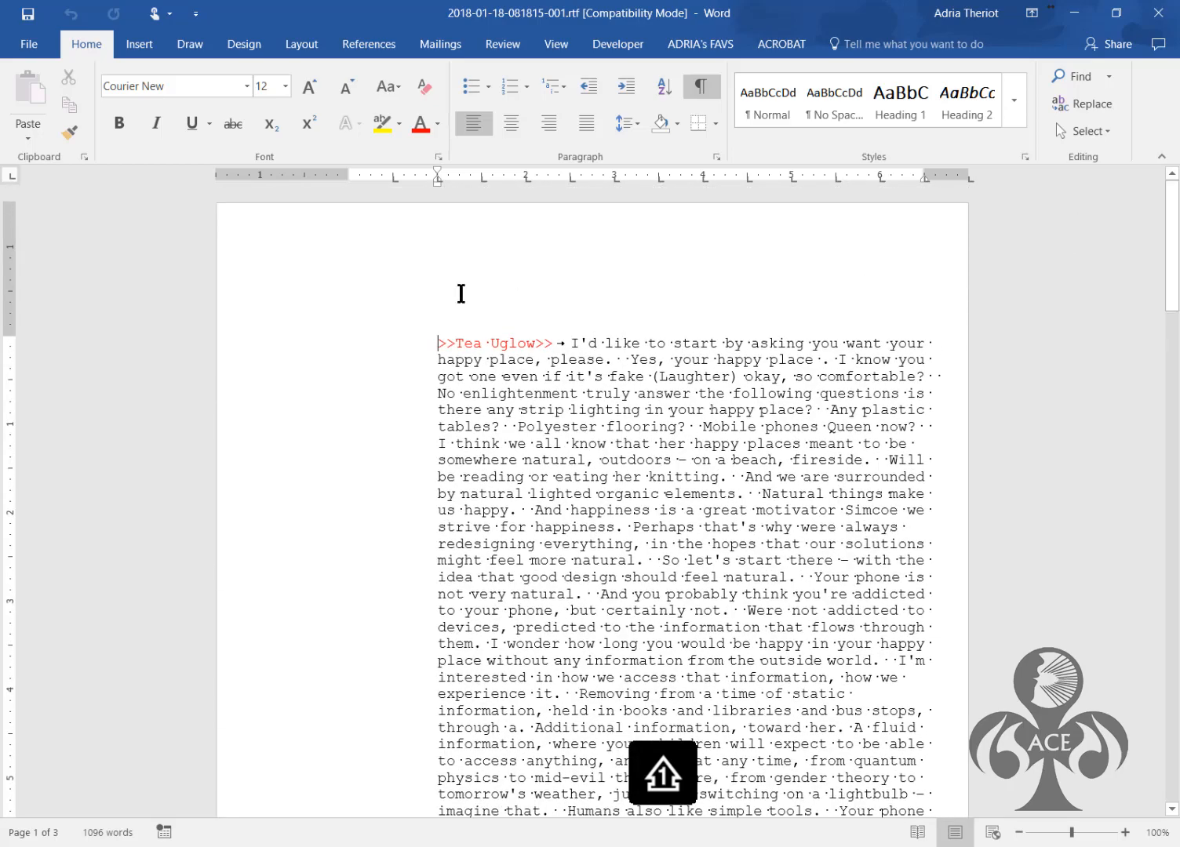
# Change the font of the whole dictation text to Calibri
pyautogui.hotkey('ctrl', 'a')
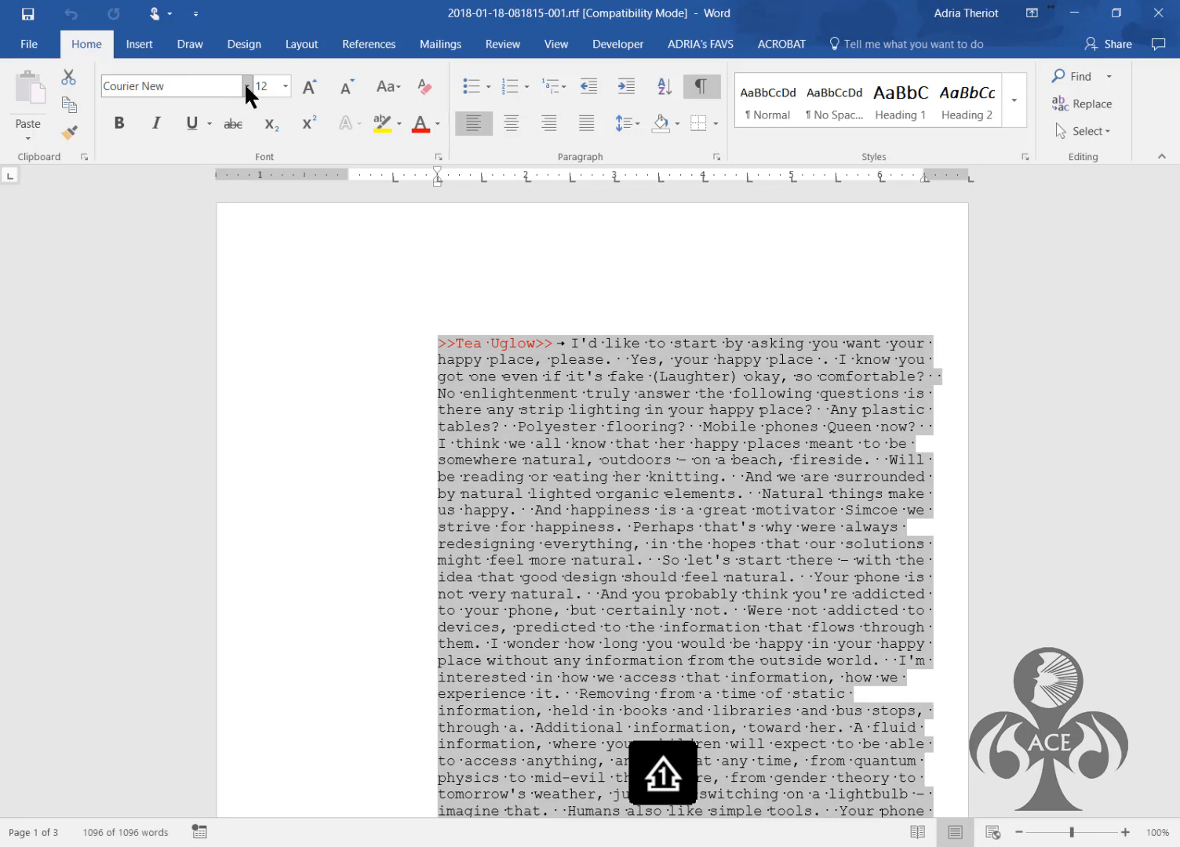
pyautogui.click(245, 83)
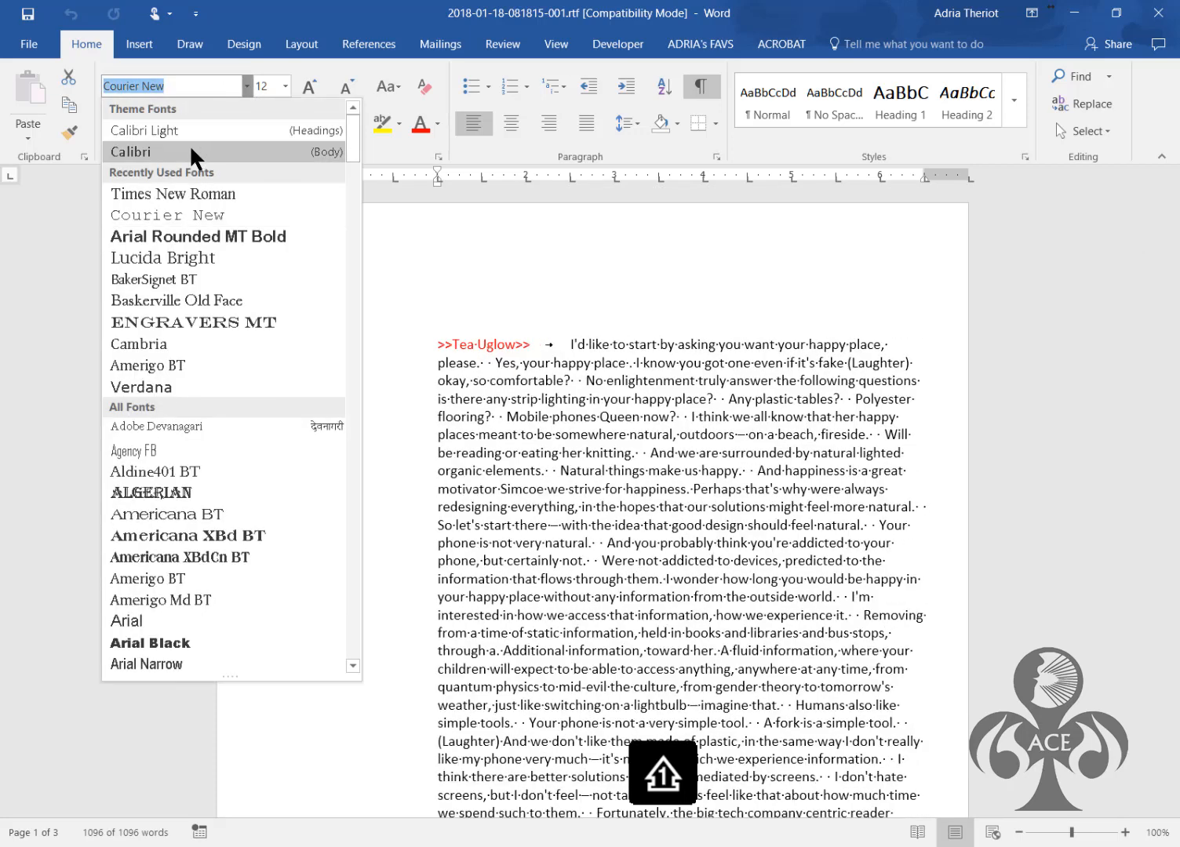
pyautogui.click(191, 150)
pyautogui.click(584, 362)
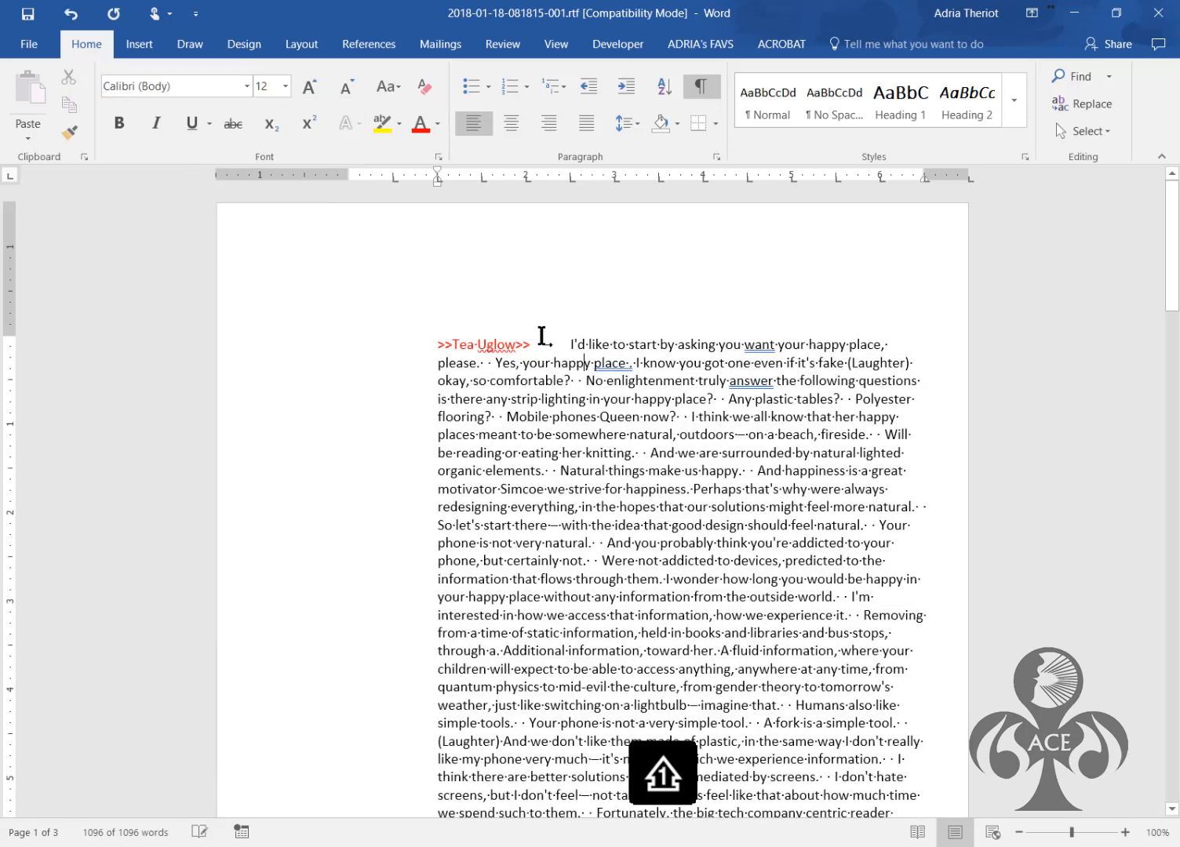
# Move the dictation text's left indent to about 2 inches, and close the document without saving
pyautogui.moveTo(437, 181); pyautogui.dragTo(534, 191)
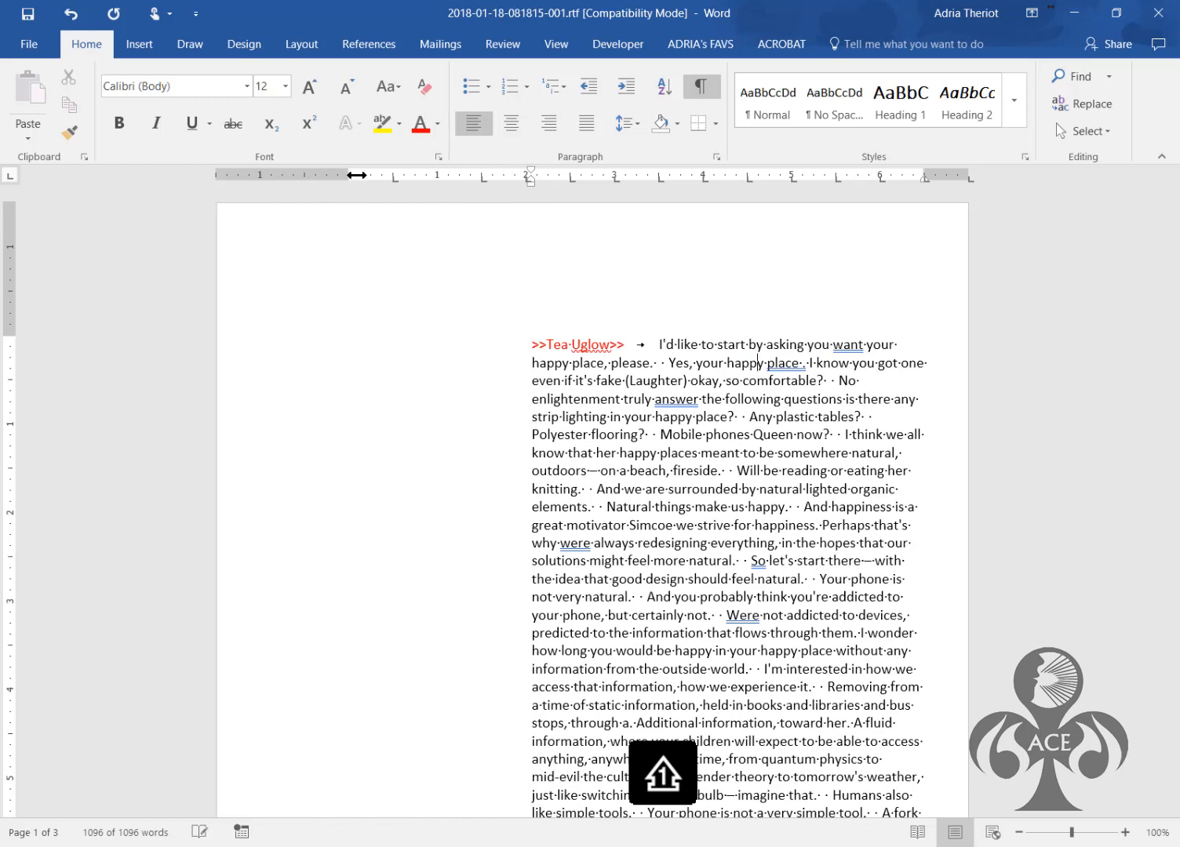
pyautogui.moveTo(357, 175); pyautogui.dragTo(357, 175)
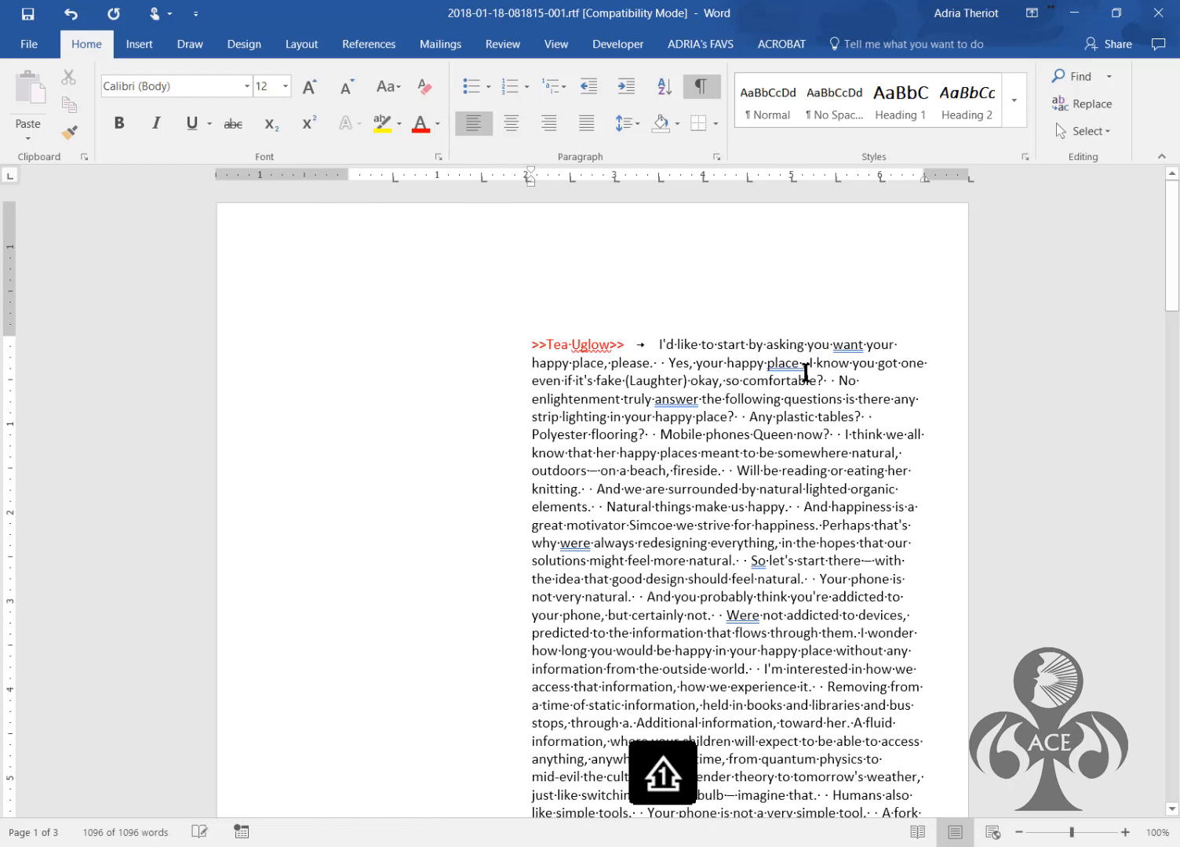
pyautogui.click(1159, 14)
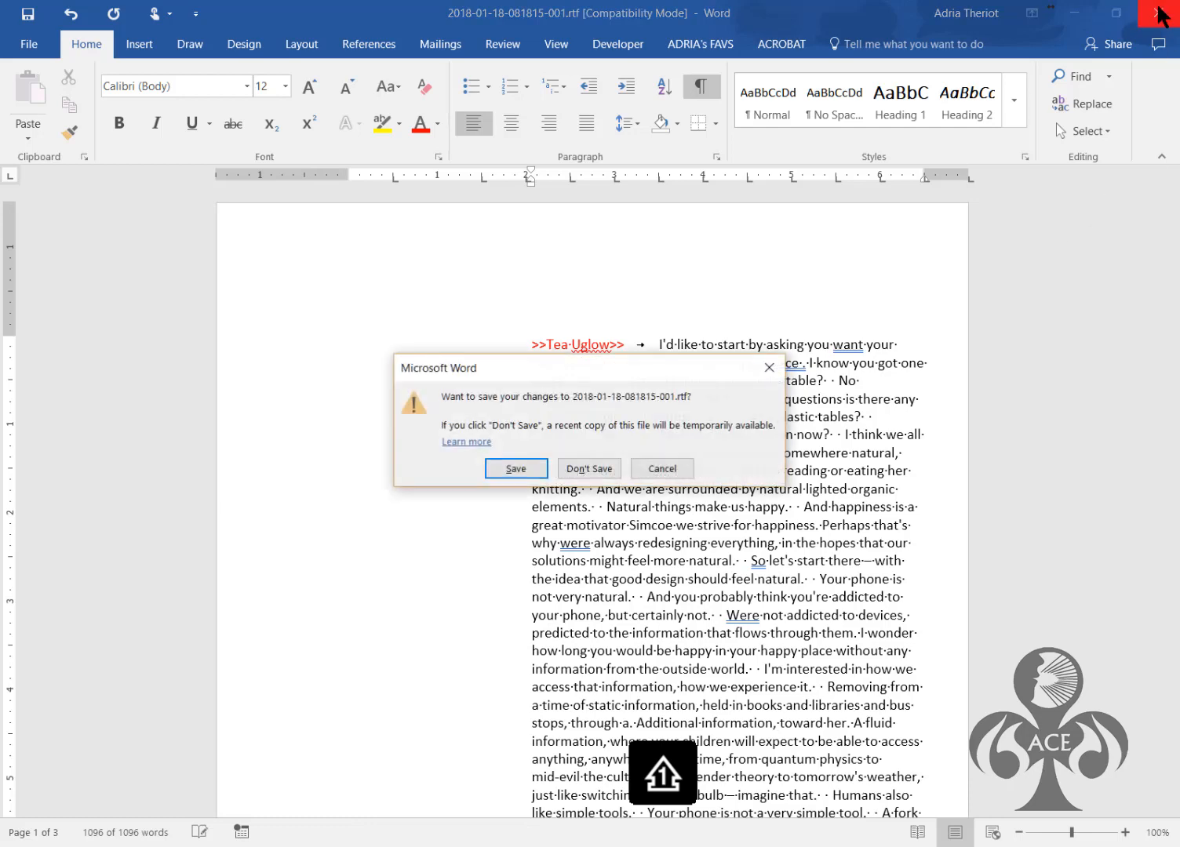
pyautogui.click(587, 462)
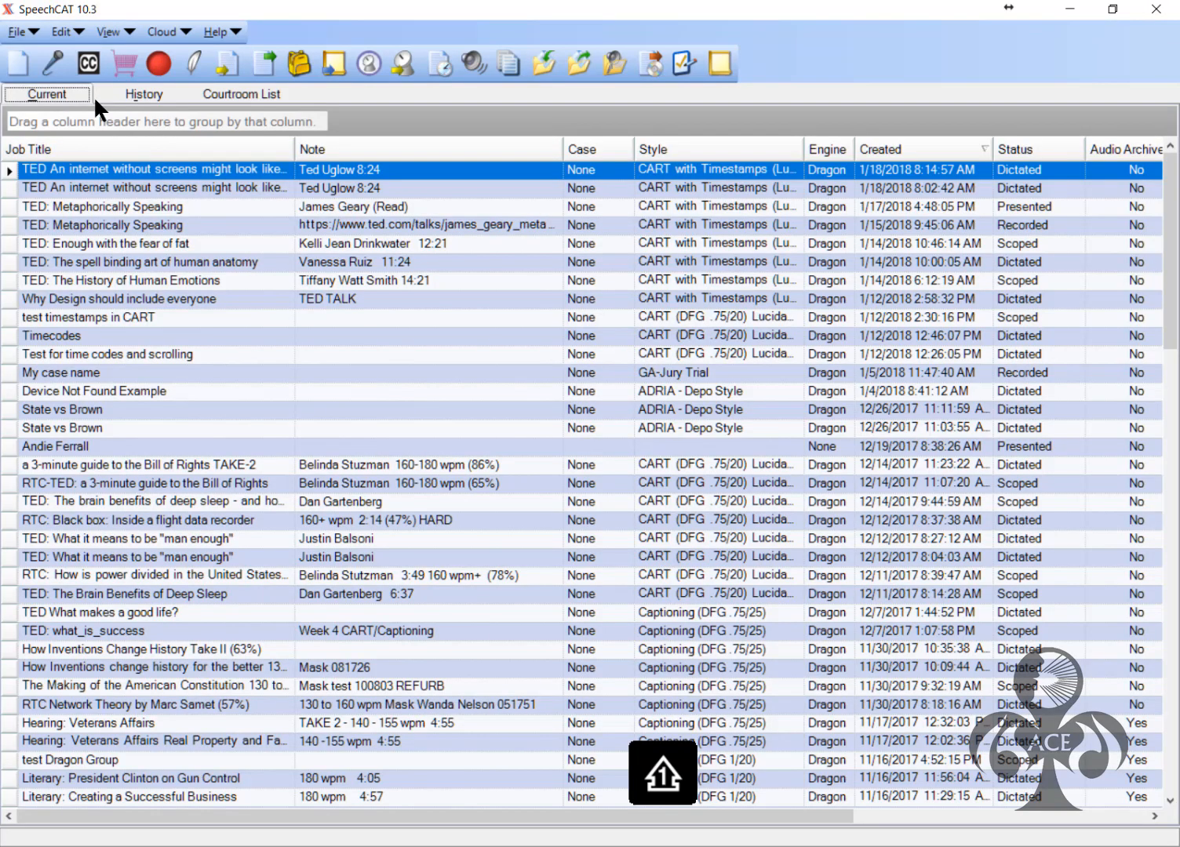
# Switch to the ASCII Files folder in File Explorer and open both the .txt and .rtf versions of "TED An internet without screens"
pyautogui.click(371, 845)
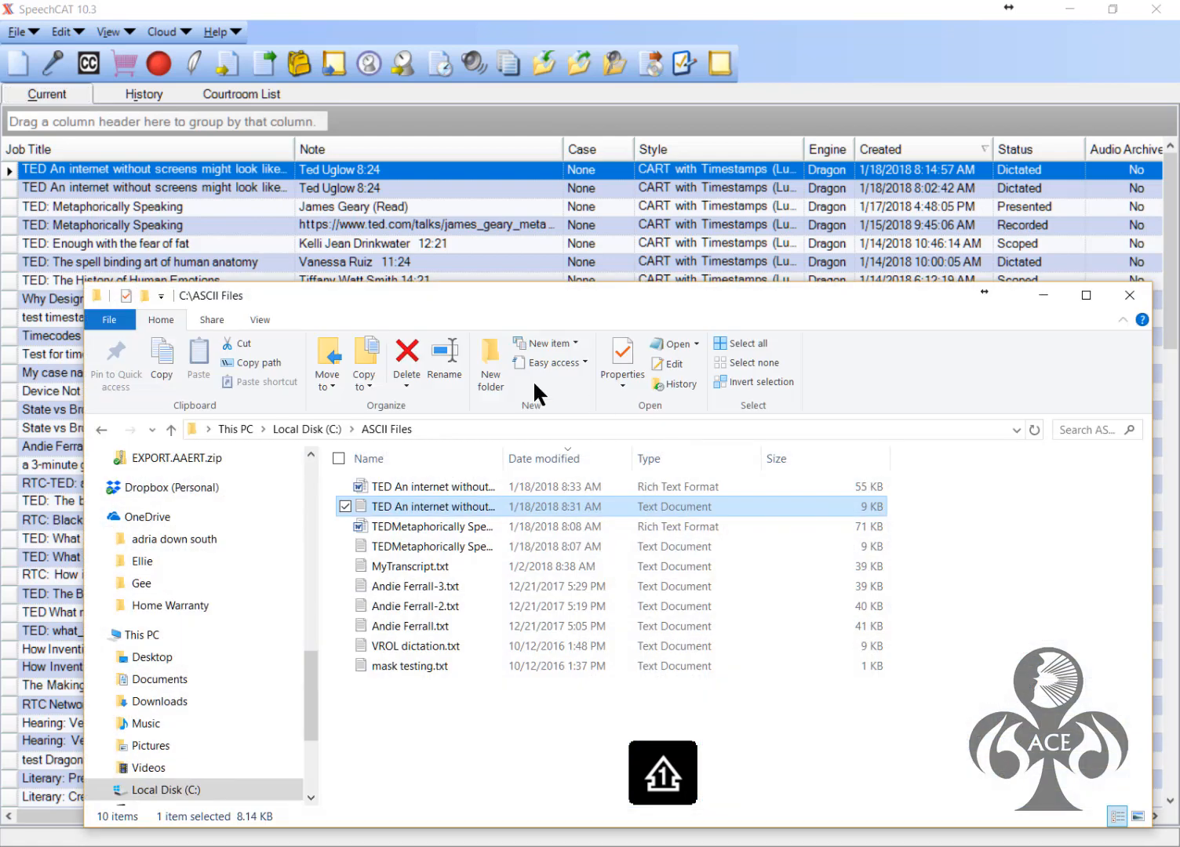
pyautogui.doubleClick(415, 505)
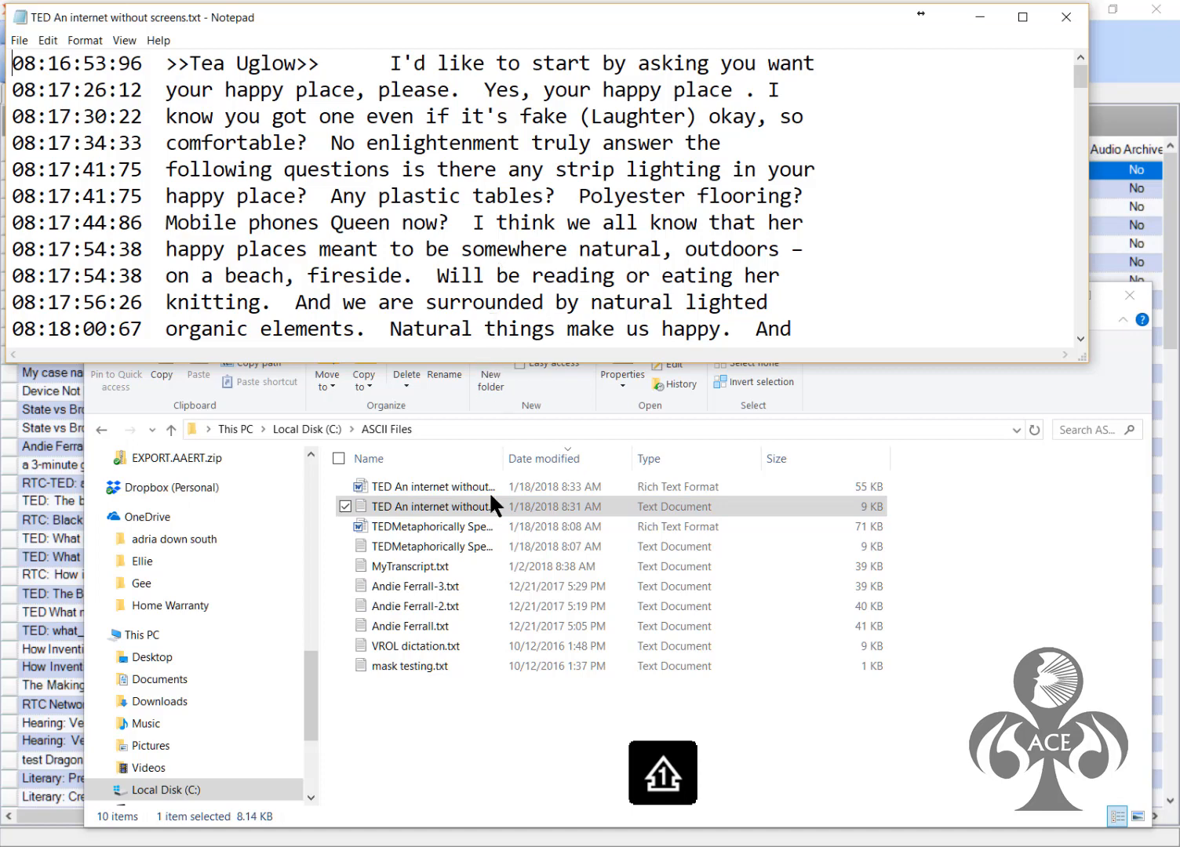
pyautogui.doubleClick(466, 488)
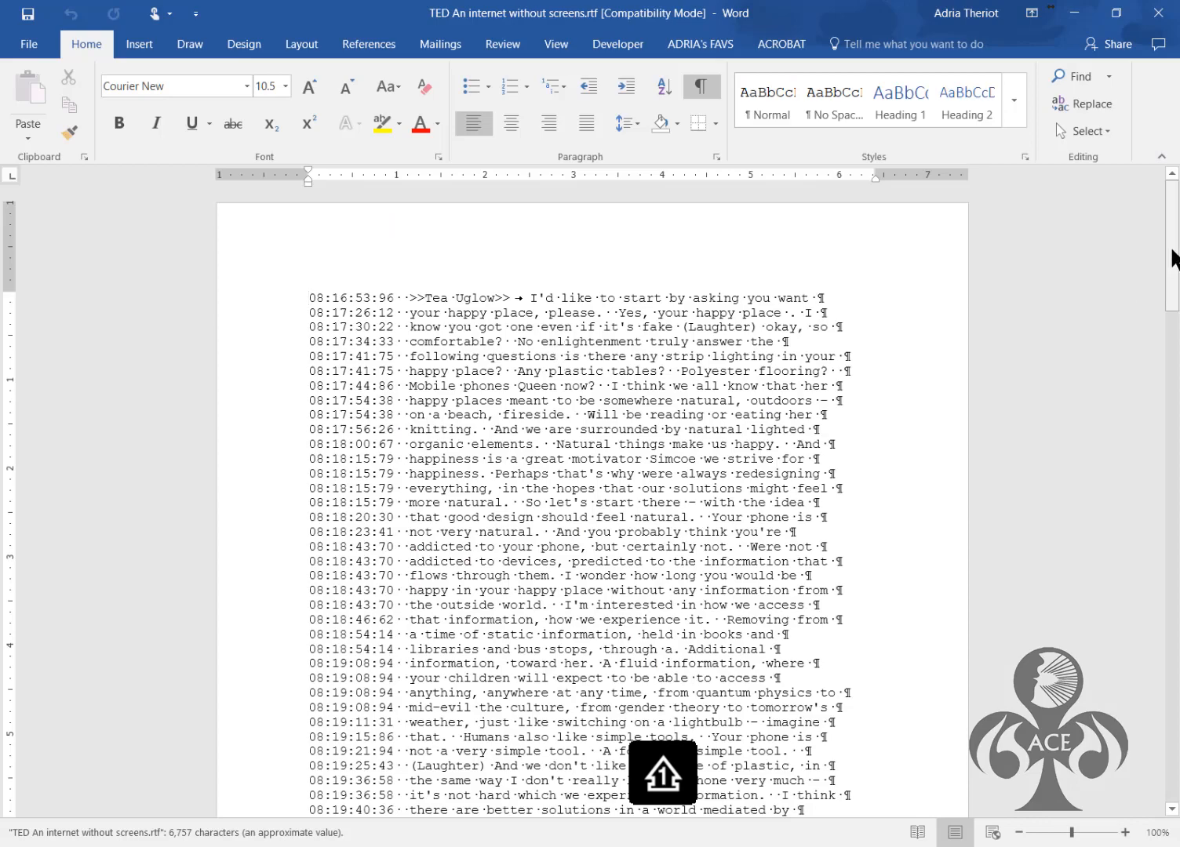
pyautogui.moveTo(1173, 259); pyautogui.dragTo(1146, 209)
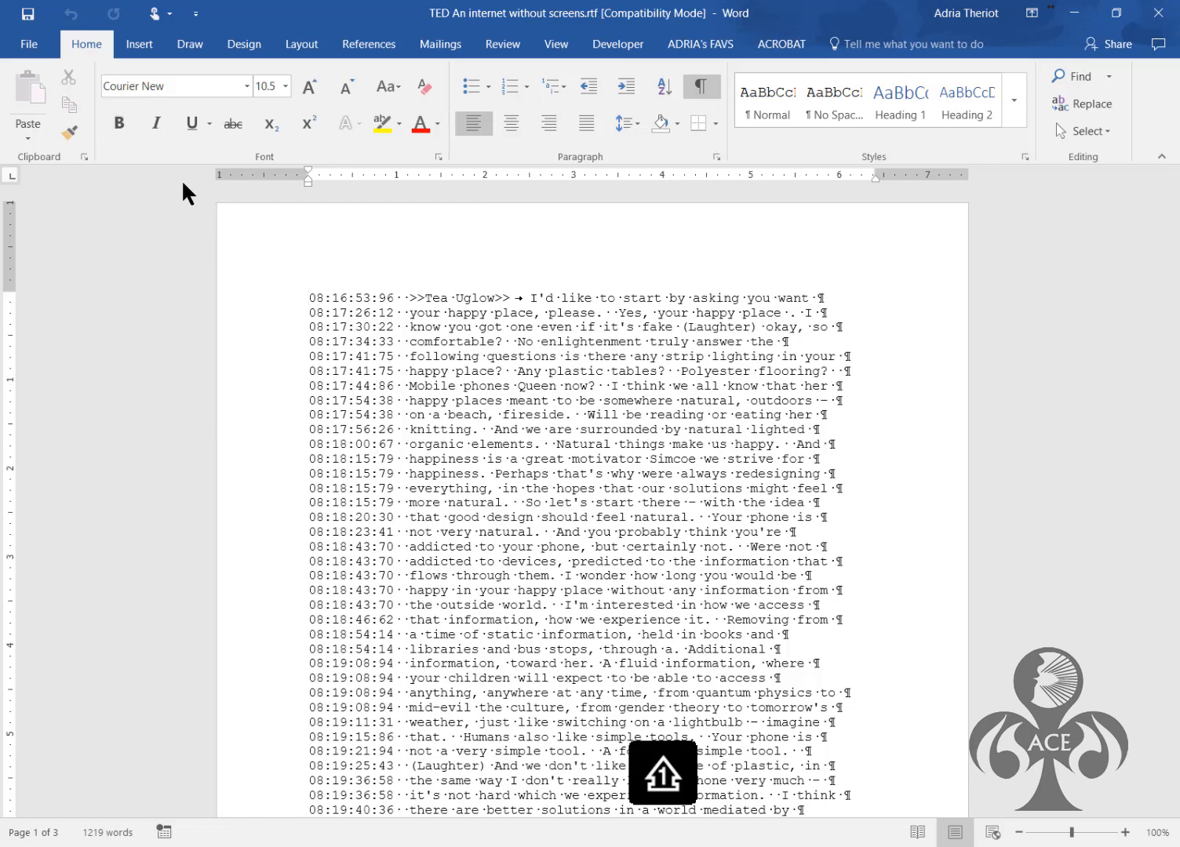
# Change the font of the whole timestamped transcript to Lucida Bright
pyautogui.hotkey('ctrl', 'a')
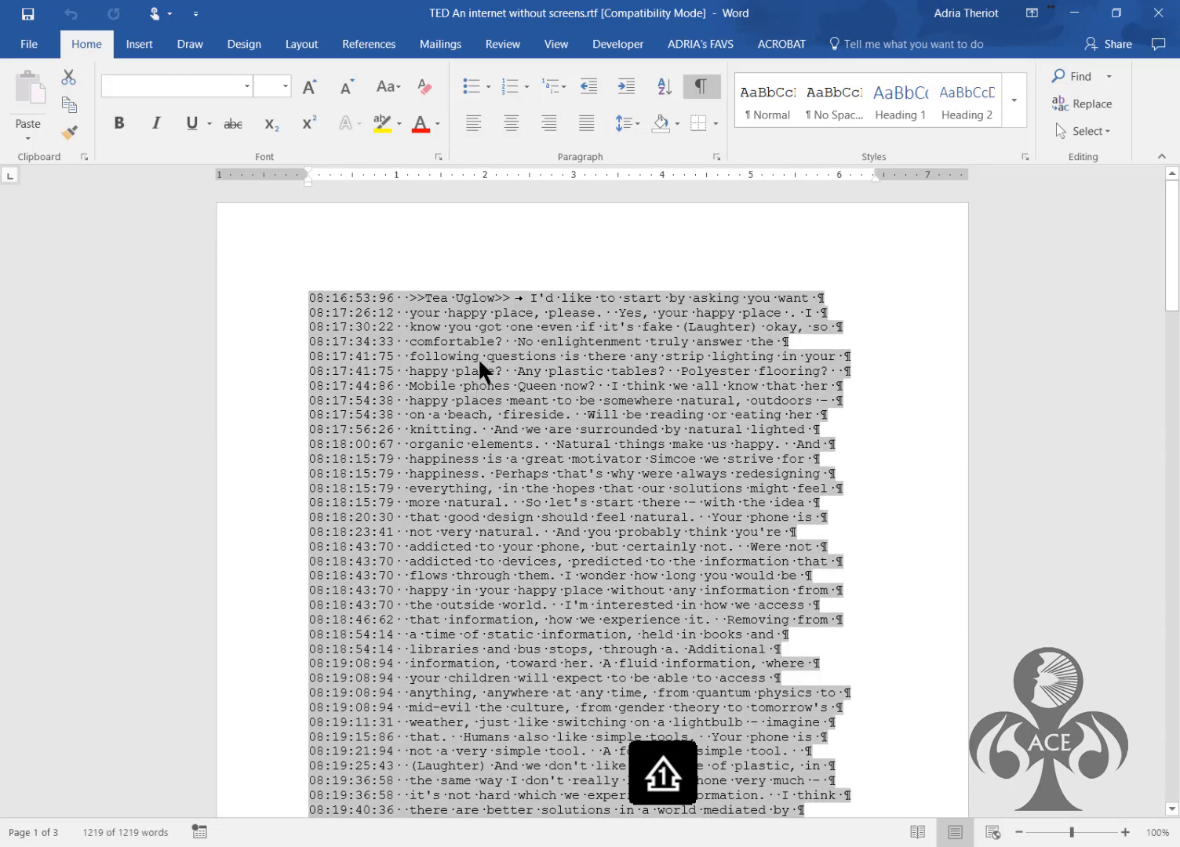
pyautogui.click(248, 86)
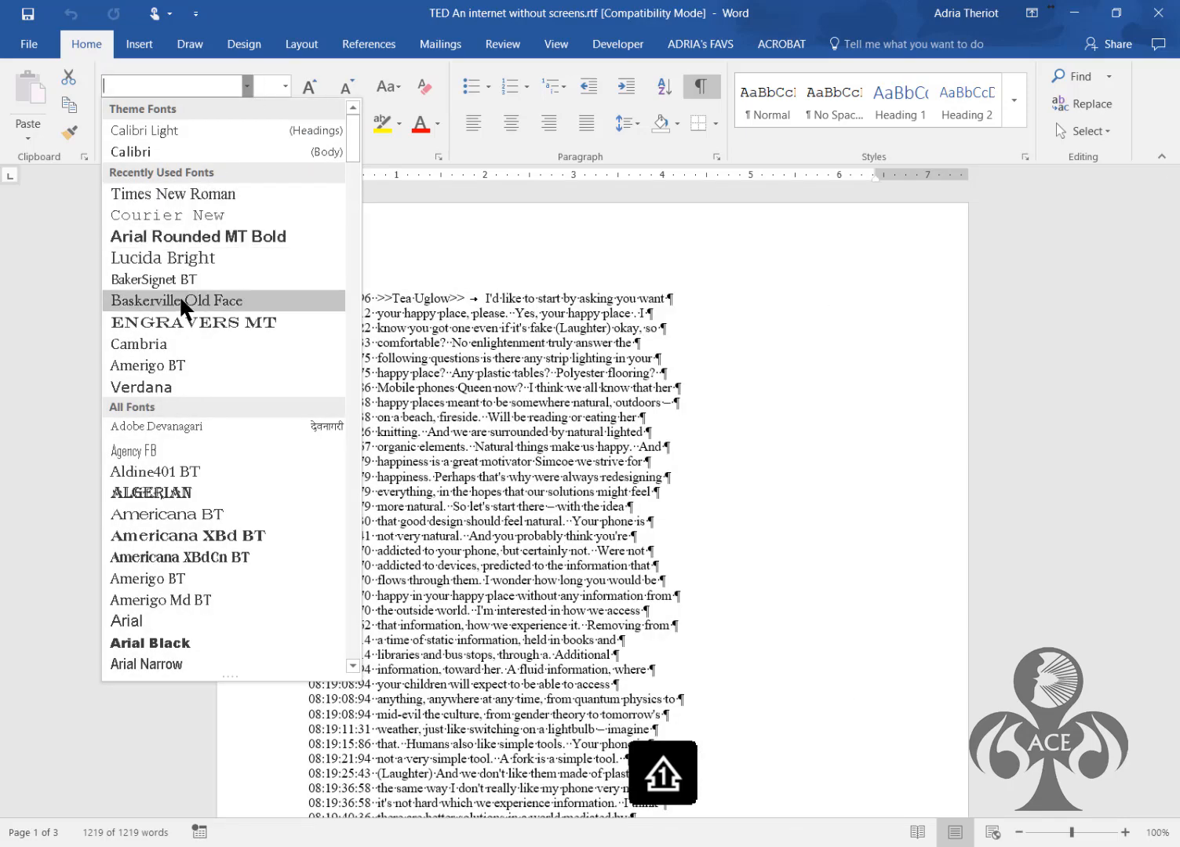
pyautogui.click(178, 253)
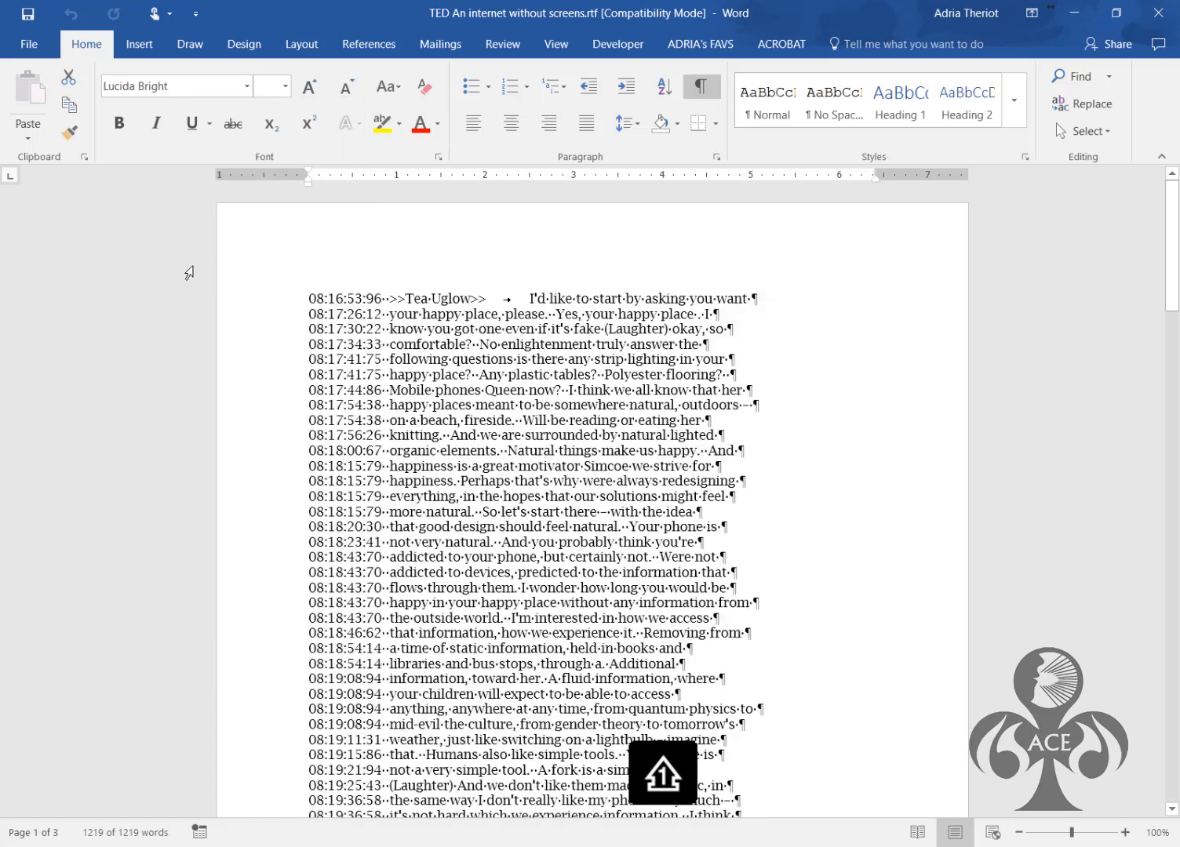
# Set all transcript text to 14 point and extend its right indent to about 7.2 inches
pyautogui.hotkey('ctrl', 'a')
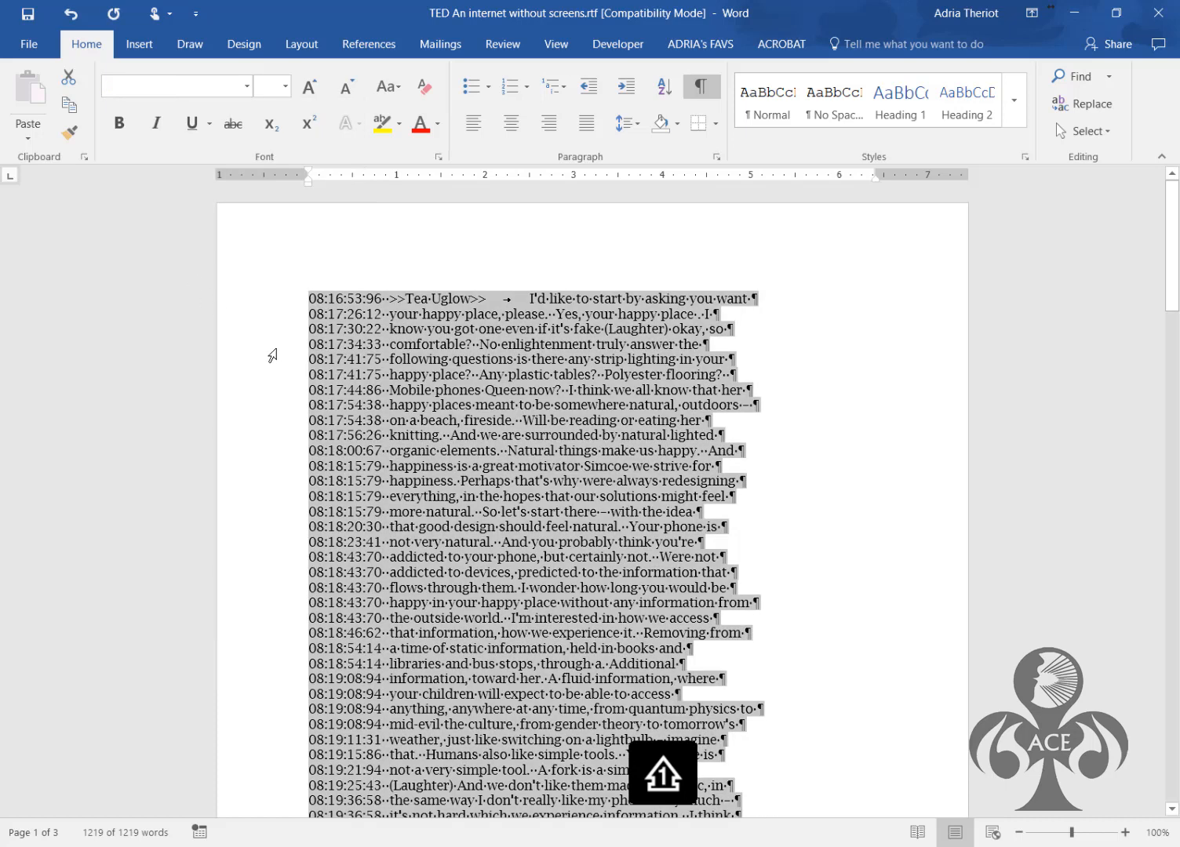
pyautogui.click(286, 86)
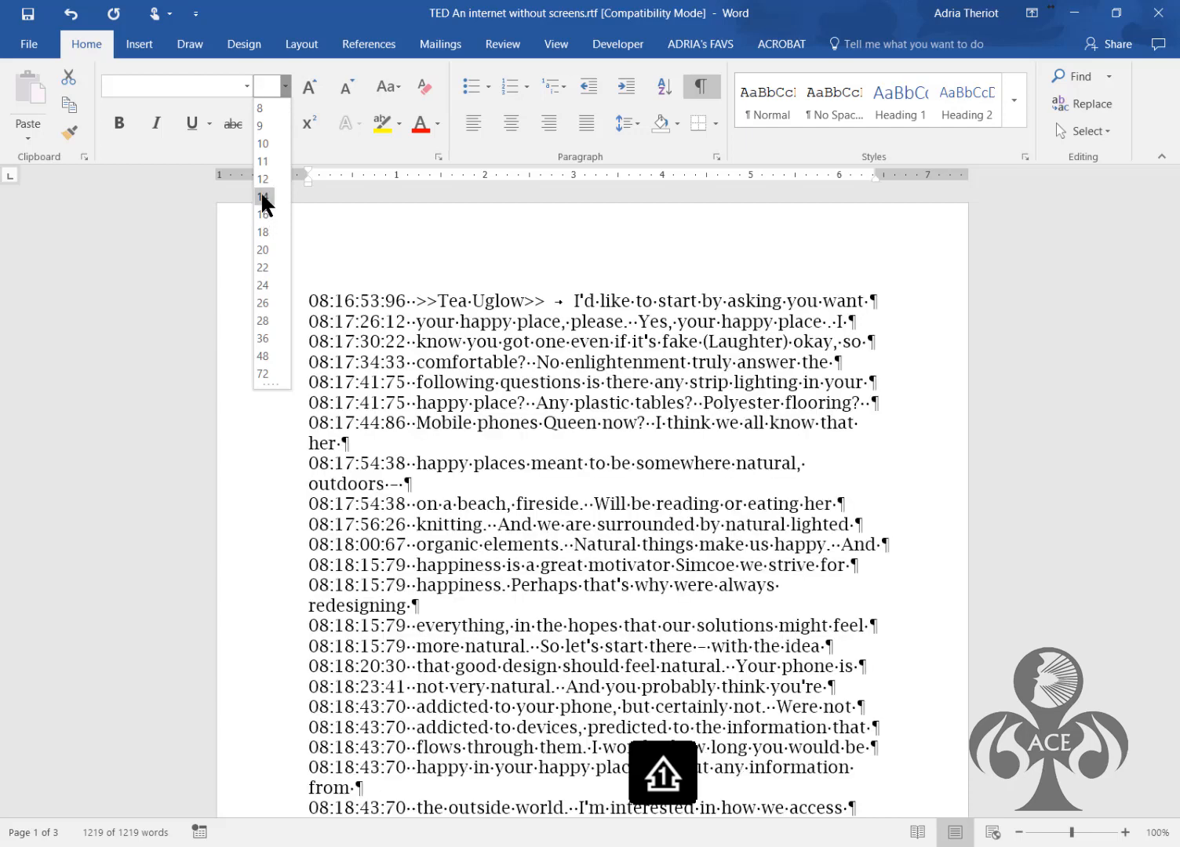
pyautogui.click(263, 197)
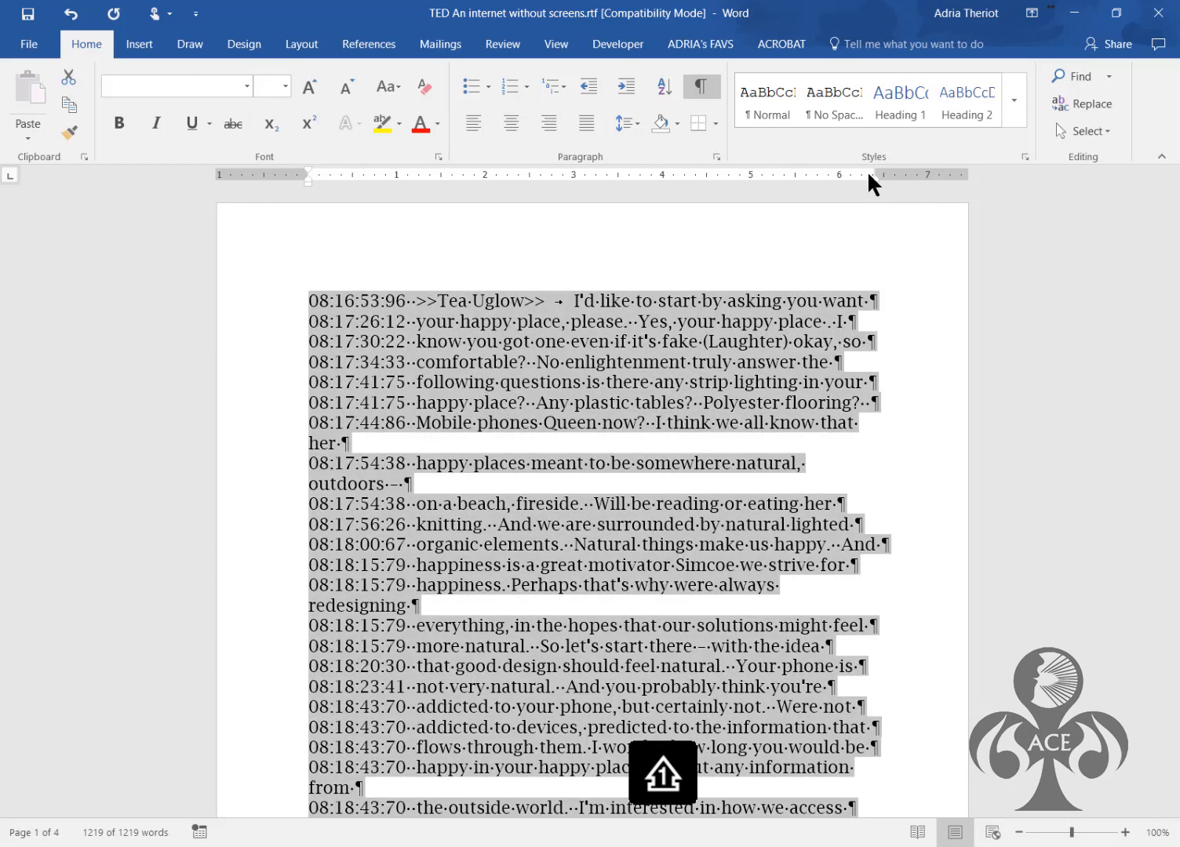
pyautogui.moveTo(873, 173); pyautogui.dragTo(948, 183)
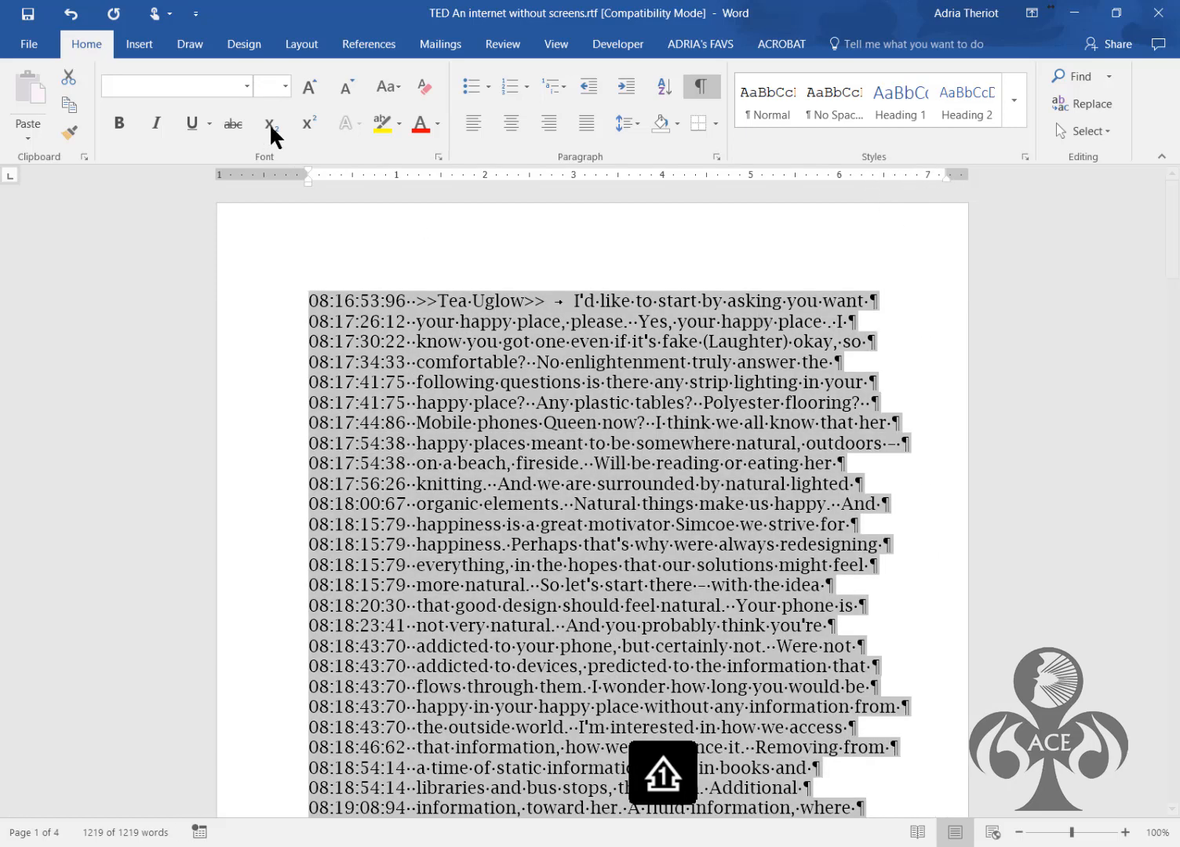
# Set all of the timestamped transcript text to 12 point and save the RTF file
pyautogui.click(285, 86)
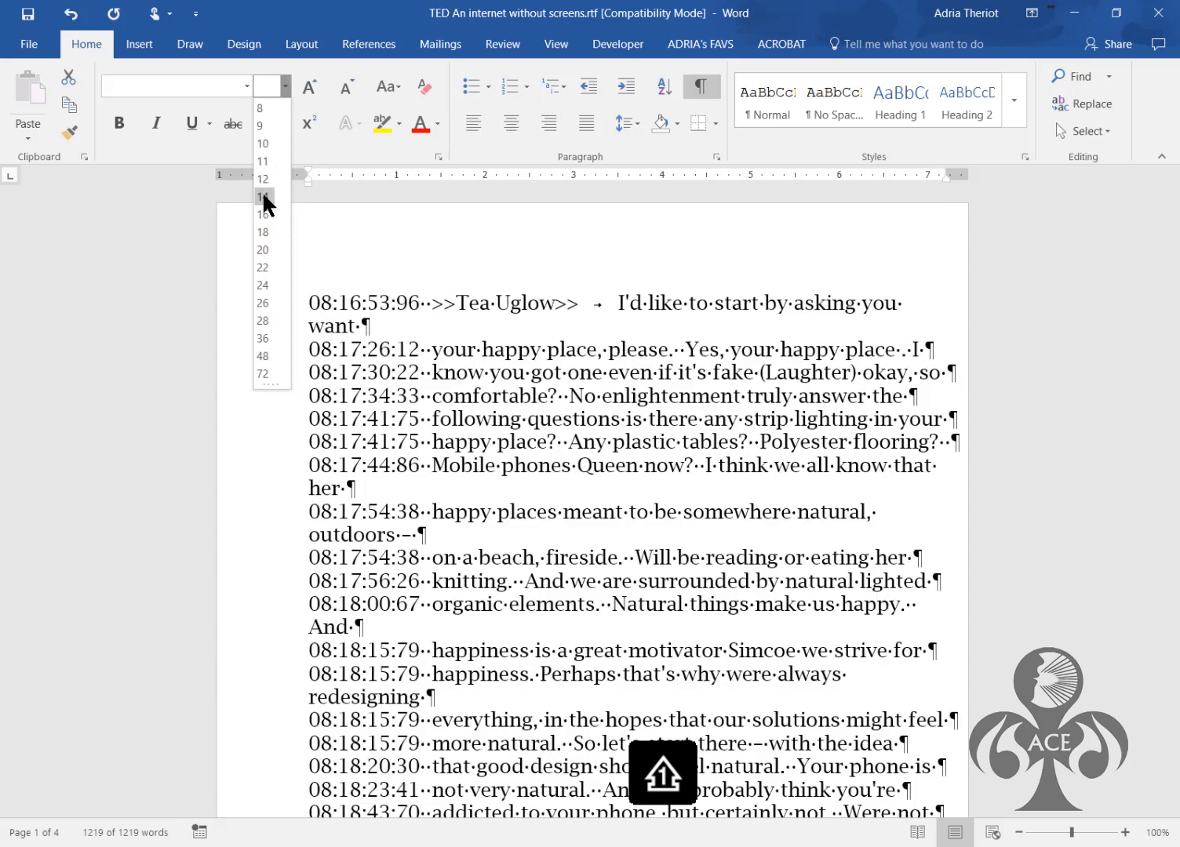
pyautogui.click(259, 175)
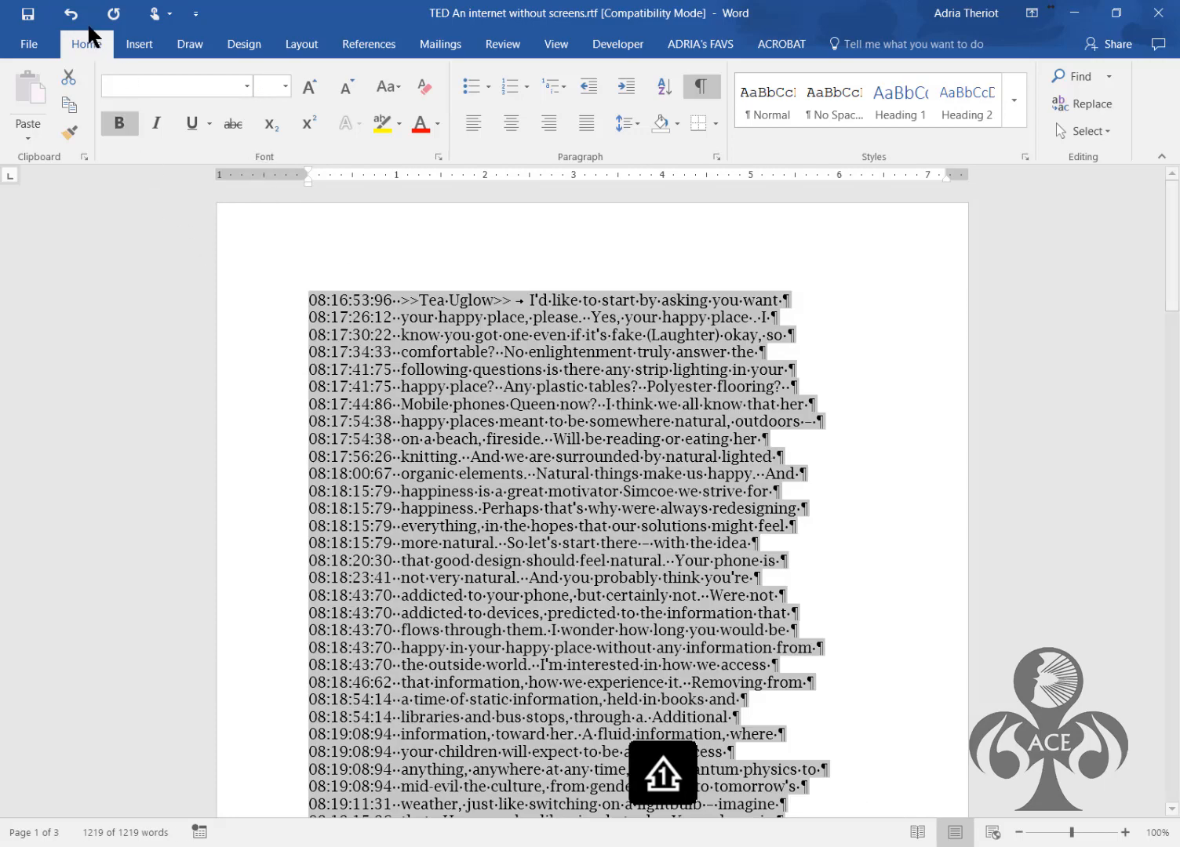
pyautogui.click(29, 11)
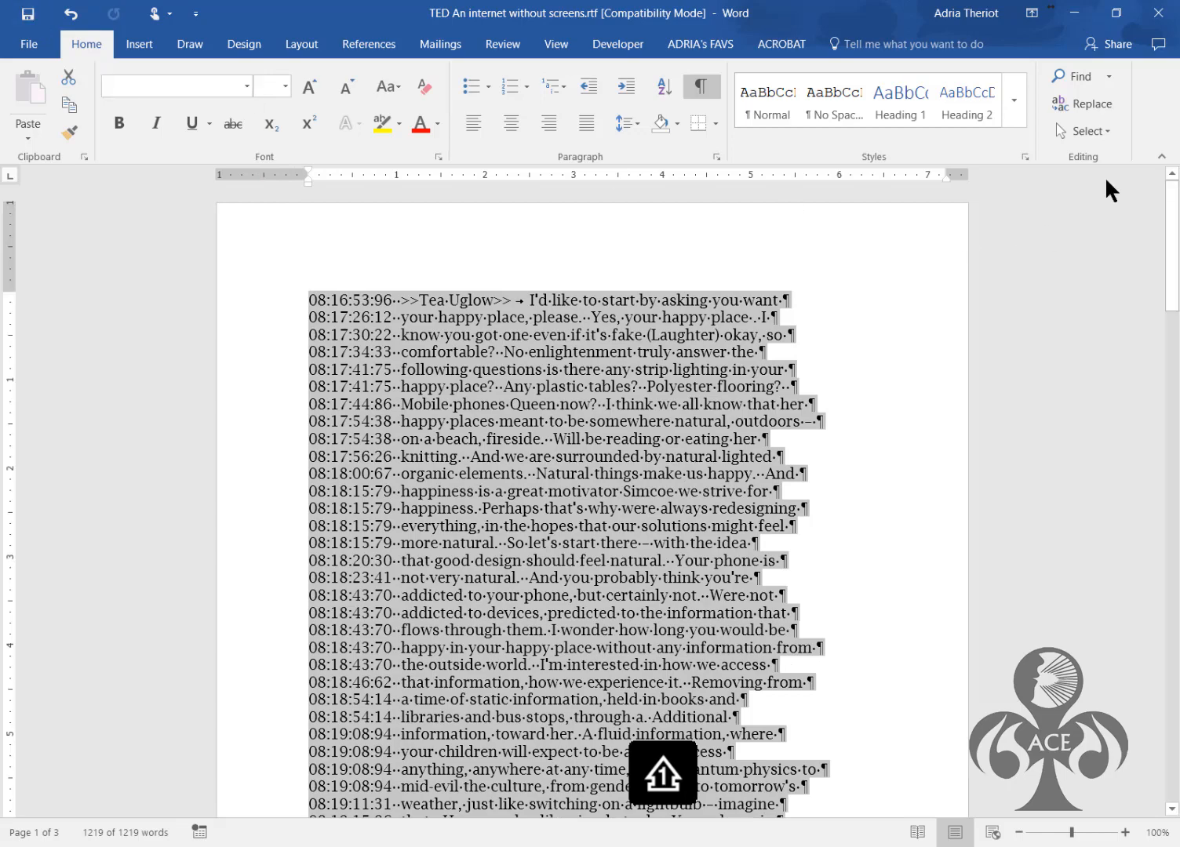
# Close the transcript document, the ASCII Files folder window and the Notepad text file to return to SpeechCAT
pyautogui.click(1154, 16)
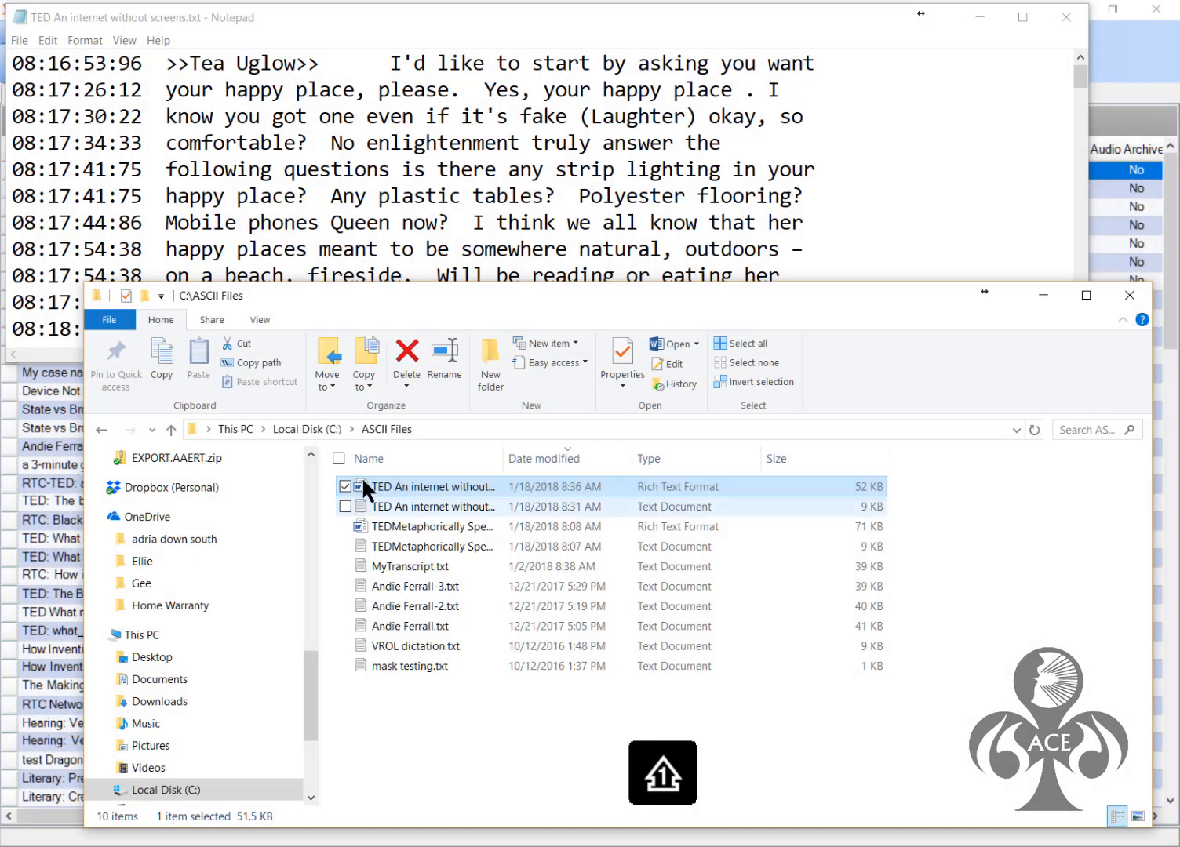
pyautogui.click(1131, 295)
pyautogui.click(1073, 26)
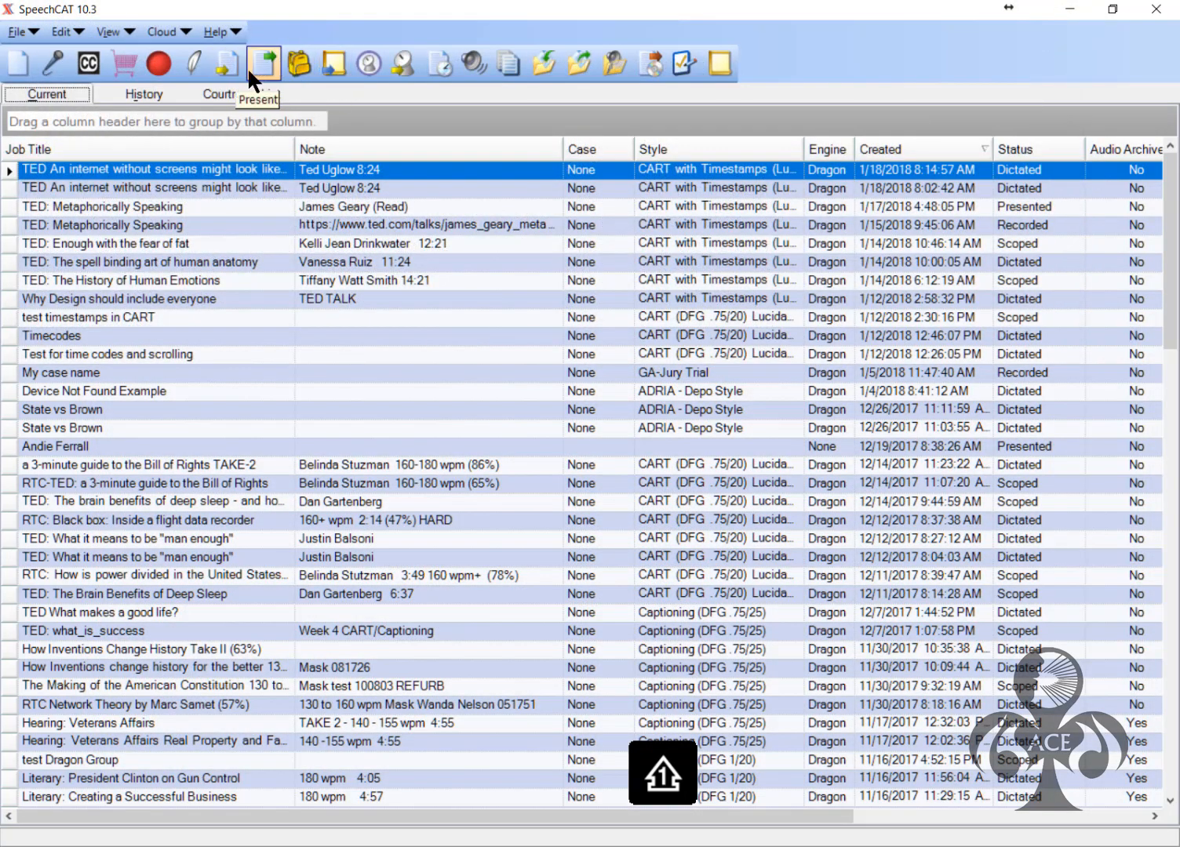
# Import "TED An internet without screens.rtf" from C:\ASCII Files as the present file for the selected TED job, and close the Import window
pyautogui.click(543, 63)
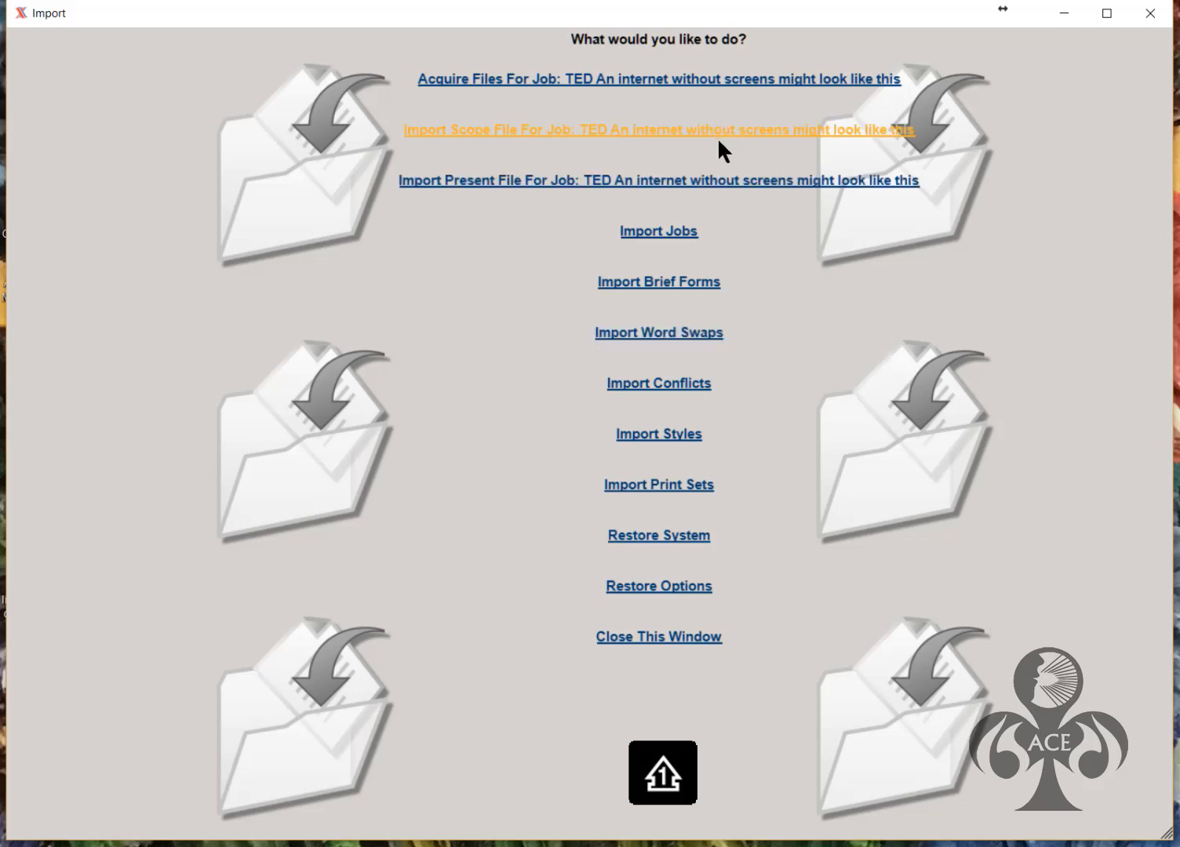
pyautogui.click(705, 188)
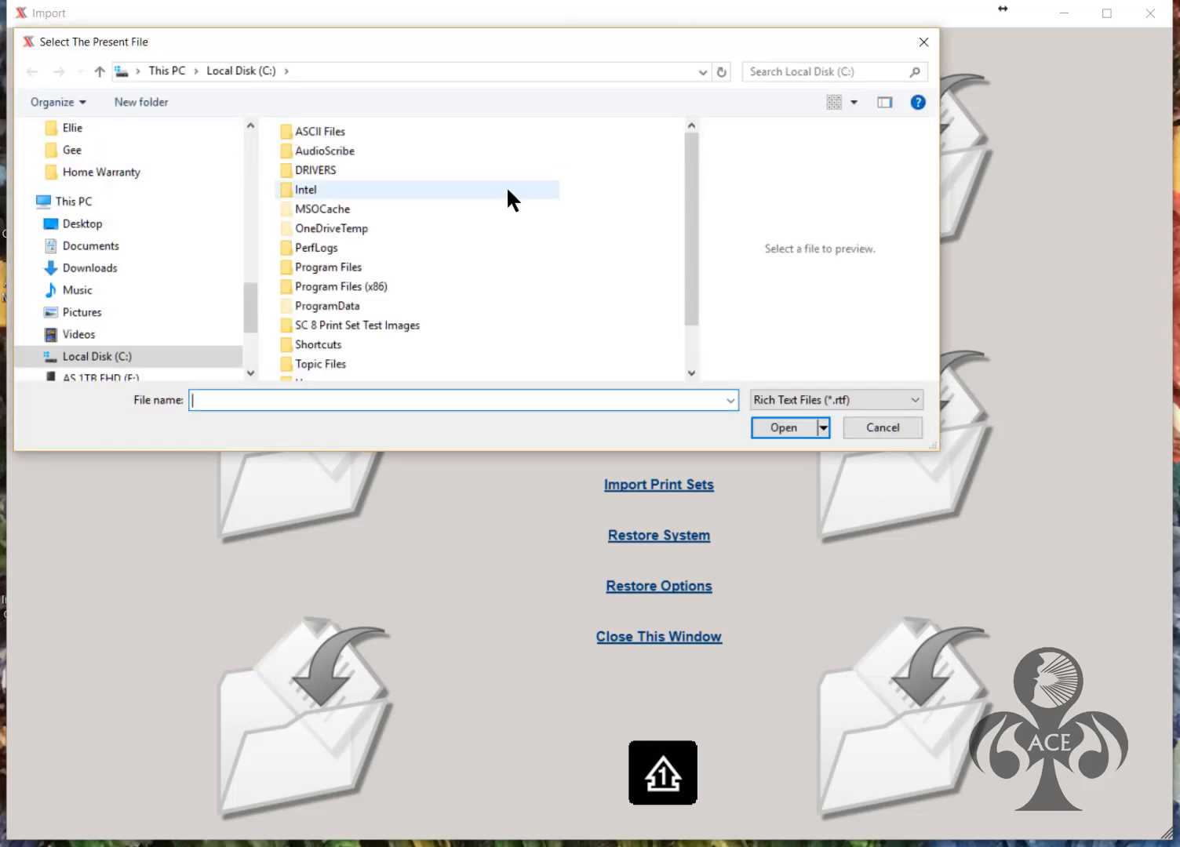
pyautogui.doubleClick(290, 131)
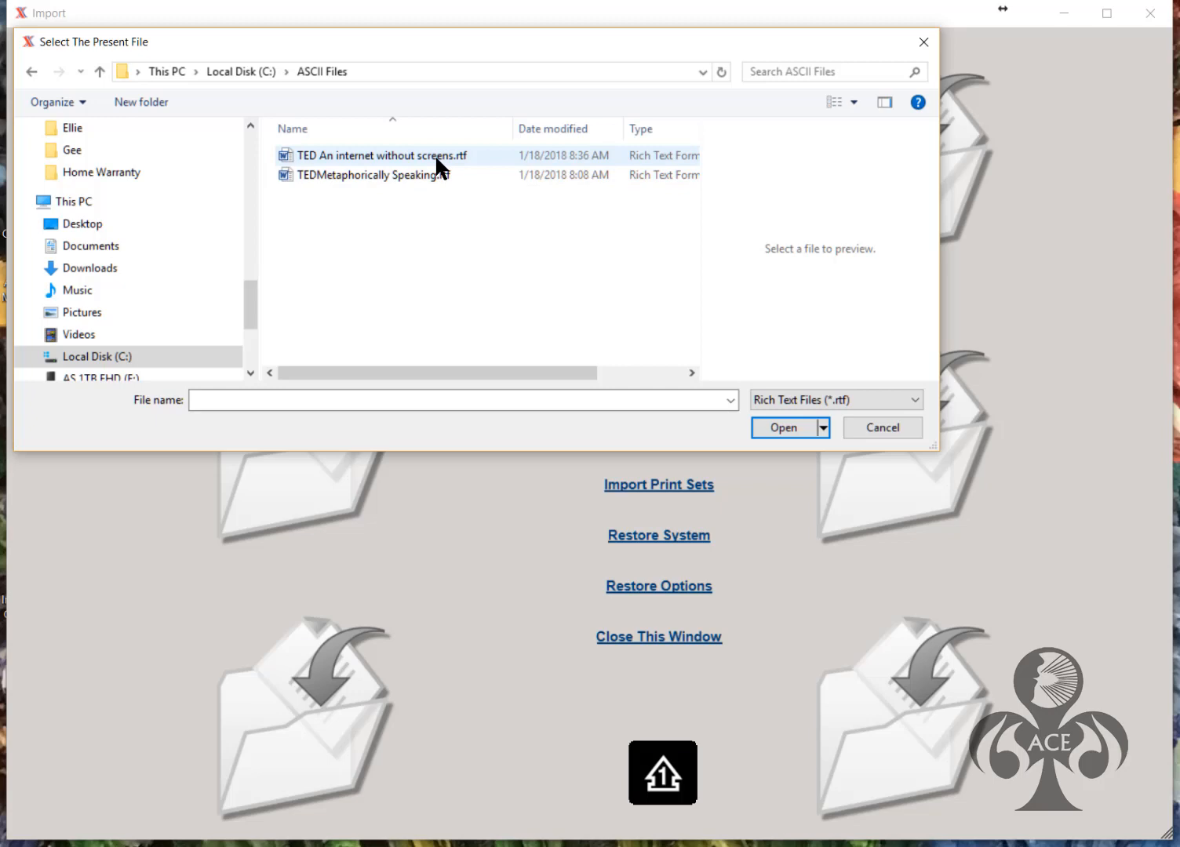
pyautogui.click(434, 154)
pyautogui.click(787, 427)
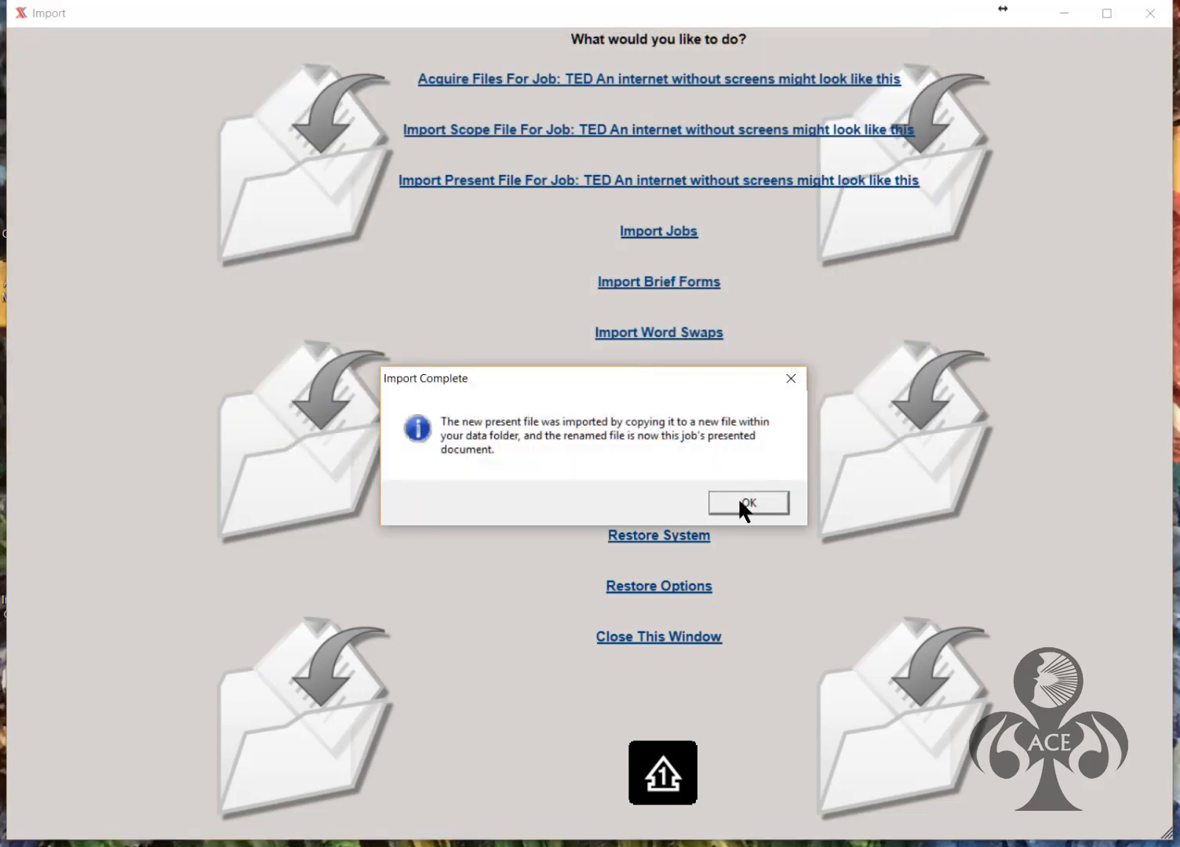
pyautogui.click(746, 503)
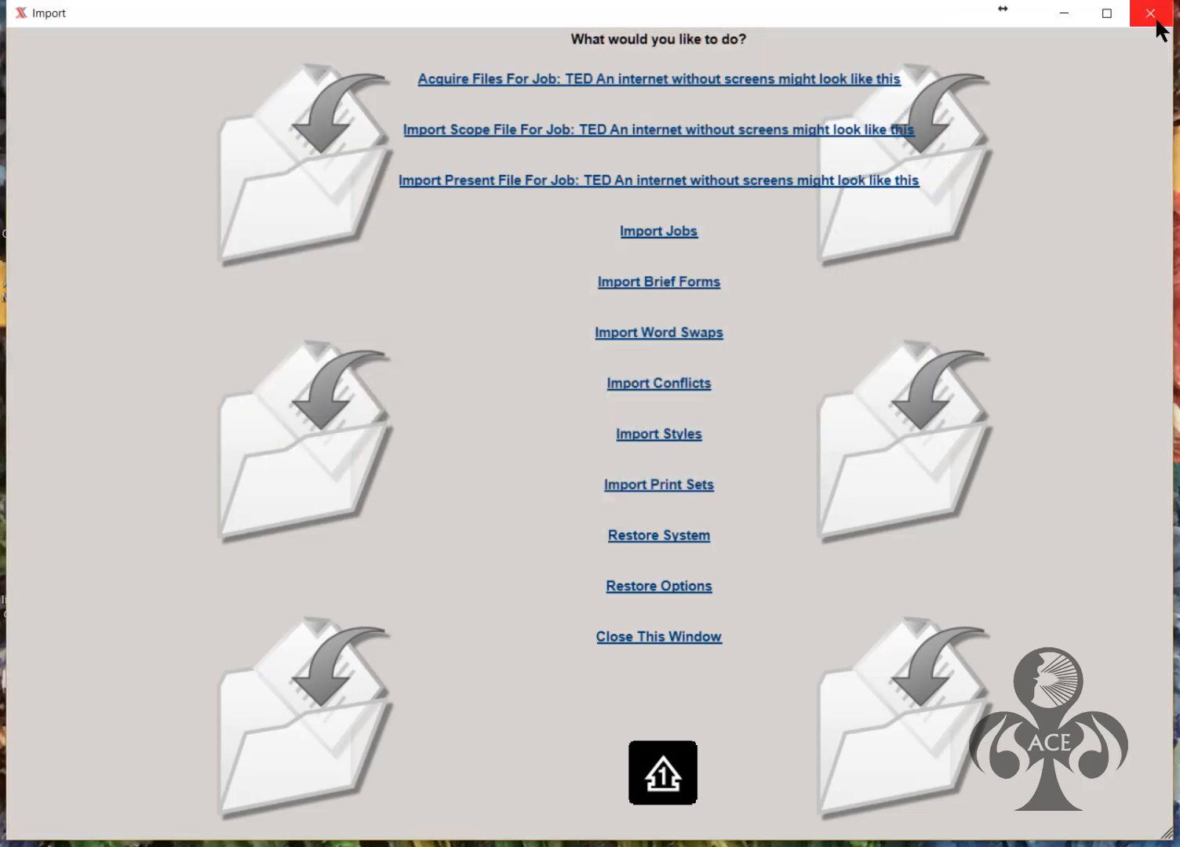
pyautogui.click(1152, 16)
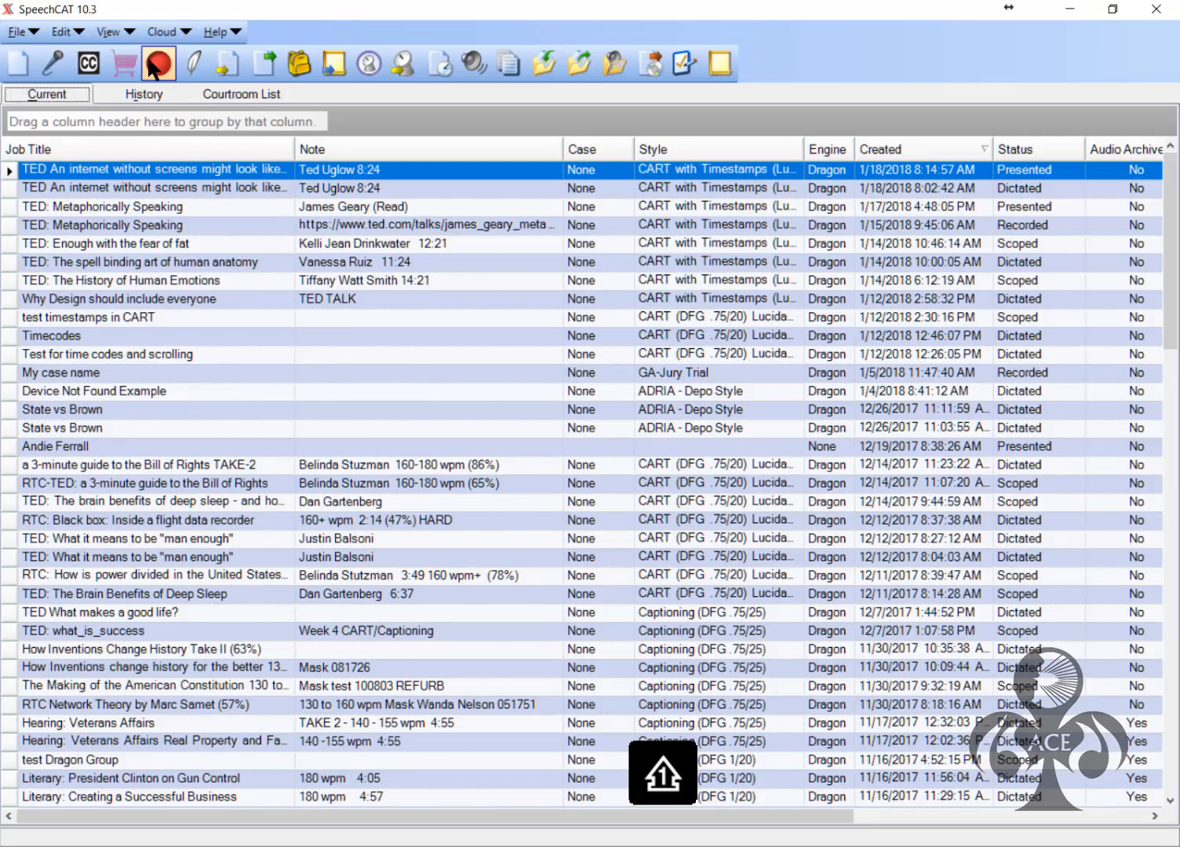
# Open the selected job's presented document to check the imported timestamped transcript, and close it
pyautogui.click(270, 54)
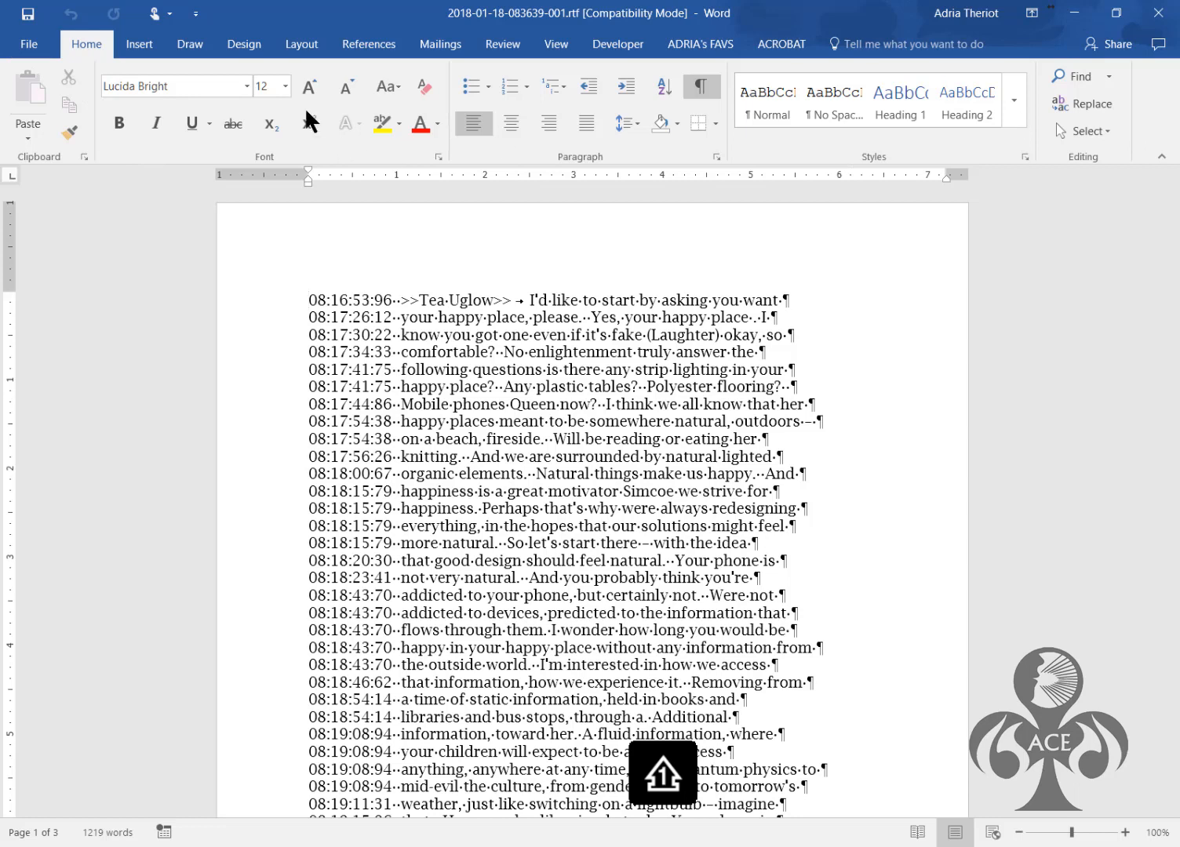
pyautogui.click(1159, 13)
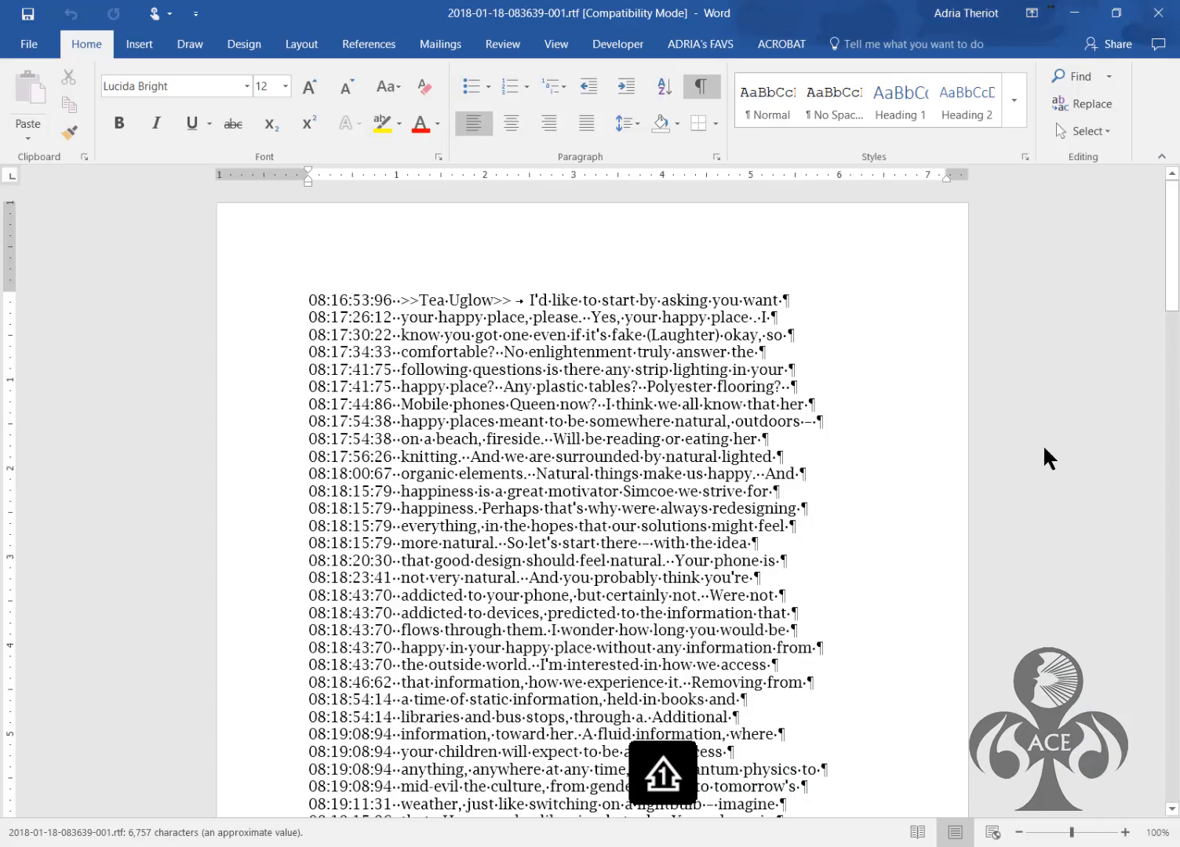
pyautogui.click(1155, 14)
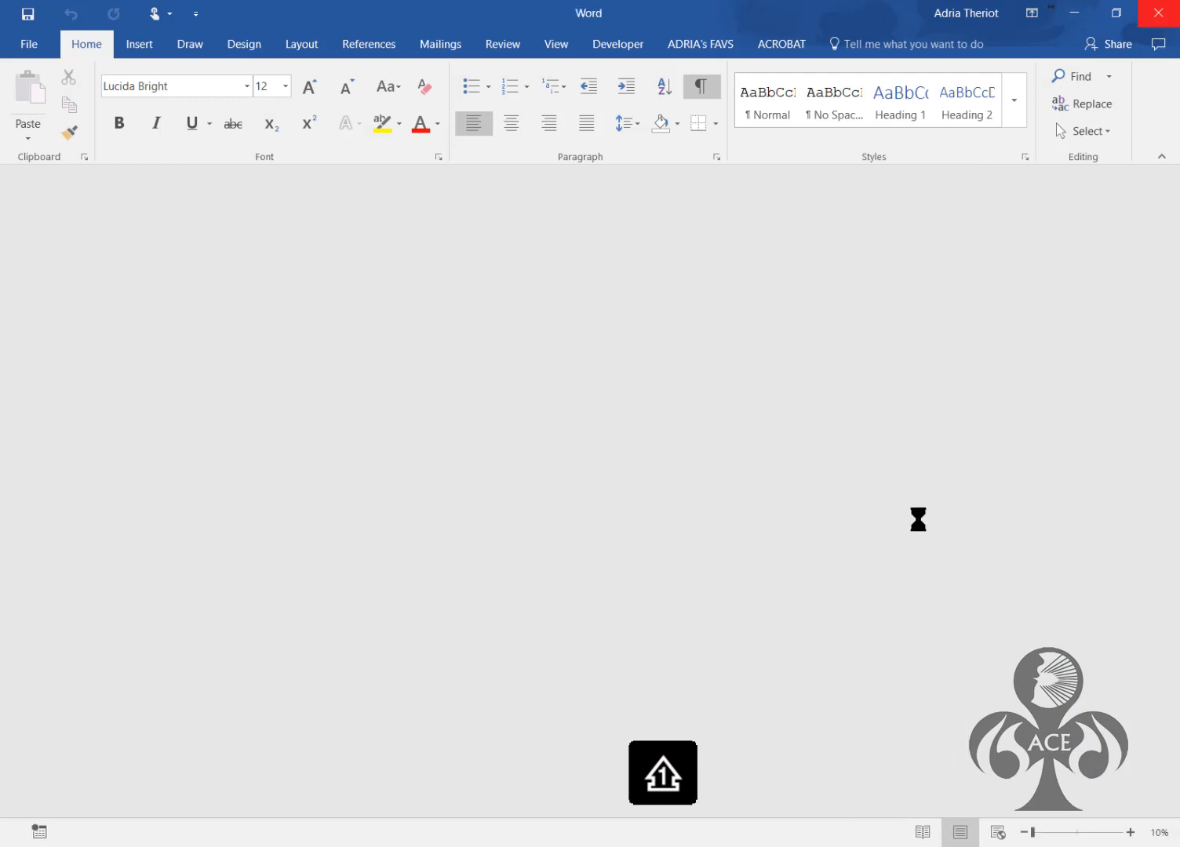